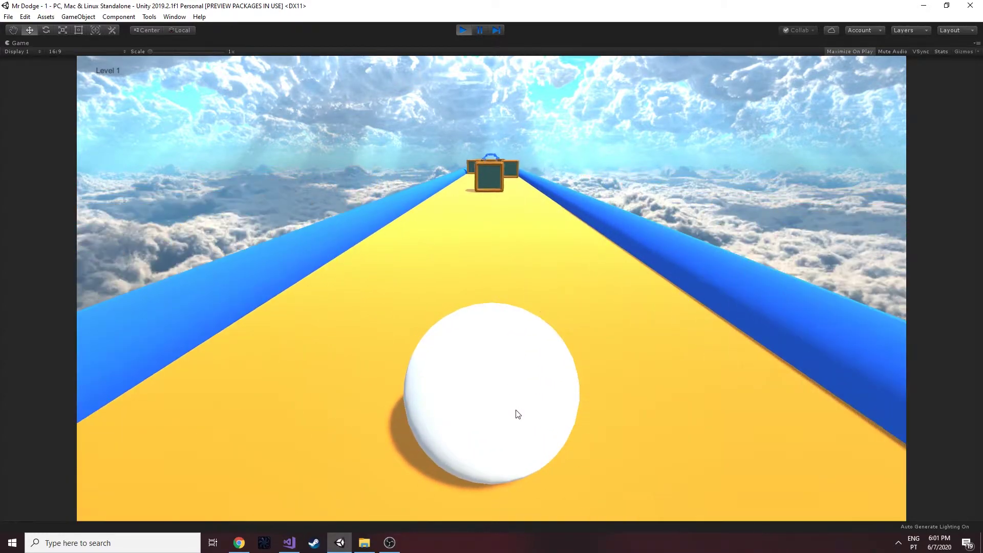
Steer the ball past the crates along the track in the running game
mouse_move(515, 410)
mouse_down()
mouse_move(446, 405)
mouse_move(457, 407)
mouse_up()
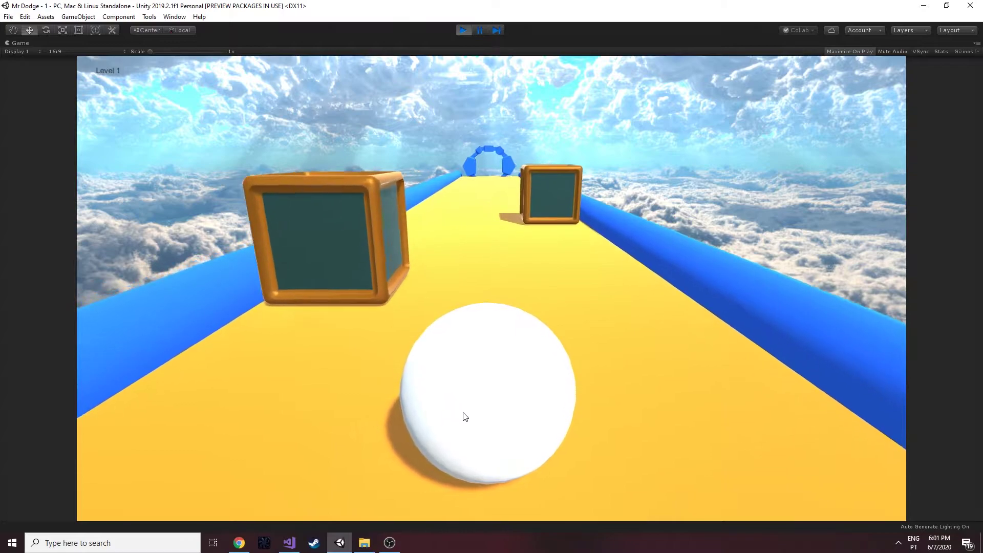
drag(464, 413, 447, 282)
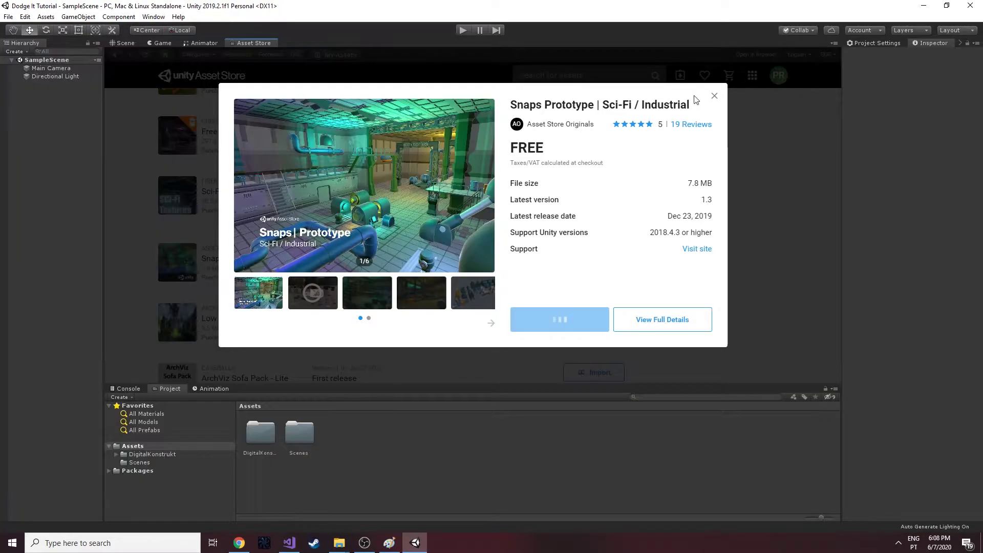
Import the Snaps Prototype | Sci-Fi / Industrial package, leaving out its About folder
click(574, 324)
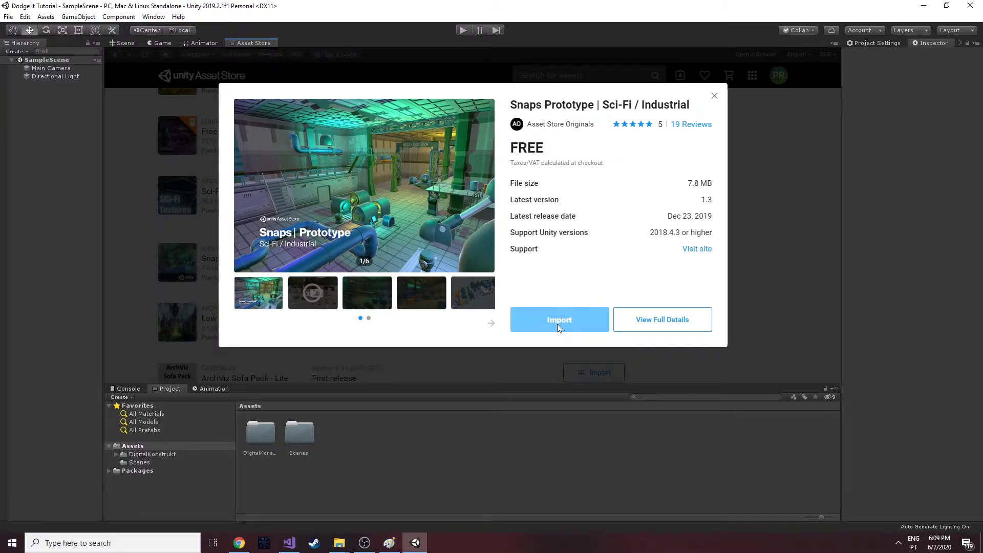
click(584, 326)
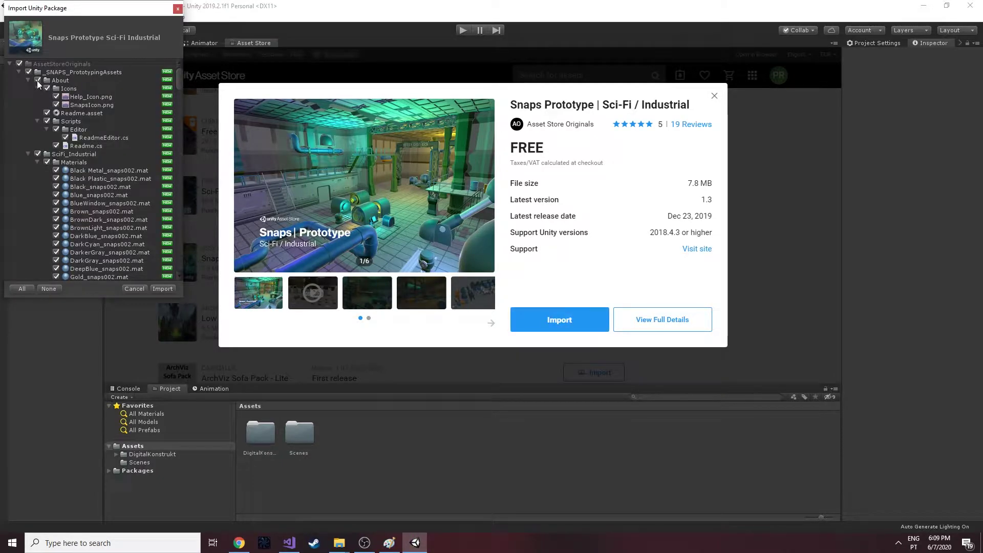
click(37, 81)
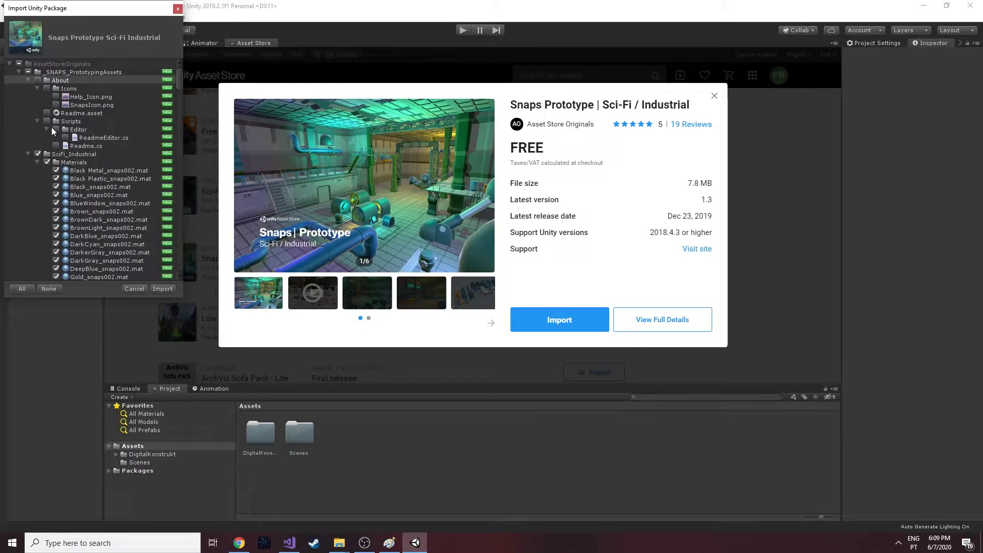
click(28, 80)
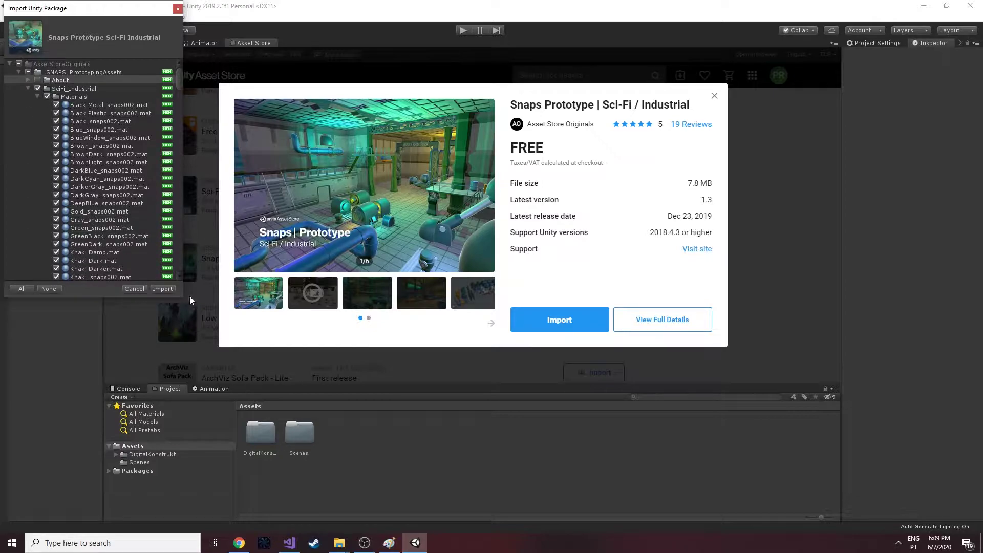
click(164, 289)
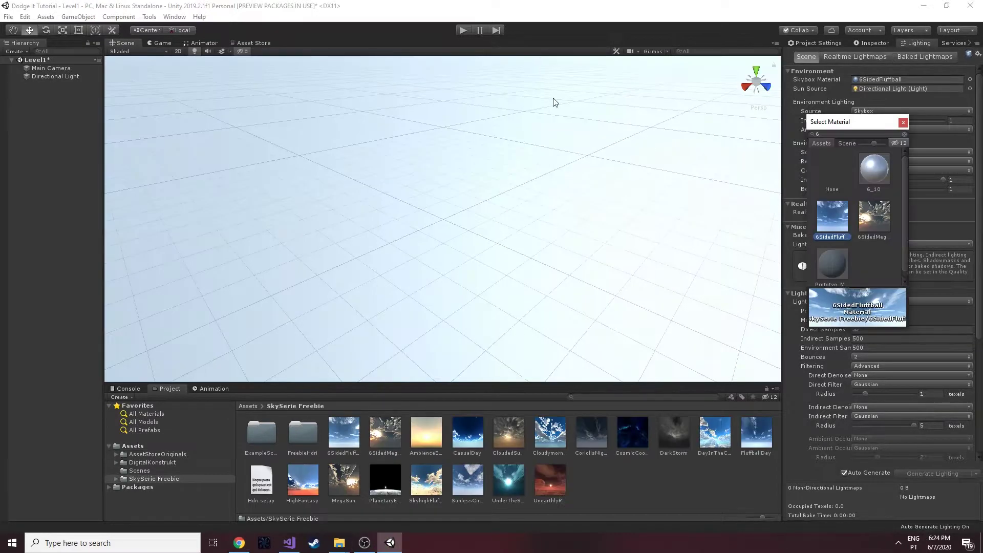
Preview several skybox materials against the Game view and try Cloudymorning as the scene's skybox
click(160, 41)
click(160, 44)
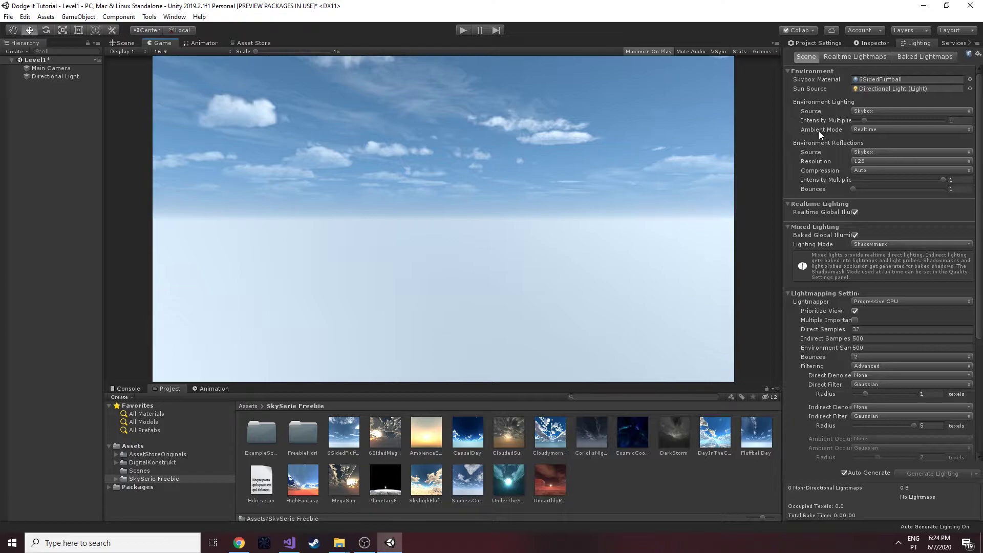
click(970, 80)
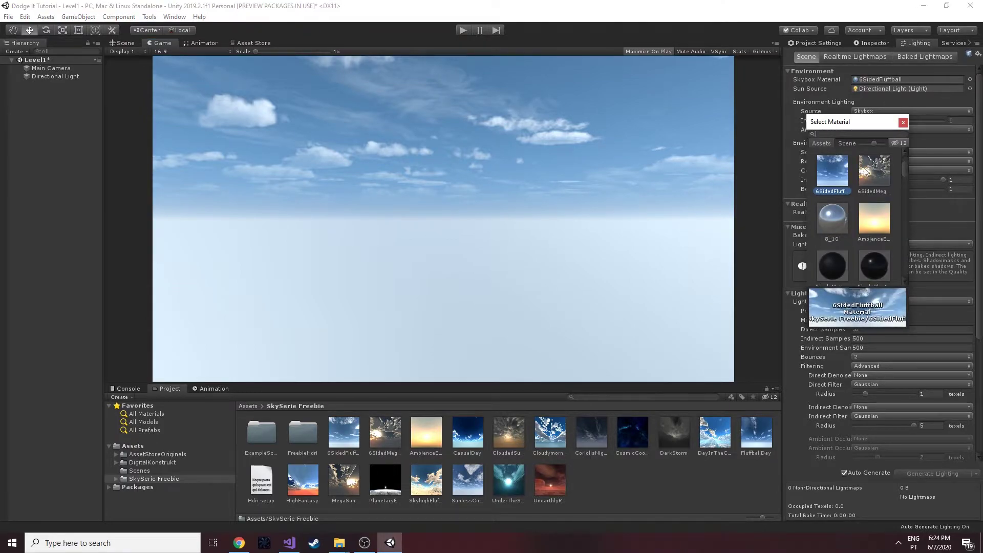
click(868, 171)
click(873, 218)
scroll(874, 217, down, 5)
scroll(880, 220, down, 3)
click(832, 182)
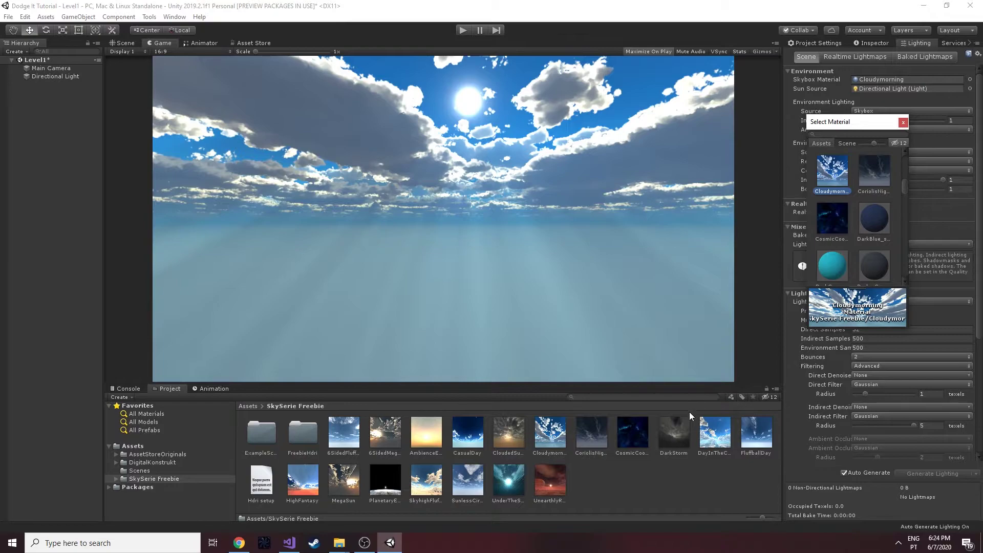
key(Return)
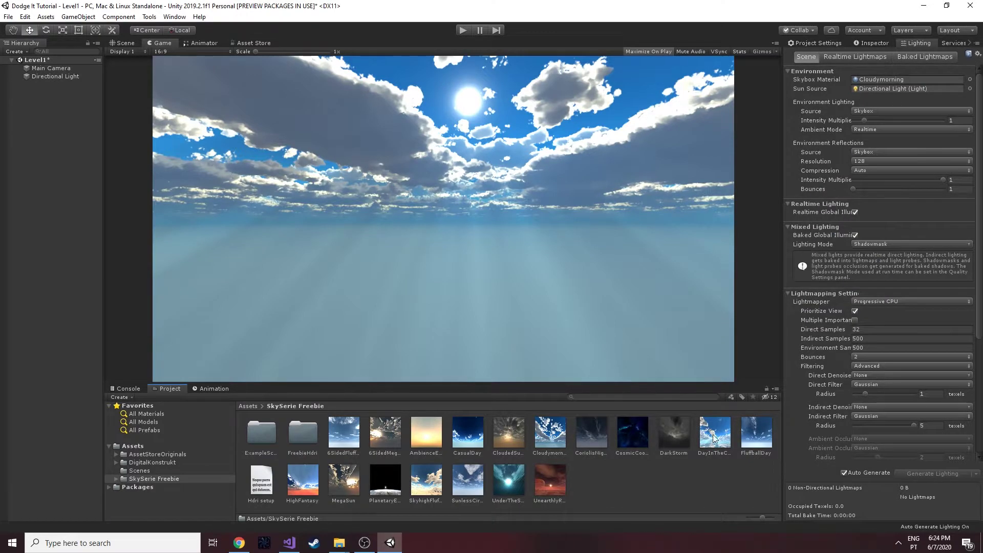
Find and assign the DayInTheClouds material as the scene's skybox
click(969, 80)
text(day)
click(840, 210)
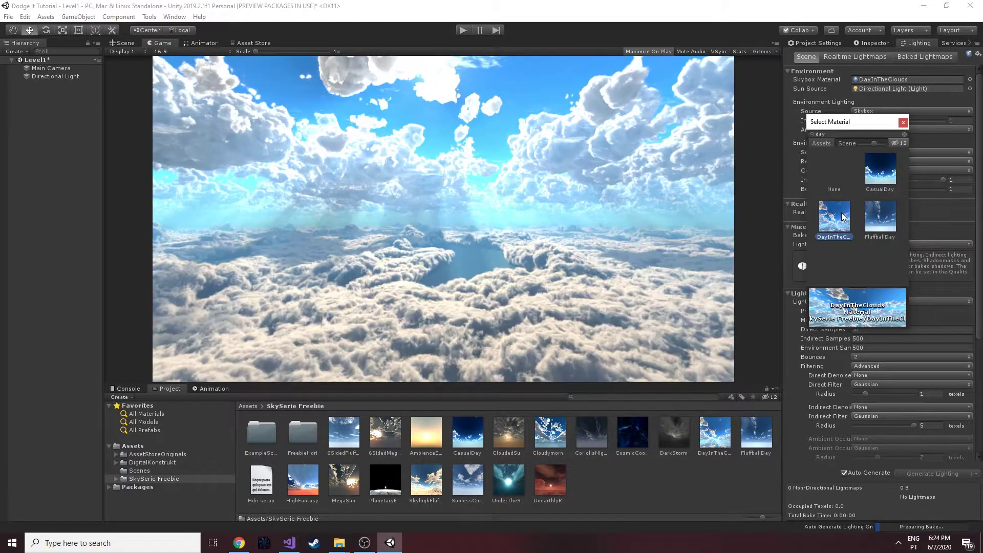
double_click(842, 215)
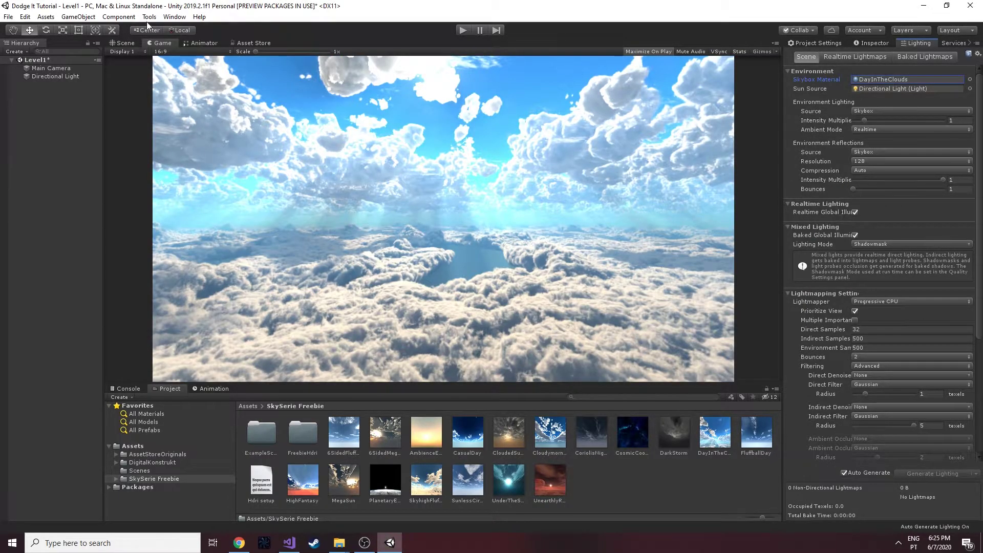
Inspect the sky in the Scene and Game views and save the Level1 scene
click(128, 44)
click(165, 44)
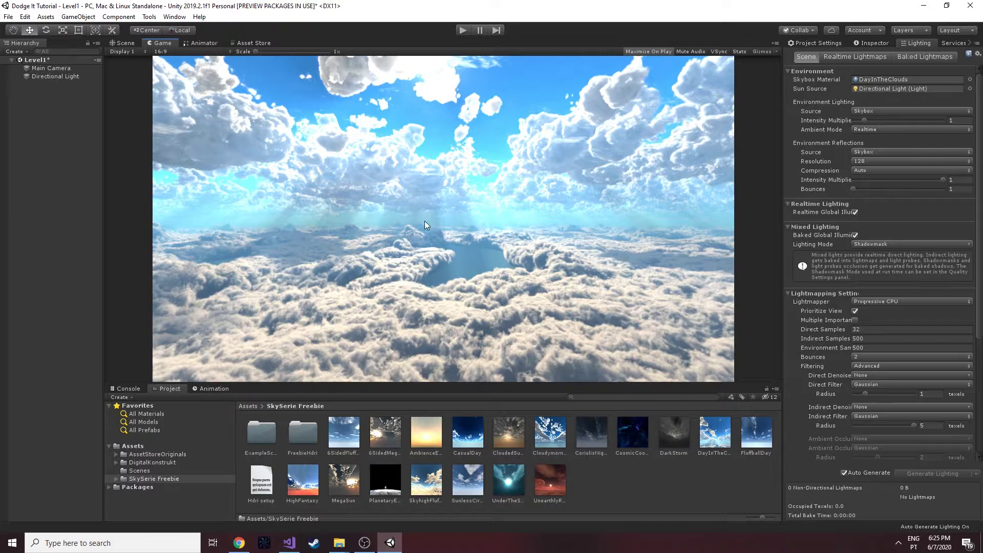
click(123, 44)
right_drag(380, 218, 264, 189)
key(ctrl+s)
click(126, 43)
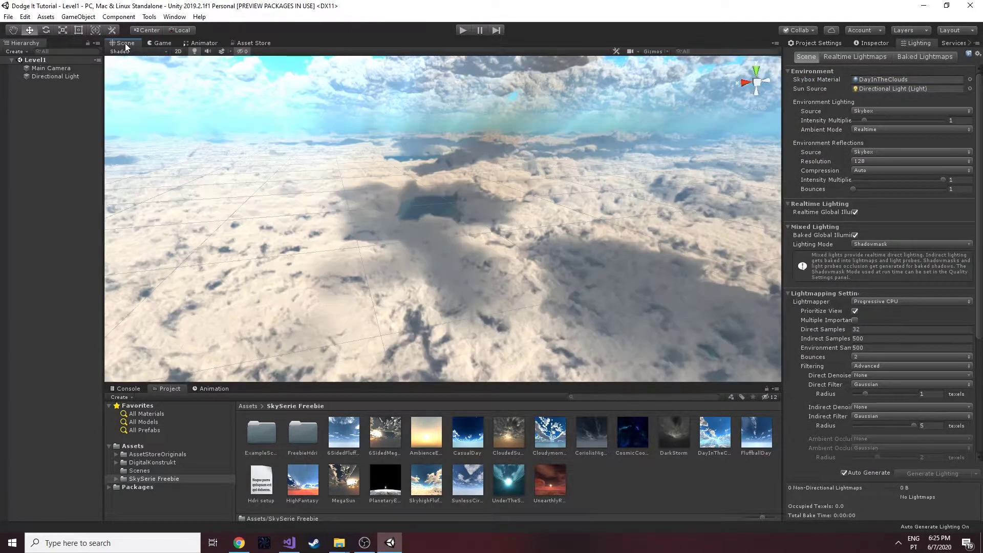
click(153, 43)
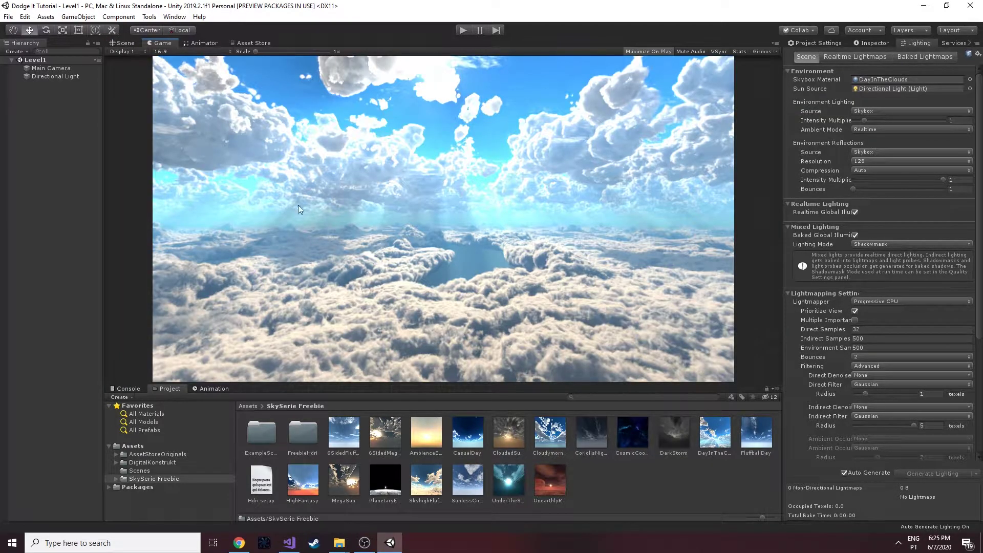
Create an empty object named Arena at the root of Level1 and save the scene
right_click(54, 106)
click(87, 201)
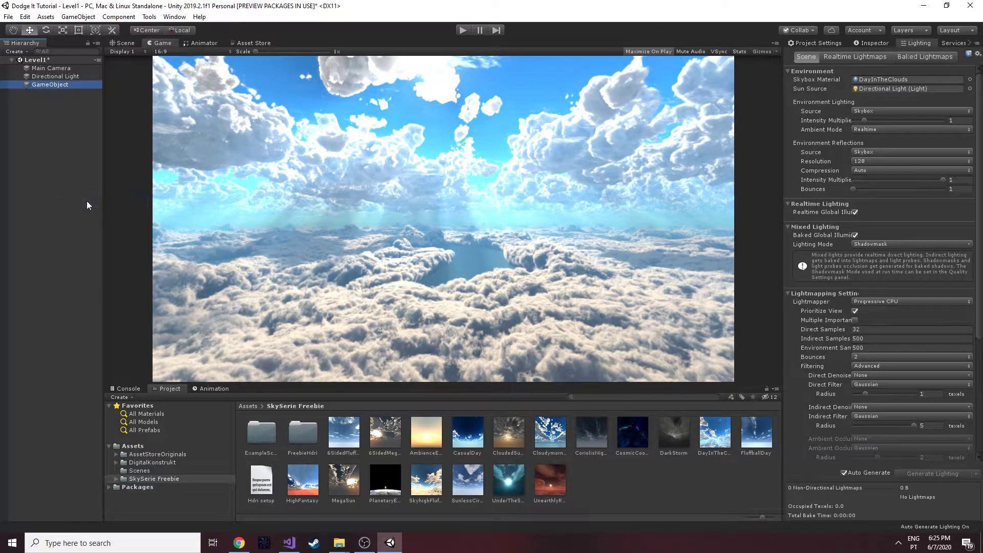
text(GameAre)
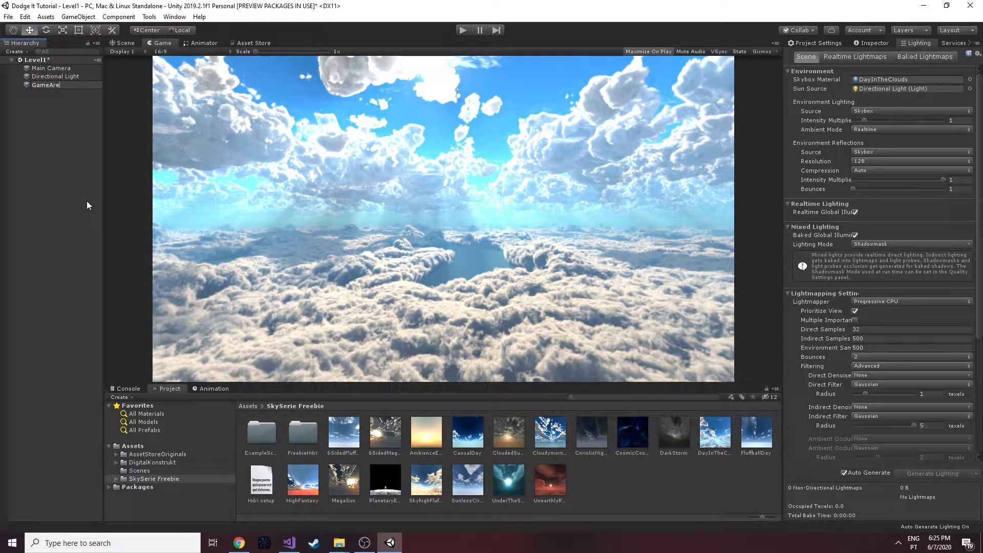
key(BackSpace)
key(BackSpace)
key(BackSpace)
key(BackSpace)
key(BackSpace)
key(BackSpace)
key(BackSpace)
text(Arena)
key(Return)
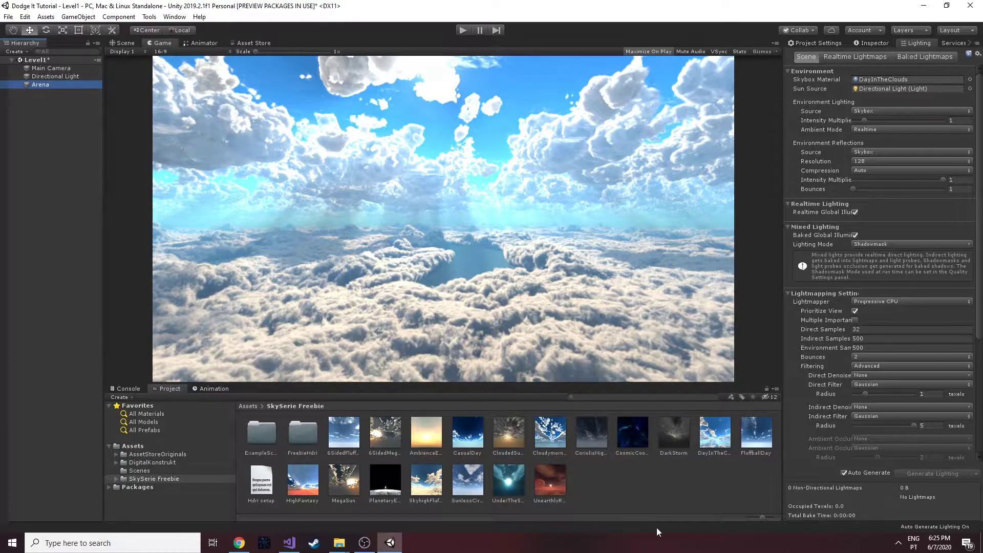
click(361, 543)
click(46, 151)
click(43, 85)
key(ctrl+s)
Add a 3D cube as a child of the Arena object
right_click(44, 85)
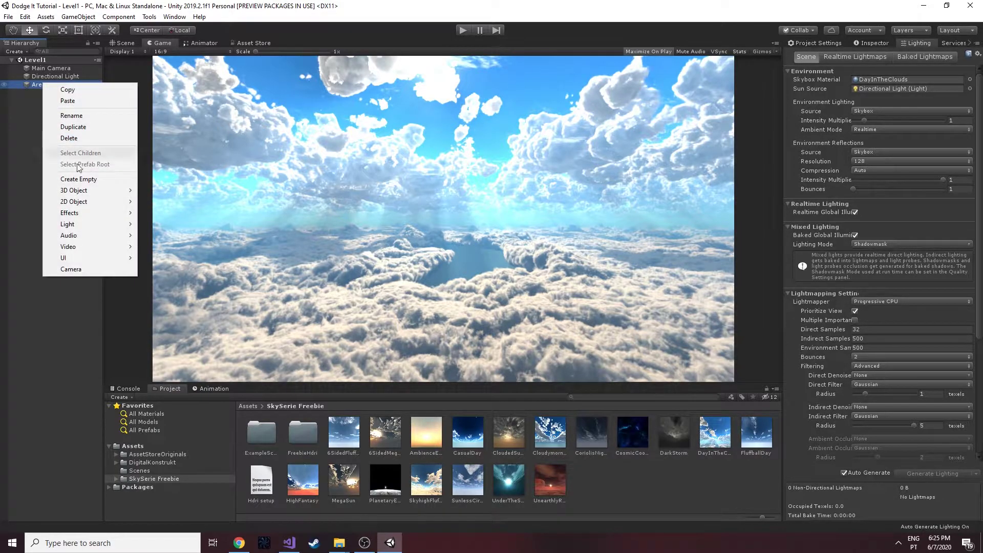
mouse_move(123, 191)
click(178, 194)
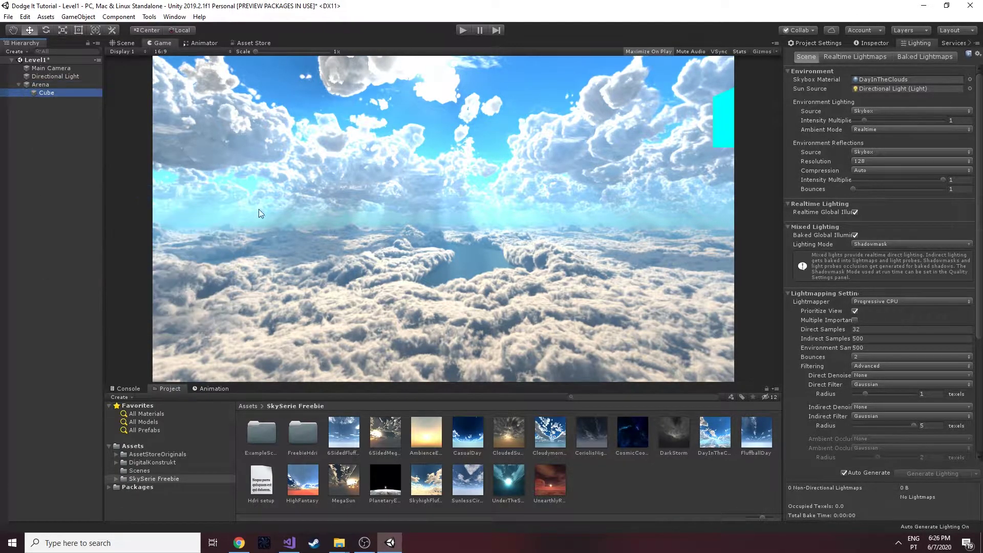
Stretch the cube along X to a scale of about 46 with the Rect tool in the Scene view
click(124, 44)
right_drag(339, 226, 415, 241)
middle_drag(415, 240, 763, 237)
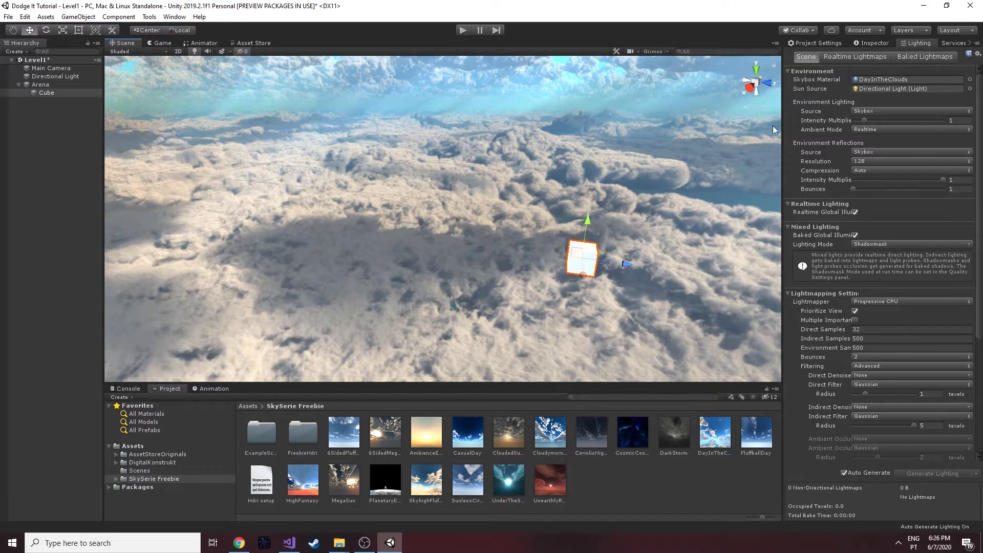
click(861, 43)
alt+drag(737, 214, 470, 184)
right_drag(470, 184, 426, 166)
middle_drag(425, 166, 474, 202)
key(t)
right_drag(676, 241, 579, 272)
middle_drag(579, 271, 461, 164)
drag(518, 271, 215, 318)
scroll(443, 276, down, 5)
drag(501, 244, 861, 166)
scroll(594, 226, down, 4)
alt+drag(595, 226, 468, 222)
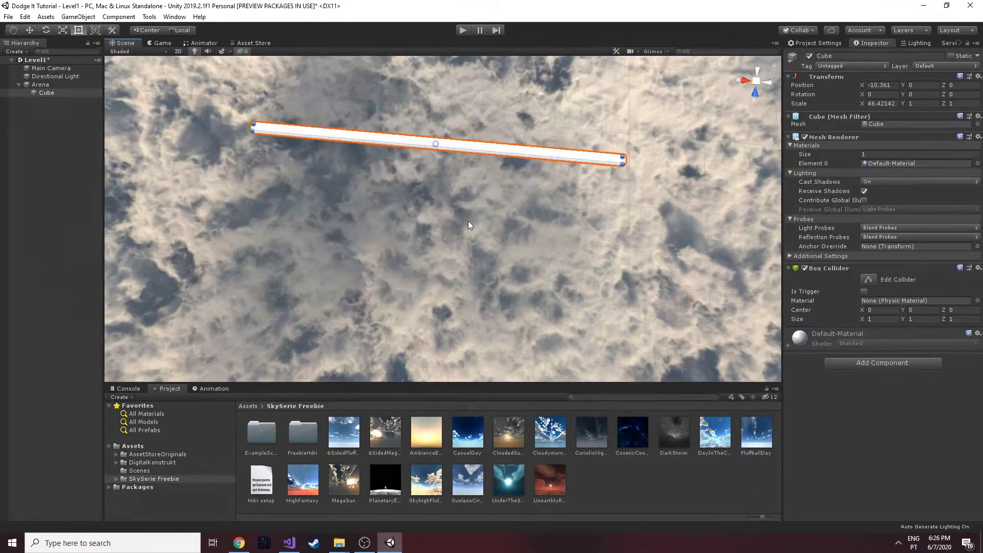
Widen the cube to a Z scale of about 7.4 and lengthen it to an X scale of about 110
drag(625, 161, 771, 175)
drag(268, 132, 417, 254)
middle_drag(417, 254, 601, 279)
alt+drag(601, 278, 651, 200)
middle_drag(651, 200, 597, 118)
alt+drag(596, 118, 513, 76)
middle_drag(512, 77, 485, 196)
drag(490, 250, 794, 332)
right_drag(714, 95, 719, 181)
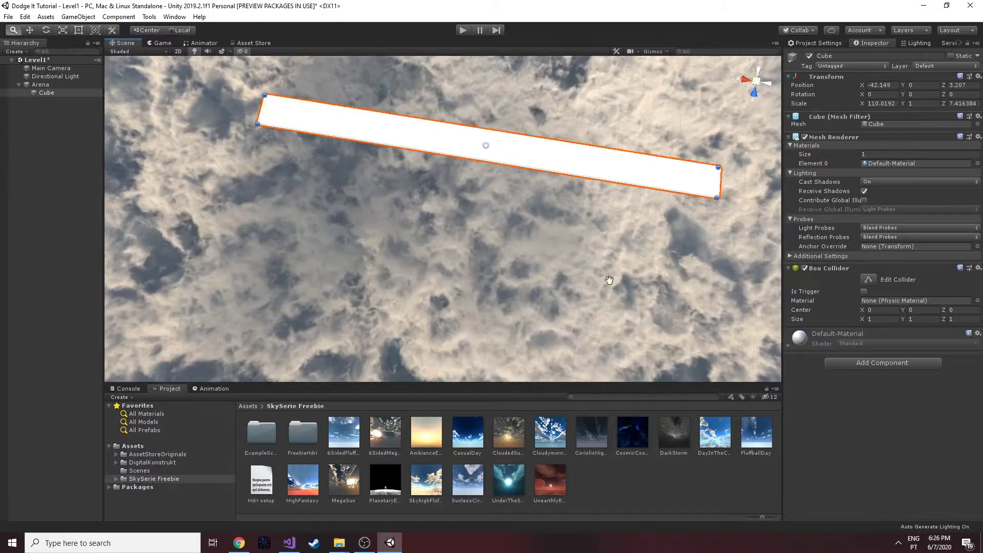
Lengthen the cube into a long track with an X scale of about 349
middle_drag(720, 182, 509, 254)
click(509, 254)
click(500, 249)
drag(505, 251, 793, 302)
scroll(662, 300, down, 8)
drag(643, 261, 881, 283)
right_drag(602, 289, 656, 275)
middle_drag(728, 187, 571, 214)
right_drag(571, 214, 594, 214)
drag(586, 214, 710, 203)
middle_drag(272, 310, 656, 300)
alt+drag(656, 300, 474, 248)
middle_drag(474, 247, 480, 155)
scroll(471, 227, up, 3)
alt+drag(471, 227, 479, 158)
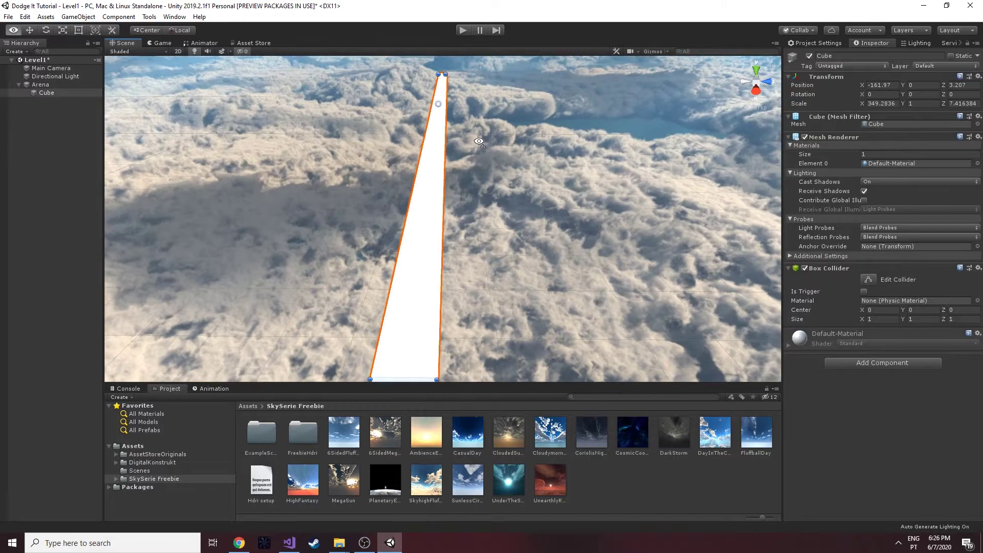
Widen the track to a Z scale of about 8.8
click(478, 157)
middle_drag(479, 235, 483, 165)
click(457, 139)
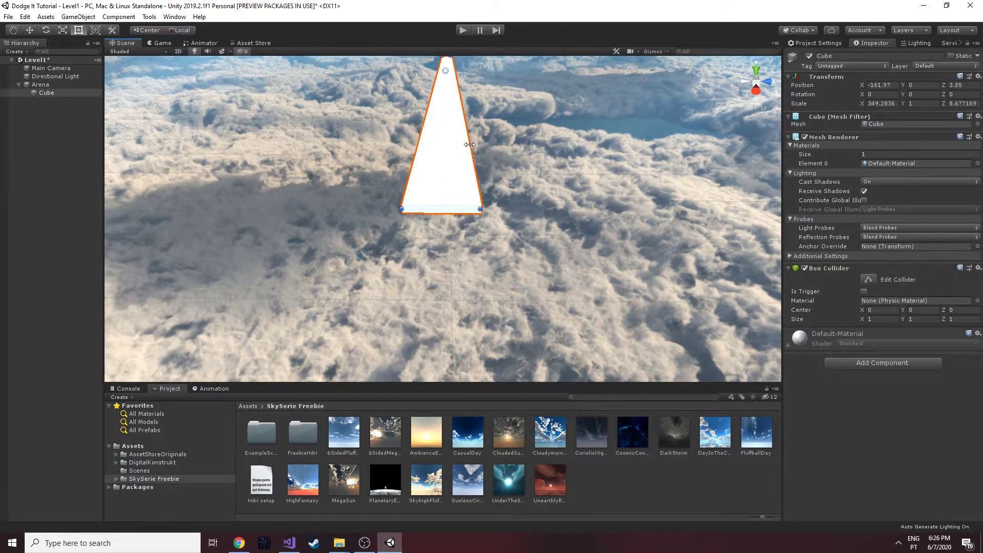
alt+drag(456, 139, 503, 195)
scroll(502, 160, down, 3)
middle_drag(502, 160, 504, 221)
right_drag(504, 225, 439, 262)
click(137, 471)
click(134, 445)
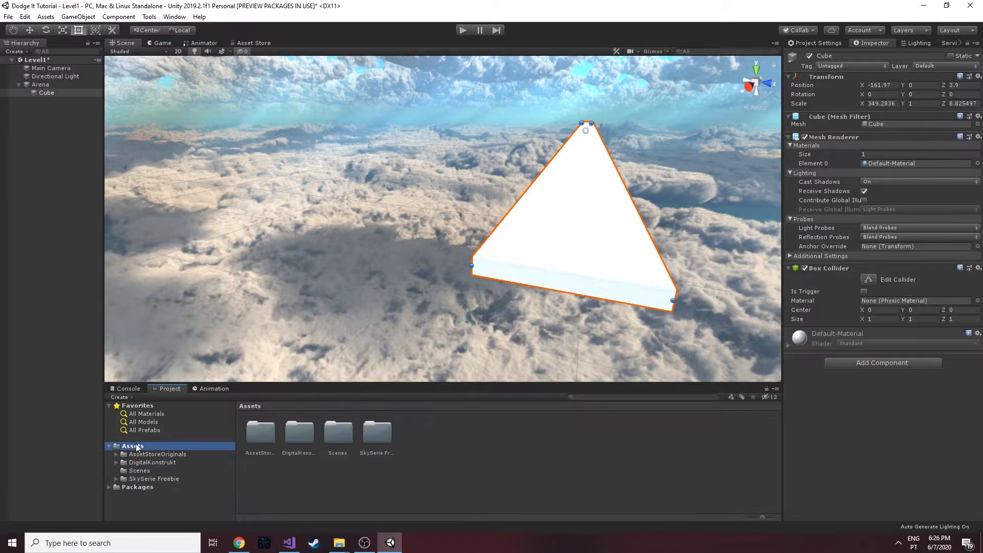
right_click(134, 445)
mouse_move(196, 203)
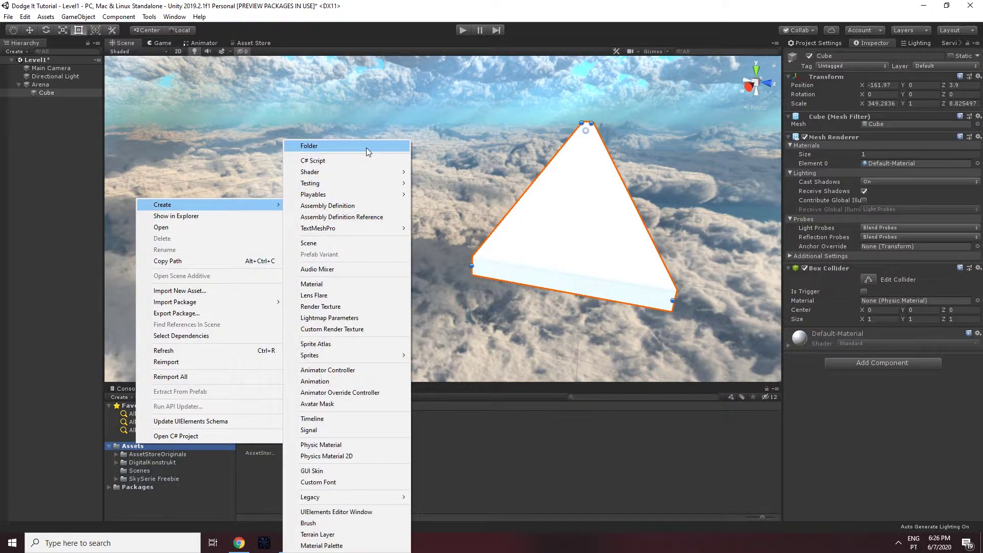
click(130, 470)
Look through the materials in DigitalKonstrukt's Prototyping_Pack_Free resources for a suitable track colour
click(152, 454)
click(151, 463)
double_click(266, 435)
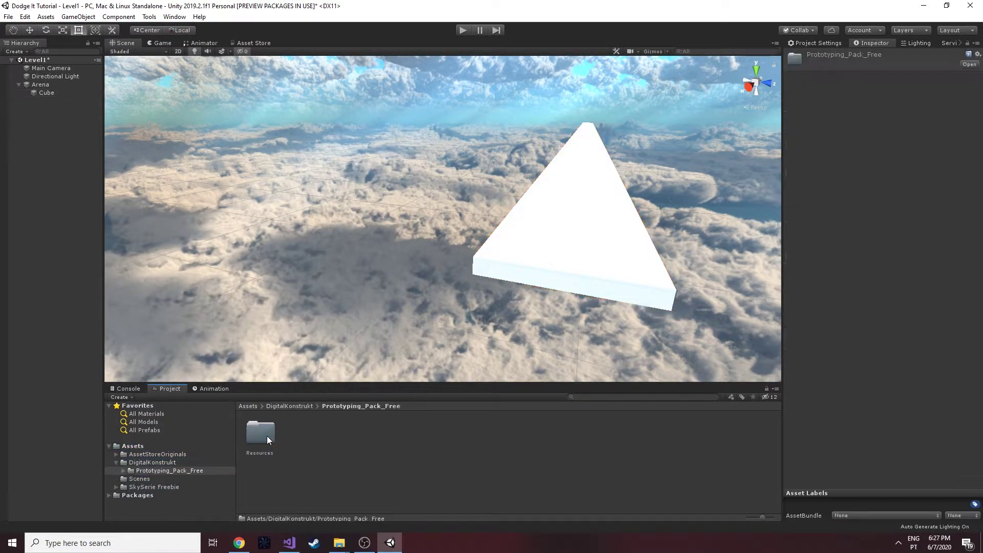
double_click(266, 438)
double_click(267, 438)
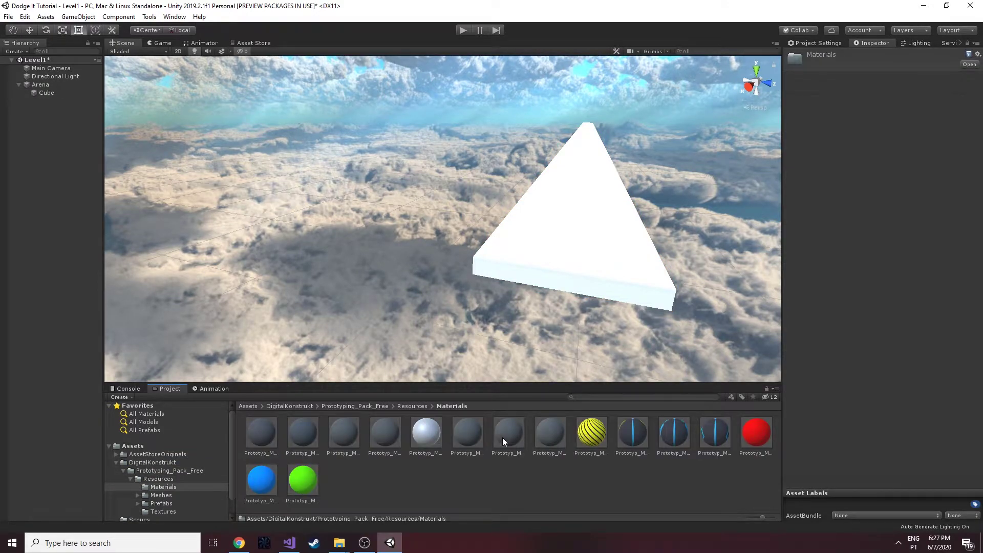
click(116, 463)
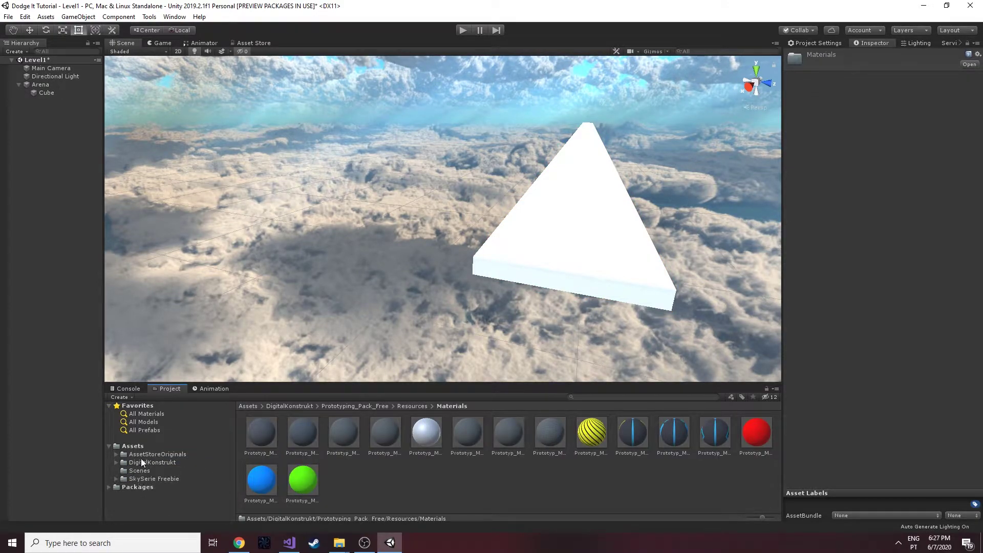
Open the SciFi_Industrial Materials folder under AssetStoreOriginals and apply the yellow material to the track
click(153, 454)
double_click(271, 433)
double_click(267, 434)
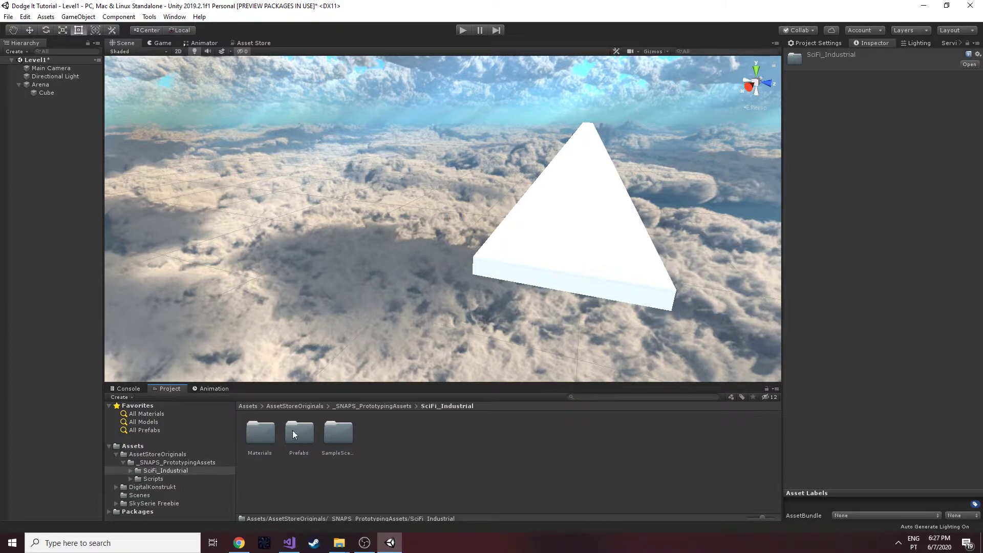
double_click(263, 430)
drag(664, 482, 625, 260)
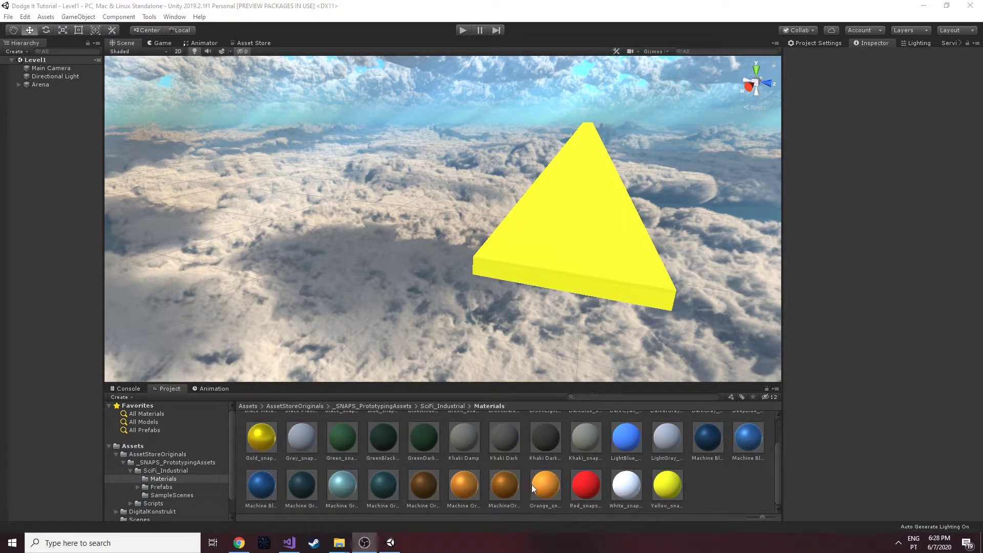
Apply the Orange_snaps002 material to the track and show the material's settings
click(573, 489)
drag(537, 487, 564, 270)
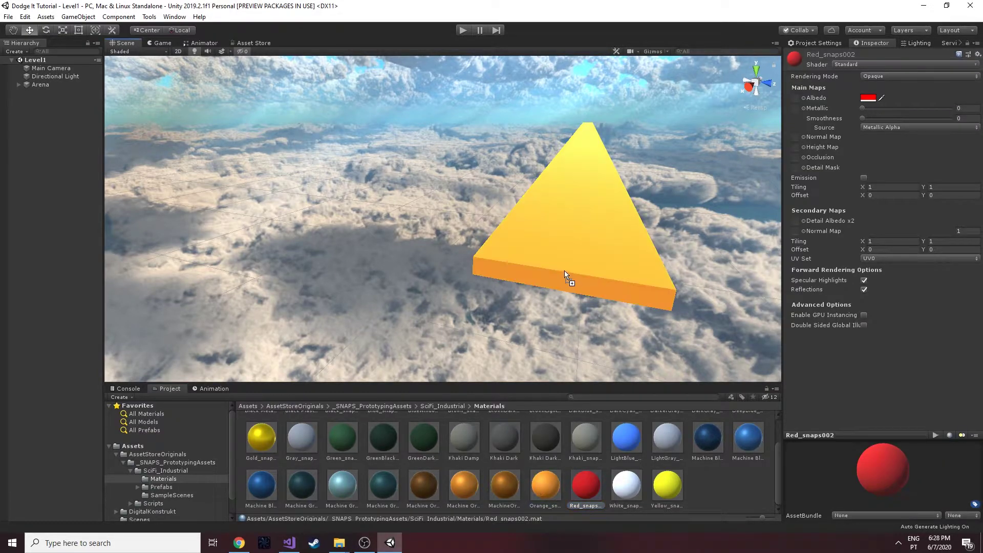
click(537, 490)
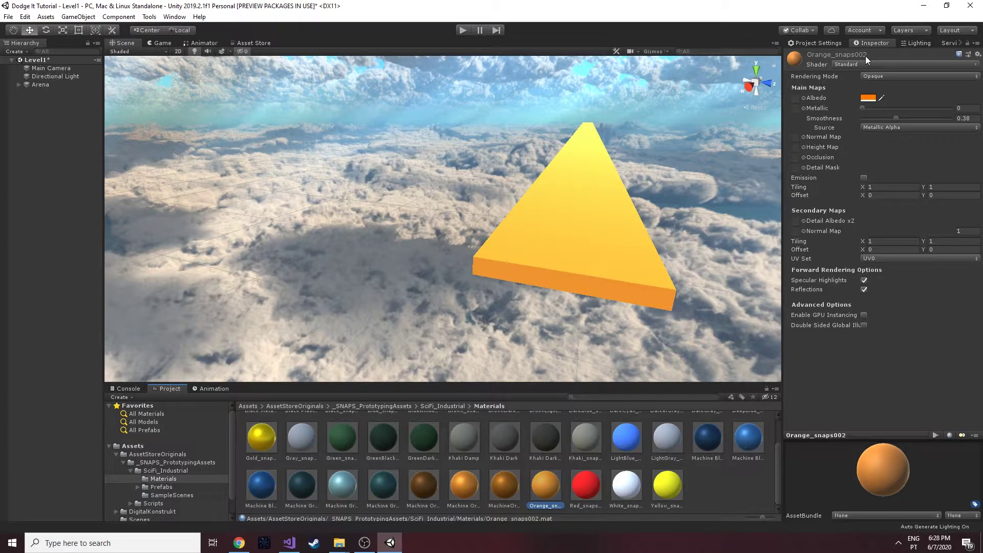
Widen the track to a Z scale of about 11 and save the scene
right_drag(514, 121, 568, 183)
right_drag(557, 264, 540, 214)
right_drag(538, 256, 588, 198)
middle_drag(588, 198, 608, 162)
scroll(608, 162, up, 2)
click(484, 174)
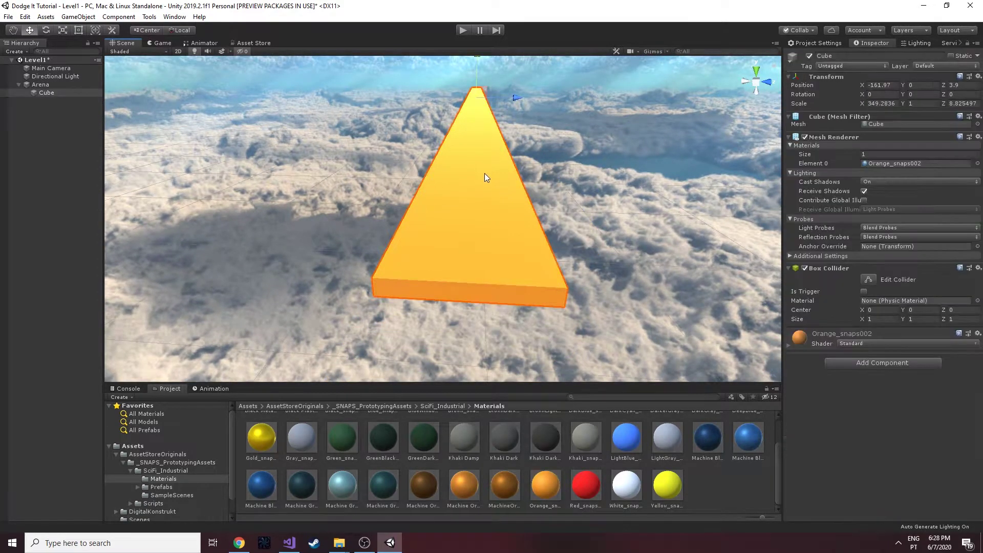
right_drag(125, 82, 124, 106)
click(79, 30)
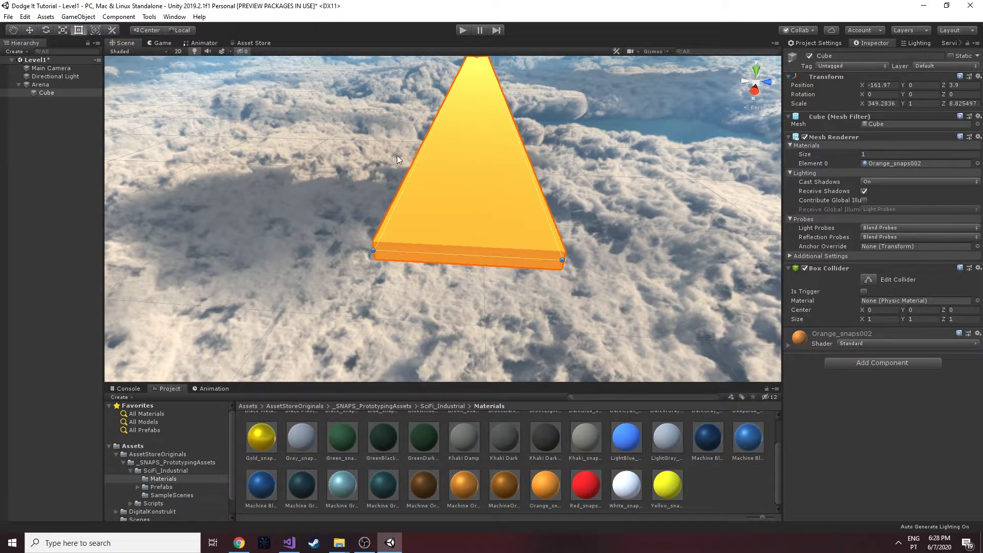
drag(411, 167, 373, 162)
key(e)
right_drag(437, 218, 441, 165)
mouse_move(442, 166)
middle_down()
mouse_move(447, 142)
mouse_move(443, 172)
middle_up()
right_drag(442, 217, 452, 307)
middle_drag(452, 307, 457, 234)
key(ctrl+s)
scroll(457, 236, down, 5)
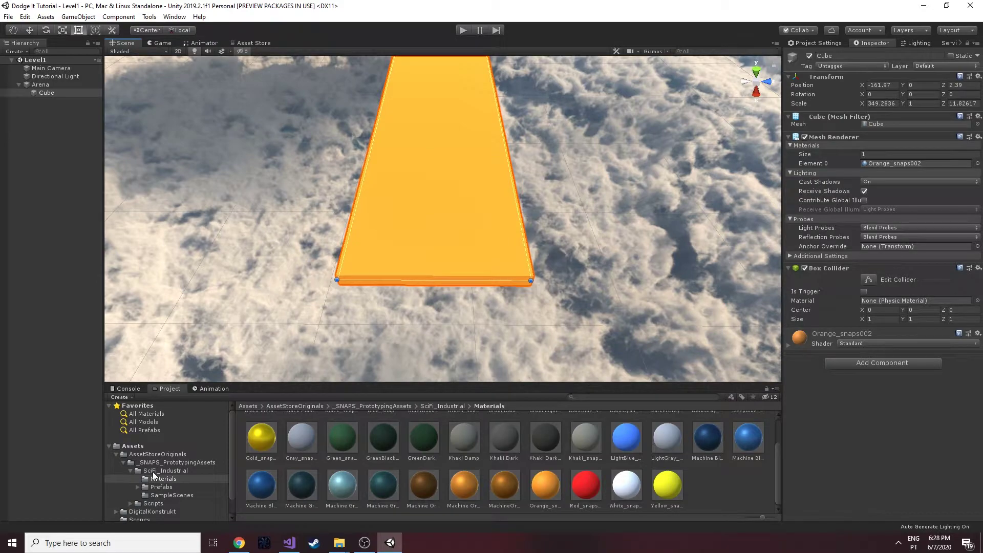
Add a cylinder as a child of Arena and raise it above the track to a Y position of about 3.6
click(47, 94)
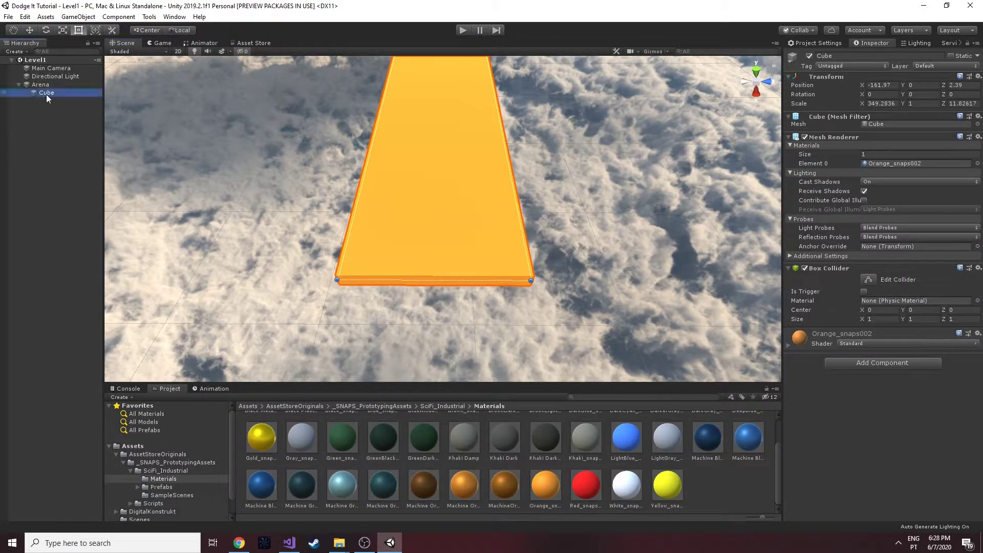
right_click(43, 86)
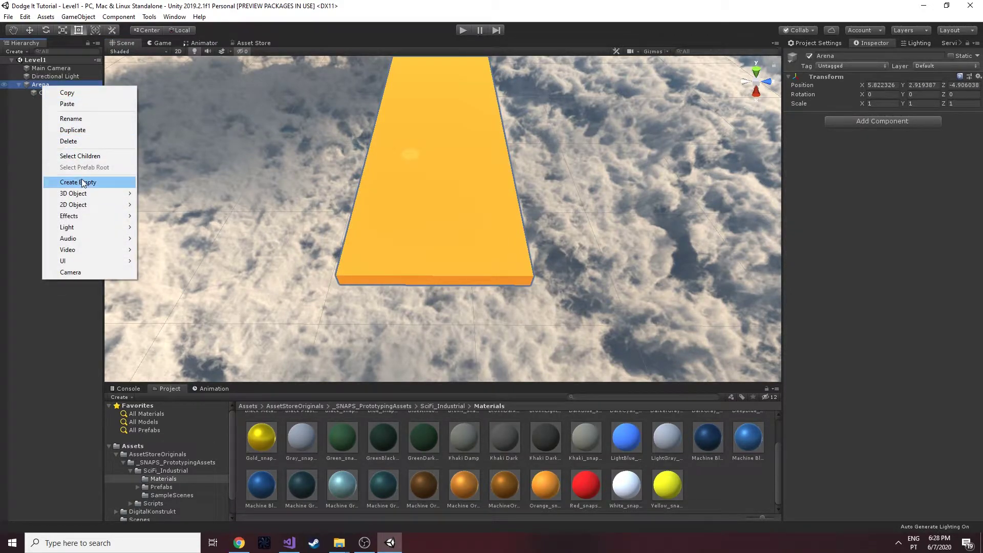
mouse_move(86, 195)
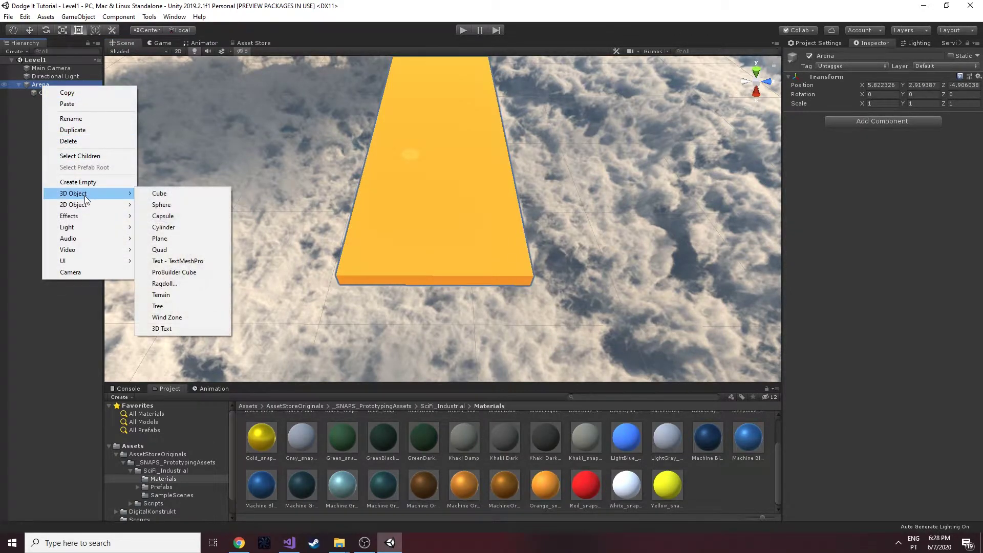
click(189, 225)
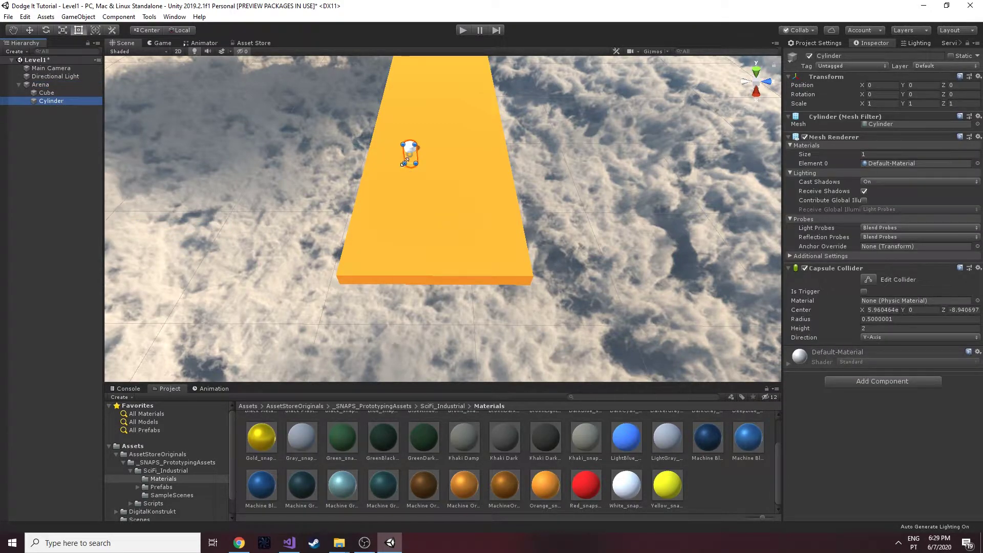
click(30, 30)
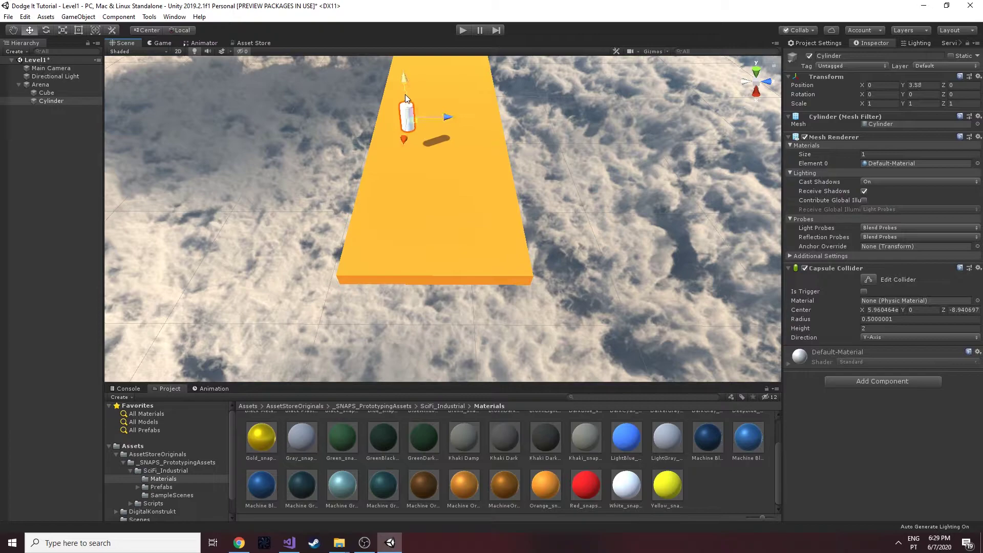
Lay the cylinder on its side by setting its Z rotation to 90
right_drag(404, 94, 598, 121)
click(95, 29)
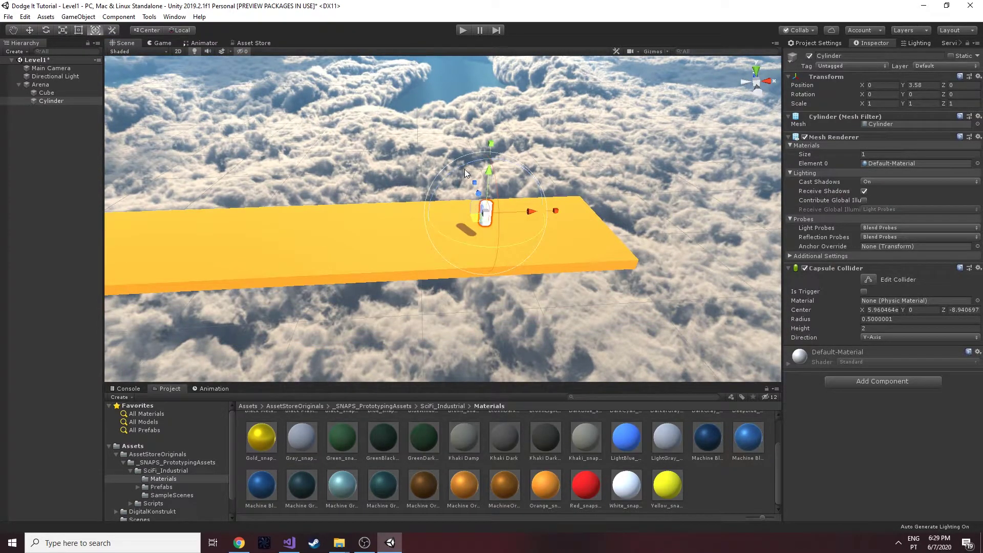
drag(466, 172, 723, 161)
click(950, 95)
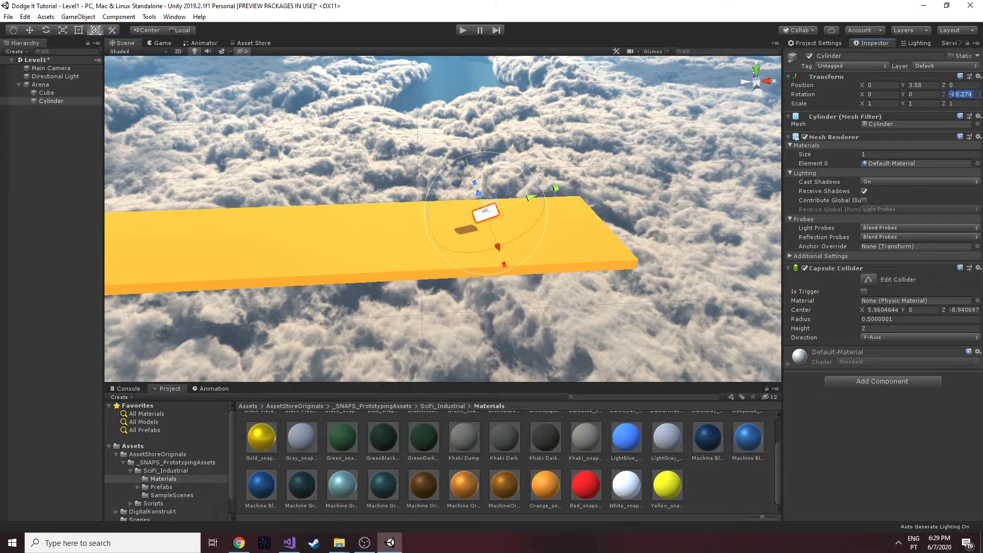
text(90)
Position the cylinder on the track's side edge at about X -25, Y 1.7, Z -3.7 and enlarge it uniformly to a scale of about 2
drag(485, 213, 230, 256)
middle_drag(236, 233, 410, 211)
drag(492, 232, 367, 235)
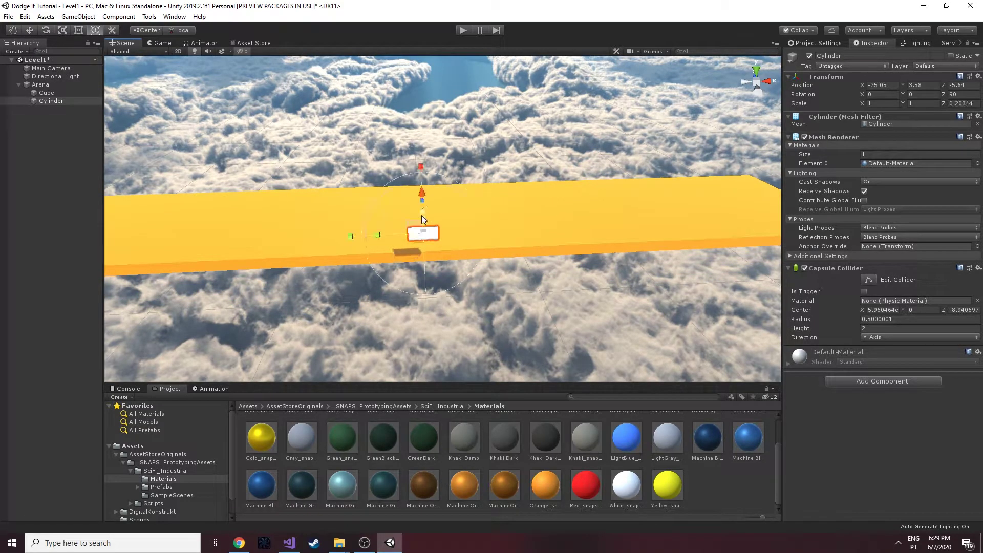
right_drag(422, 215, 256, 220)
middle_drag(666, 256, 450, 205)
right_drag(451, 205, 380, 207)
drag(390, 190, 414, 153)
alt+drag(414, 153, 432, 155)
middle_drag(433, 155, 415, 204)
drag(413, 172, 413, 205)
drag(456, 249, 492, 249)
Rename the cylinder as BarrierL
click(51, 101)
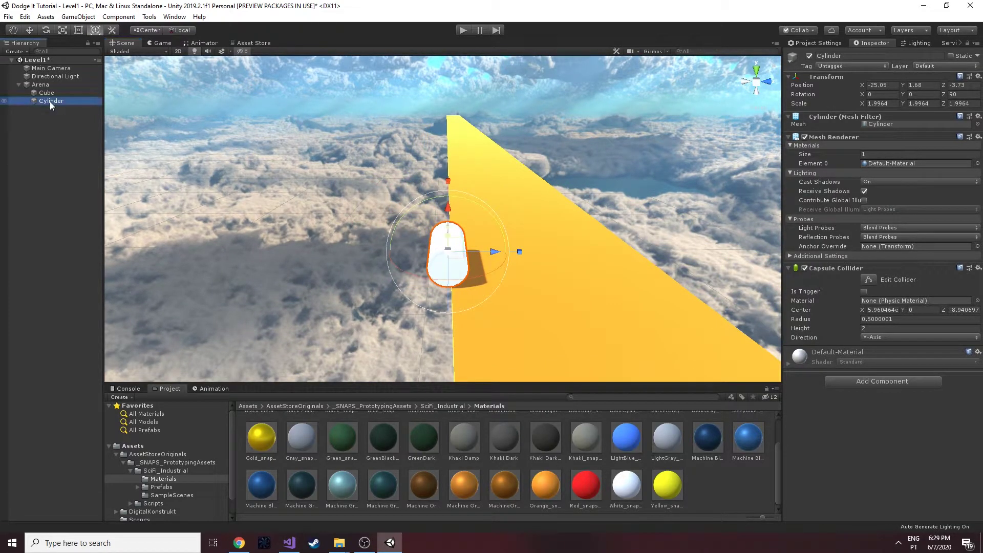
text(BarrierL)
key(Return)
Stretch BarrierL along the track to a Y scale of about 114
alt+drag(512, 264, 355, 241)
drag(428, 224, 661, 223)
scroll(518, 221, down, 5)
drag(464, 225, 616, 226)
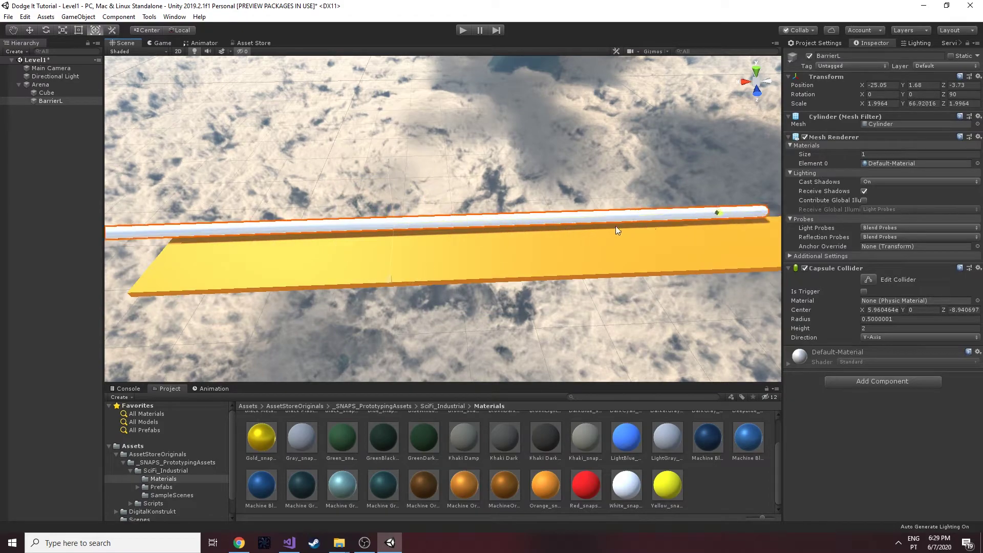
scroll(616, 226, down, 6)
middle_drag(599, 226, 547, 241)
scroll(547, 241, down, 6)
drag(447, 232, 475, 232)
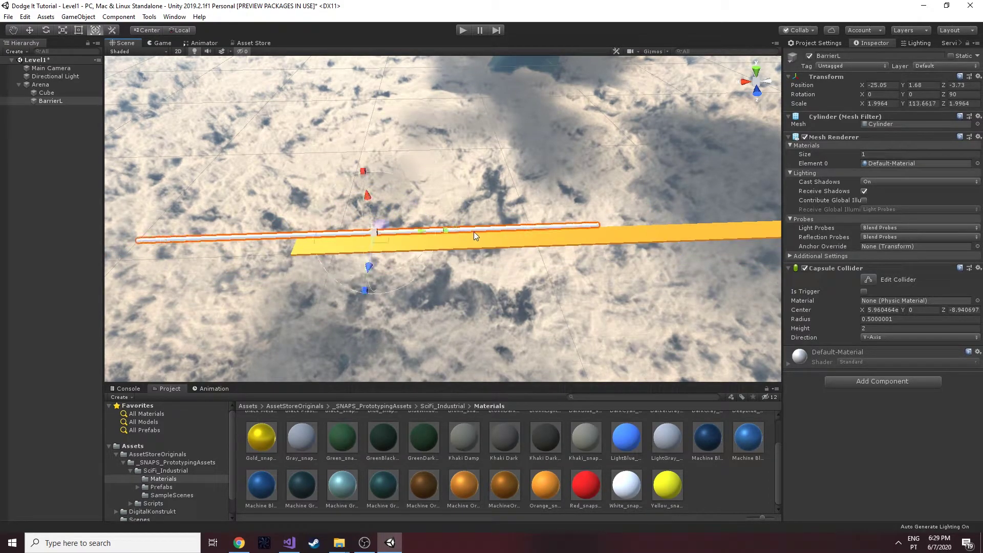
Shift BarrierL along the track to about X -128 and lengthen it to a Y scale of about 189
drag(405, 234, 622, 232)
scroll(509, 249, up, 5)
middle_drag(622, 232, 363, 221)
alt+drag(363, 221, 711, 186)
drag(439, 268, 407, 268)
middle_drag(404, 268, 333, 253)
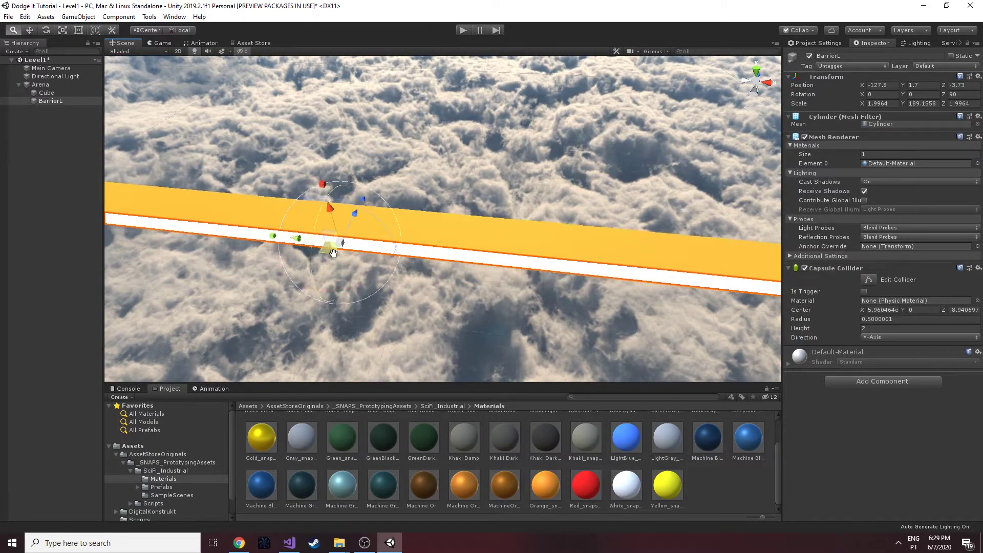
Shorten BarrierL to a Y scale of about 139 and reposition it at about X -126.8, Y 1.45, Z -3.2
alt+drag(333, 254, 205, 225)
middle_drag(359, 138, 550, 228)
key(v)
middle_drag(633, 269, 505, 218)
middle_drag(643, 341, 482, 240)
scroll(487, 235, up, 3)
scroll(487, 234, down, 3)
scroll(483, 239, down, 6)
drag(327, 110, 306, 100)
scroll(432, 204, up, 4)
middle_drag(432, 204, 351, 155)
scroll(351, 156, up, 5)
middle_drag(386, 75, 416, 208)
key(v)
drag(394, 275, 384, 180)
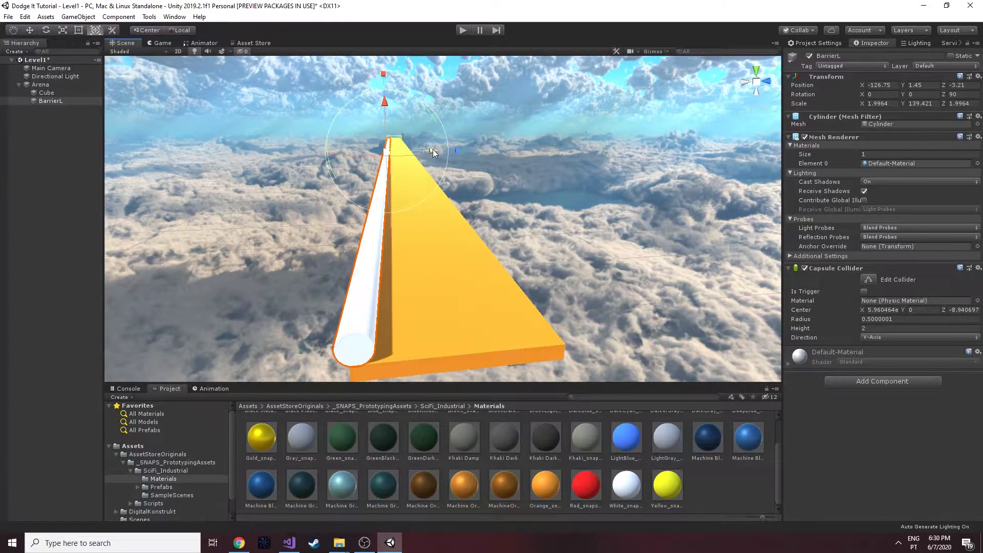
Seat BarrierL against the track's side edge at about Y 1.1, Z -4.2
drag(432, 149, 427, 150)
drag(382, 103, 382, 107)
scroll(358, 159, up, 2)
mouse_move(347, 178)
middle_down()
mouse_move(355, 159)
mouse_move(355, 175)
middle_up()
drag(432, 132, 435, 133)
drag(384, 95, 384, 90)
Move BarrierL along the track to about X -164 and lengthen it to a Y scale of about 173.5
alt+drag(432, 130, 575, 164)
click(575, 164)
middle_drag(540, 189, 512, 201)
scroll(509, 204, up, 1)
alt+drag(434, 152, 460, 205)
alt+right_drag(461, 205, 400, 191)
alt+drag(399, 192, 563, 191)
middle_drag(395, 193, 491, 187)
alt+drag(492, 187, 423, 226)
click(423, 225)
drag(484, 214, 410, 228)
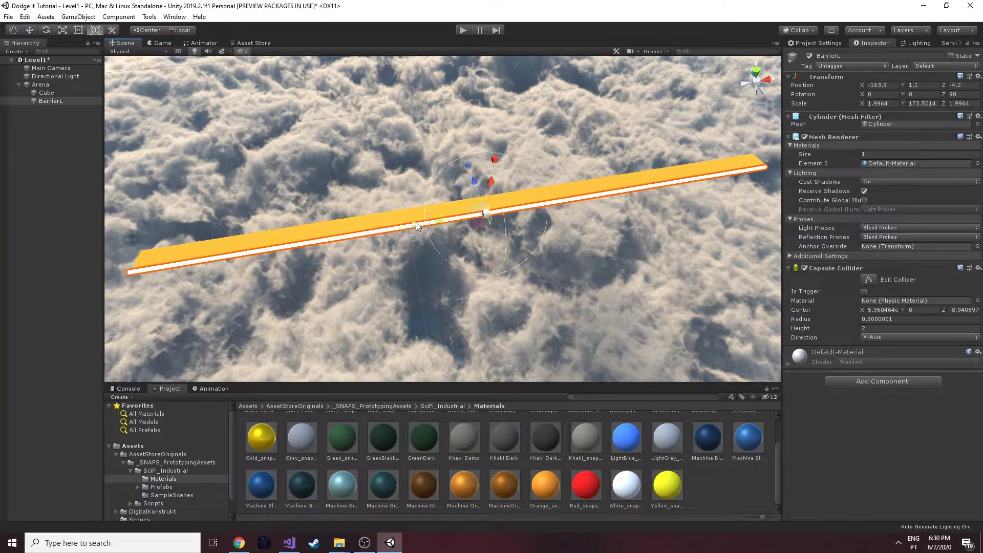
Fine-tune BarrierL to match both track ends, at about X -162.6 with a Y scale of about 174.9, and save the scene
mouse_move(438, 220)
middle_down()
mouse_move(582, 221)
mouse_move(431, 235)
middle_up()
scroll(432, 235, up, 3)
middle_drag(604, 189, 95, 233)
scroll(529, 227, down, 2)
alt+drag(520, 137, 462, 229)
middle_drag(462, 229, 484, 252)
drag(458, 296, 440, 291)
middle_drag(440, 290, 358, 186)
drag(429, 176, 433, 176)
middle_drag(432, 177, 404, 186)
drag(463, 198, 463, 198)
middle_drag(657, 253, 559, 217)
drag(527, 212, 524, 209)
middle_drag(524, 209, 355, 191)
drag(239, 169, 236, 165)
middle_drag(235, 166, 442, 160)
click(459, 230)
scroll(441, 210, up, 5)
right_drag(442, 210, 328, 164)
key(ctrl+s)
Duplicate BarrierL and rename the copy as BarrierR
click(37, 70)
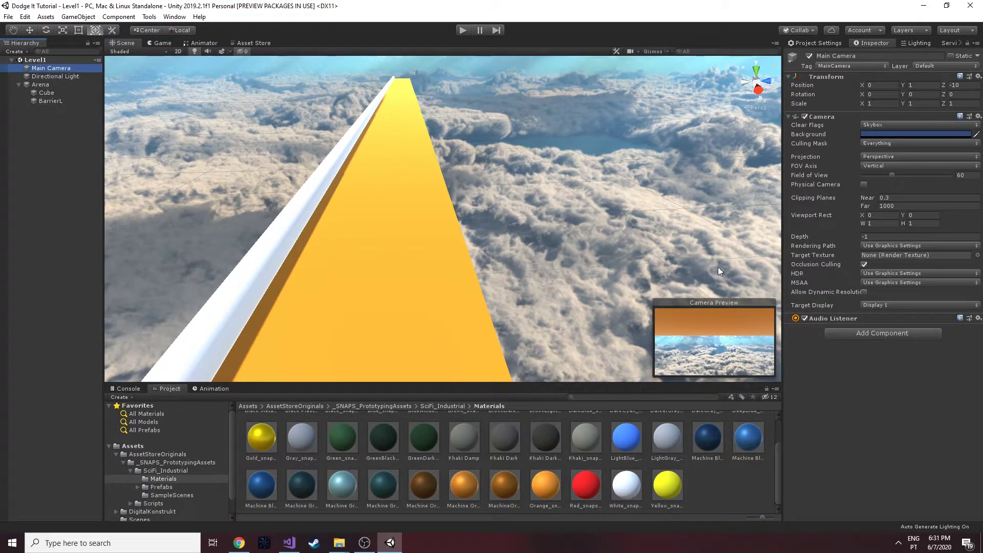
double_click(57, 101)
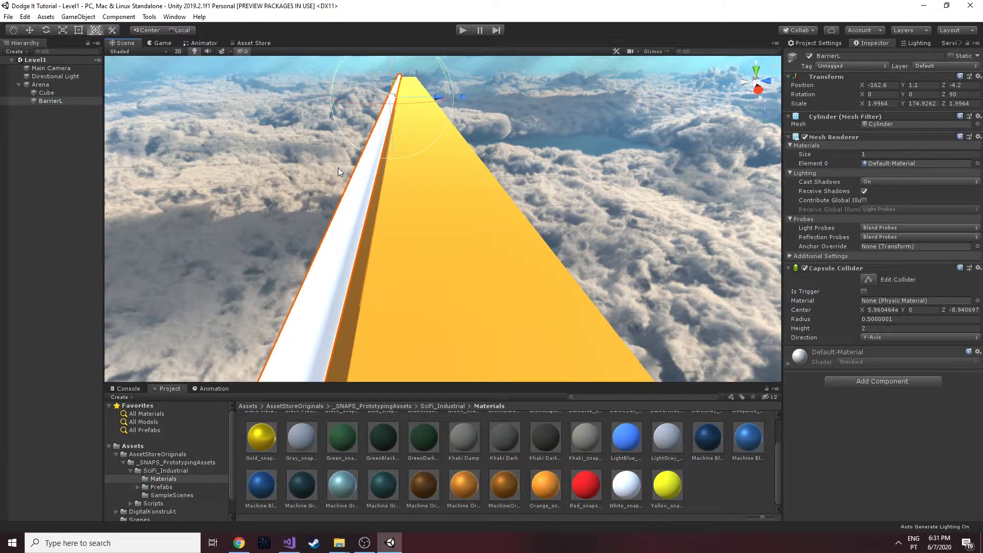
key(ctrl+d)
click(68, 109)
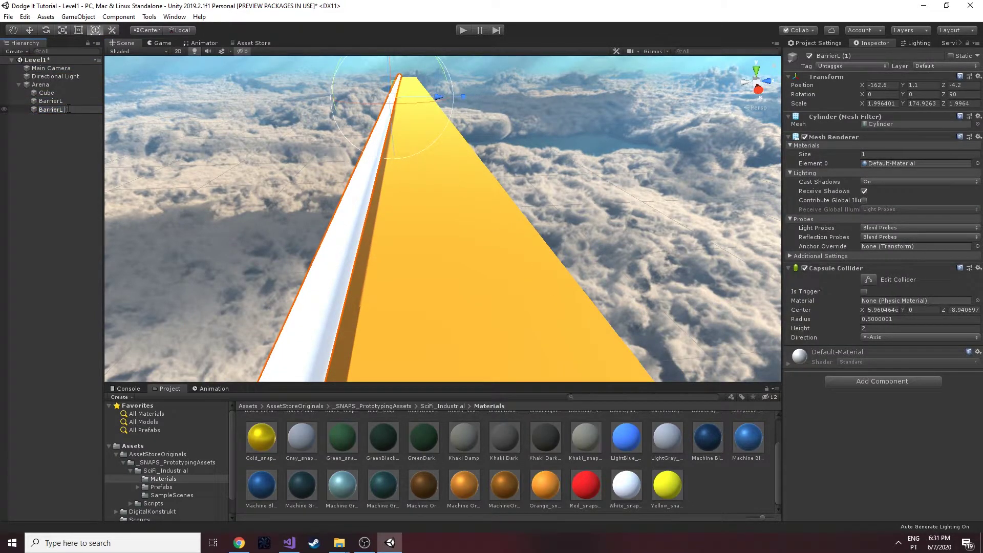
key(BackSpace)
text(R)
key(Return)
Move BarrierR across to the opposite edge of the track at about Z 9
drag(428, 108, 483, 100)
scroll(462, 127, up, 3)
scroll(463, 127, up, 3)
scroll(453, 125, down, 4)
scroll(430, 120, up, 3)
scroll(422, 113, down, 3)
middle_drag(423, 144, 425, 132)
scroll(423, 133, down, 3)
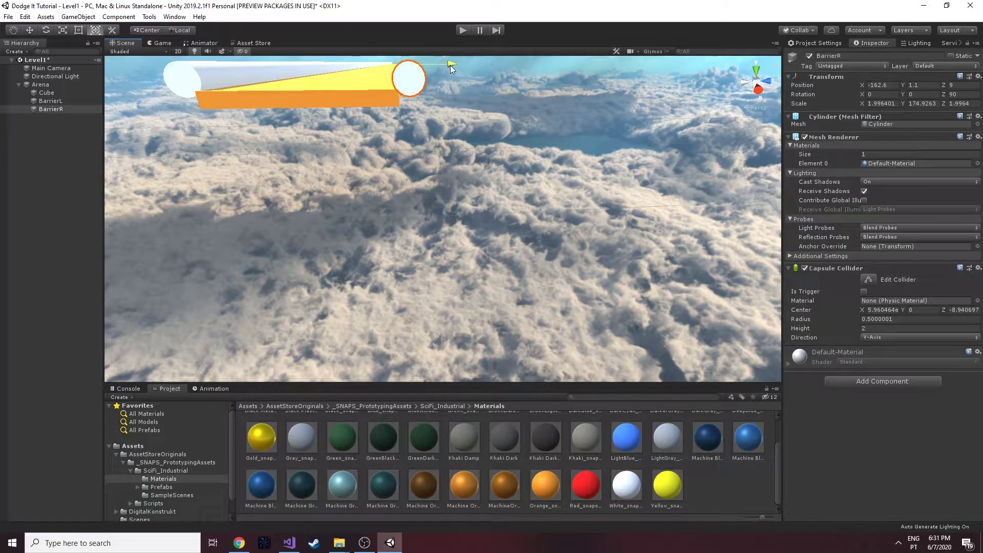
middle_drag(441, 76, 453, 103)
click(541, 169)
right_drag(541, 169, 504, 198)
mouse_move(499, 188)
alt+mouse_down()
mouse_move(433, 218)
mouse_move(481, 125)
mouse_move(489, 204)
alt+mouse_up()
right_drag(489, 203, 481, 169)
scroll(480, 169, up, 3)
scroll(480, 169, down, 3)
Apply the LightBlue_snaps002 material to both barriers and show the material's settings
drag(619, 436, 343, 256)
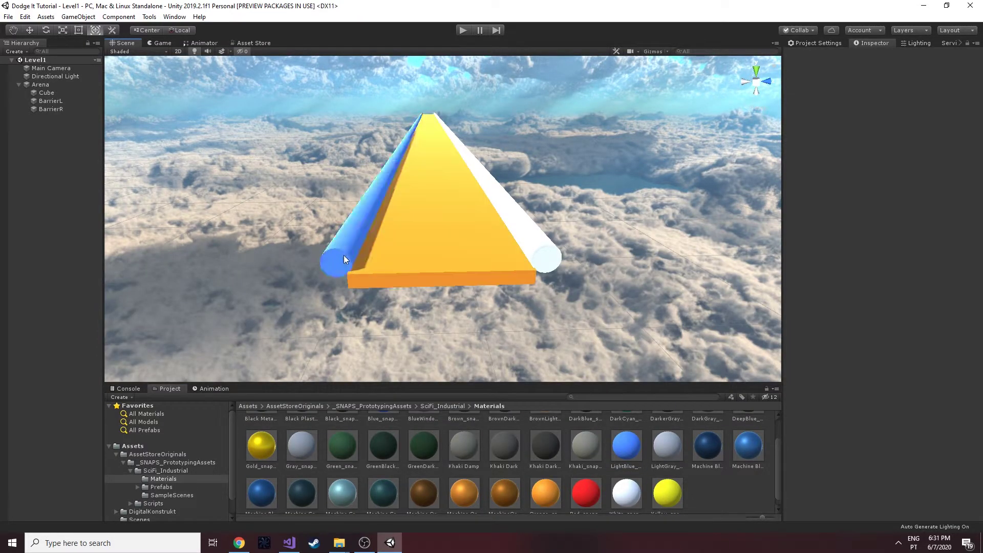
drag(623, 447, 525, 248)
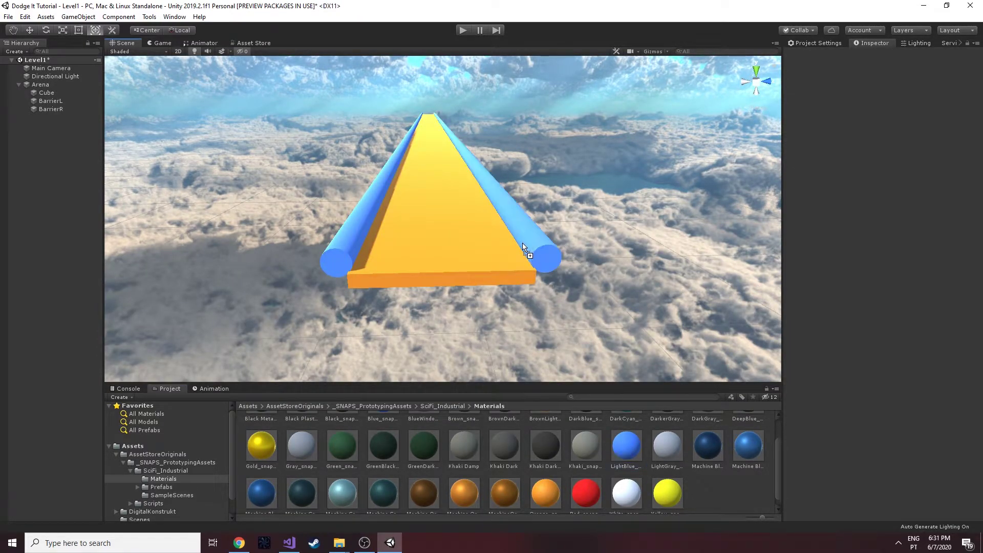
click(635, 446)
alt+drag(623, 305, 593, 265)
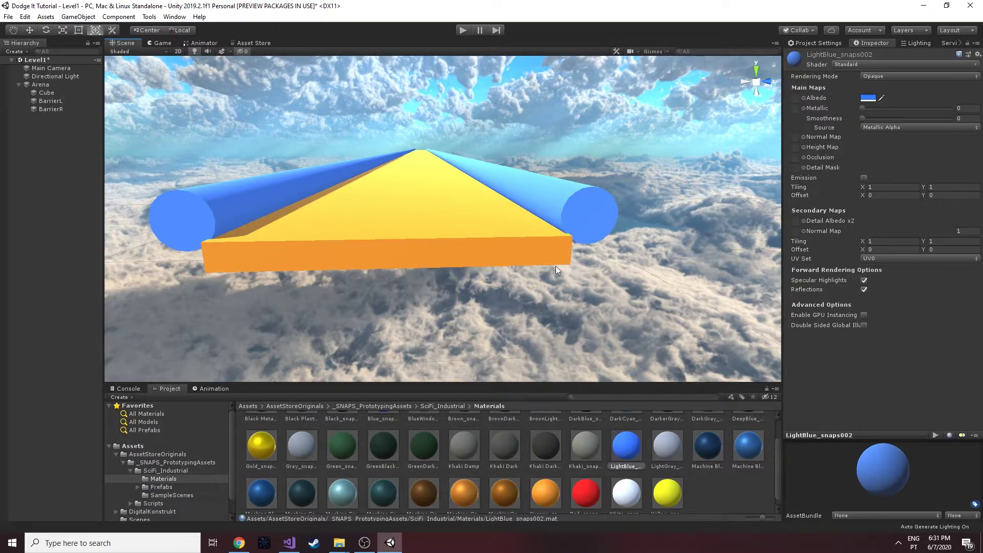
alt+drag(366, 219, 651, 392)
Try two darker blue materials from the Materials folder on the arena and undo each change
drag(708, 446, 396, 147)
middle_drag(393, 146, 420, 167)
key(ctrl+z)
middle_drag(574, 183, 558, 180)
alt+drag(557, 180, 524, 173)
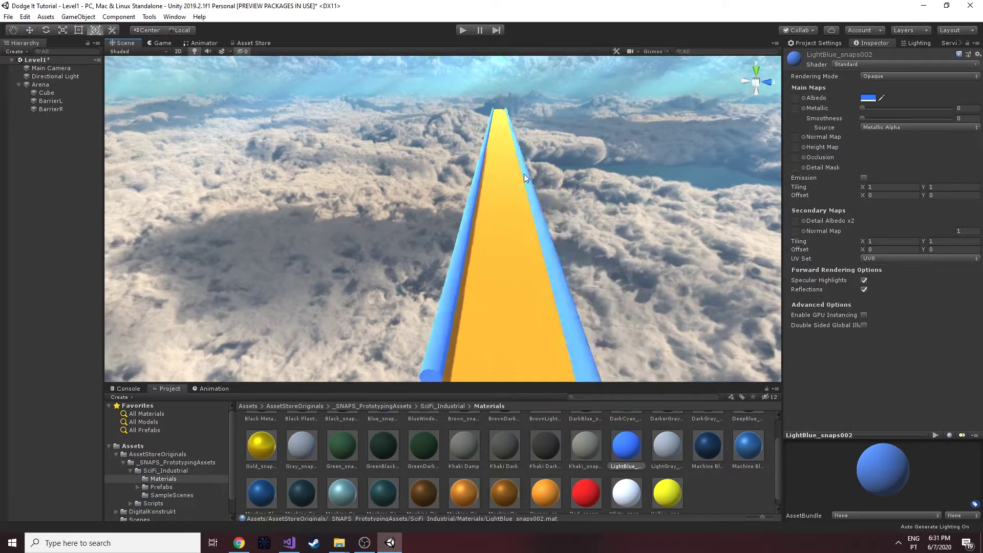
scroll(524, 174, down, 3)
middle_drag(523, 174, 529, 181)
alt+right_drag(529, 181, 530, 185)
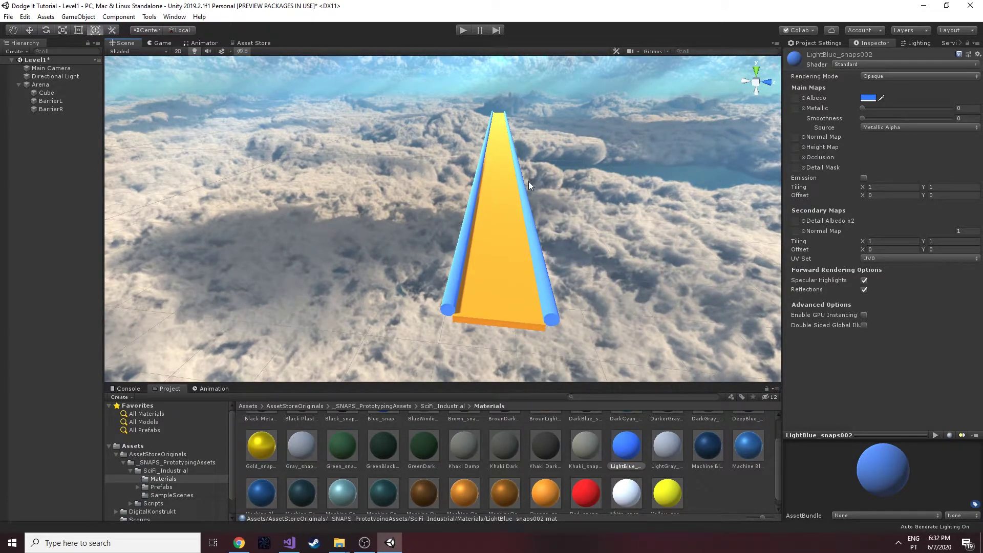
drag(274, 496, 524, 268)
alt+right_drag(519, 269, 569, 291)
scroll(570, 291, down, 10)
key(ctrl+z)
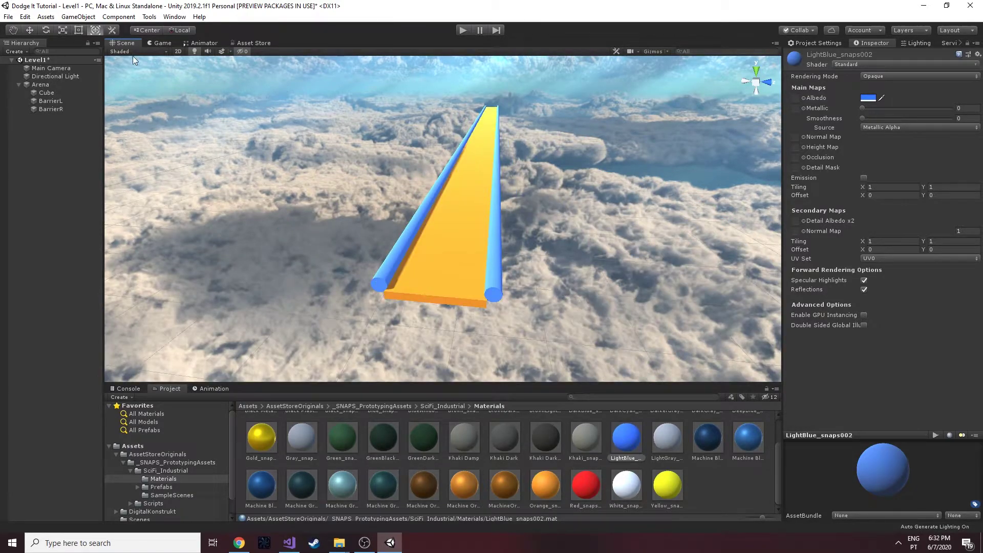
Check the level in the Game view, examine the track and barriers up close, and save the scene
click(160, 43)
click(121, 42)
middle_drag(320, 71, 384, 133)
alt+drag(430, 146, 504, 201)
scroll(429, 161, up, 5)
middle_drag(430, 161, 425, 160)
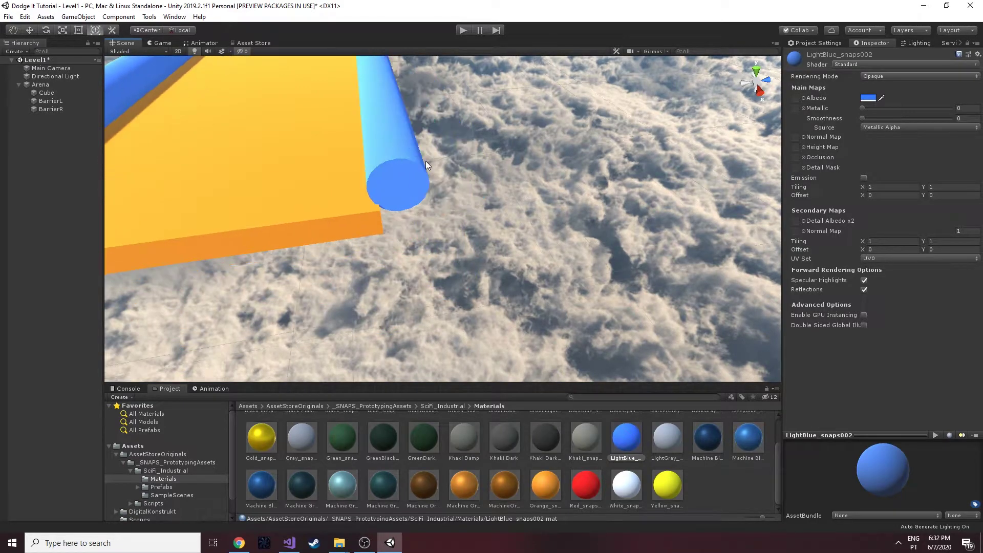
right_drag(371, 153, 383, 157)
middle_drag(383, 158, 397, 159)
right_drag(397, 158, 512, 152)
scroll(512, 152, down, 7)
key(ctrl+s)
scroll(538, 182, up, 10)
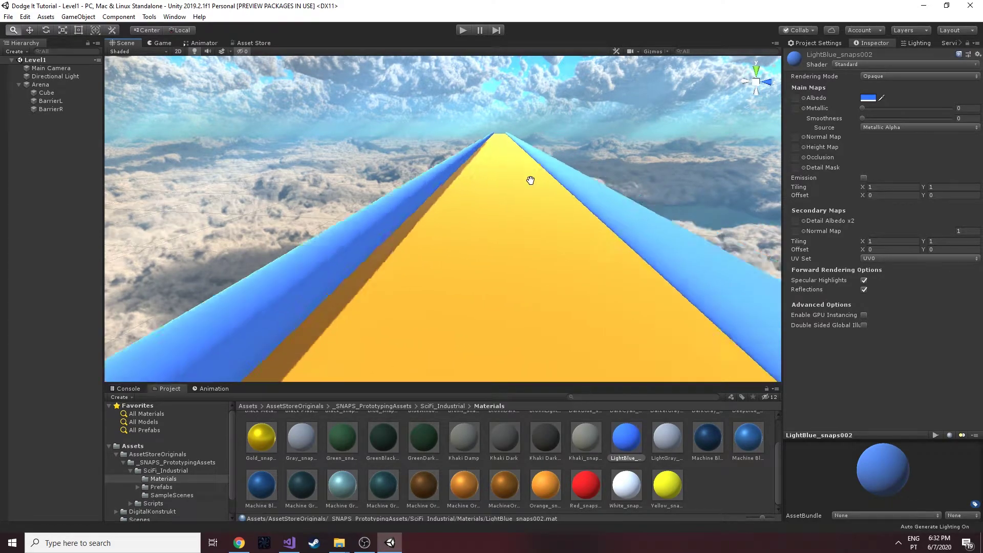
scroll(527, 175, down, 5)
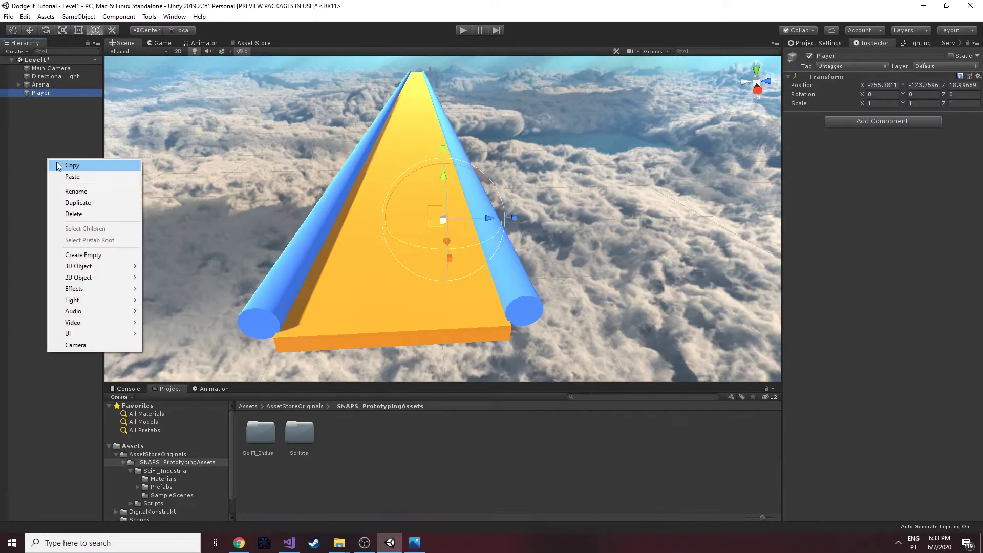
Add a 3D sphere to the scene
mouse_move(79, 279)
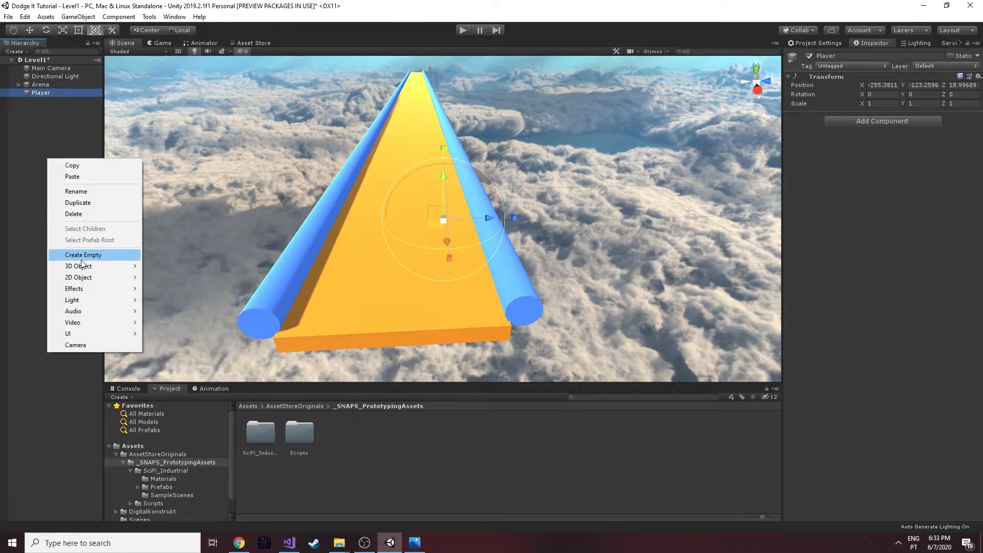
click(159, 279)
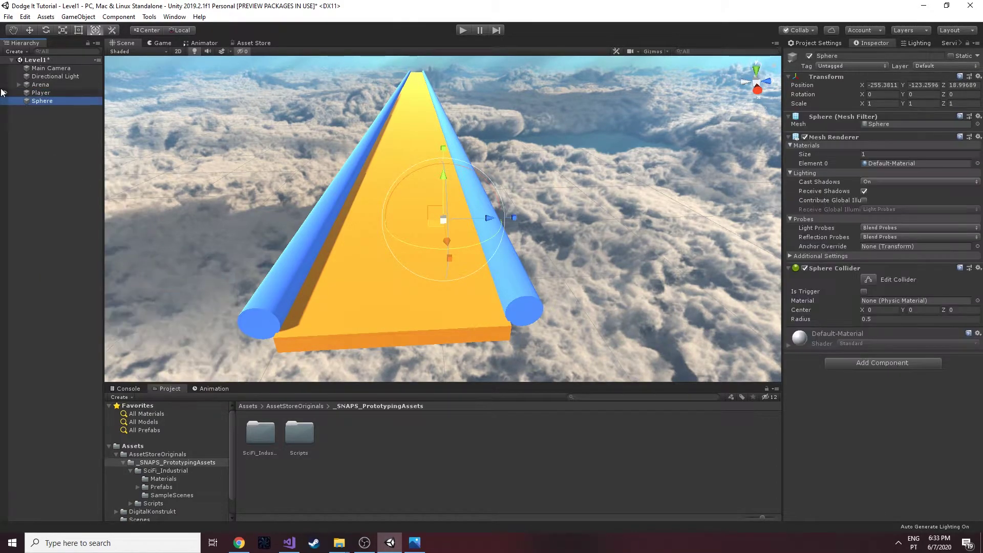
Delete the empty Player object and rename the new sphere as Player
click(38, 93)
key(Delete)
click(39, 94)
key(F2)
text(Pl)
key(Return)
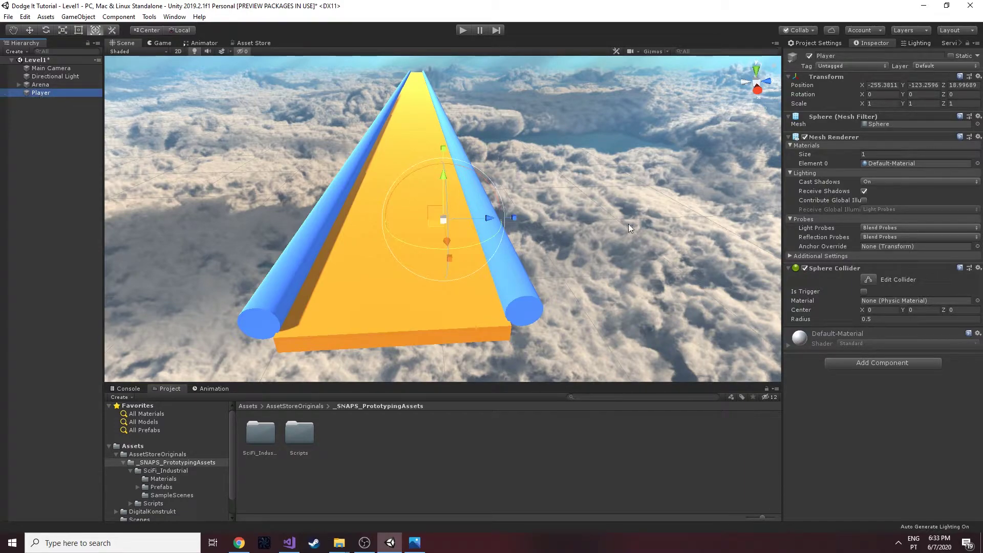
Move the Player sphere toward the track, to about X 8.47, Y -21.1, Z -83.2
drag(441, 180, 443, 103)
middle_drag(495, 152, 462, 157)
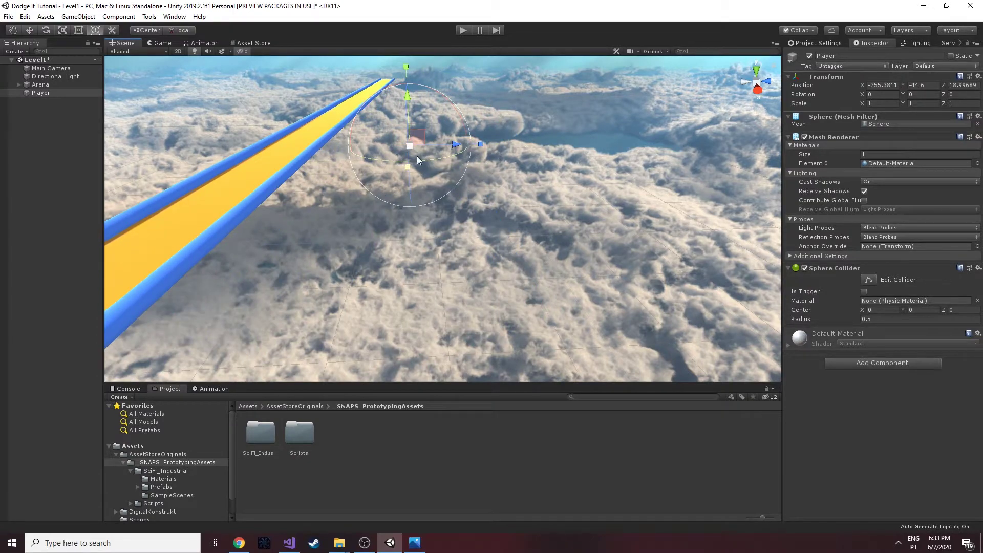
drag(441, 149, 281, 106)
drag(264, 124, 162, 164)
middle_drag(158, 183, 205, 183)
scroll(249, 191, down, 5)
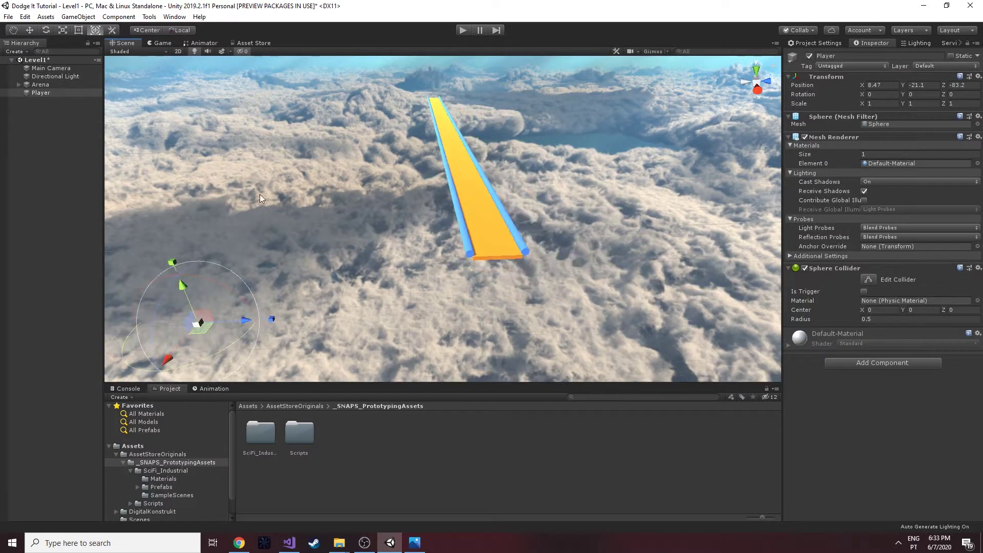
Enlarge the Player sphere to a scale of about 8.34 and place it above the track at about X -6.8, Y 10.8, Z -1.7
drag(195, 330, 431, 148)
click(428, 207)
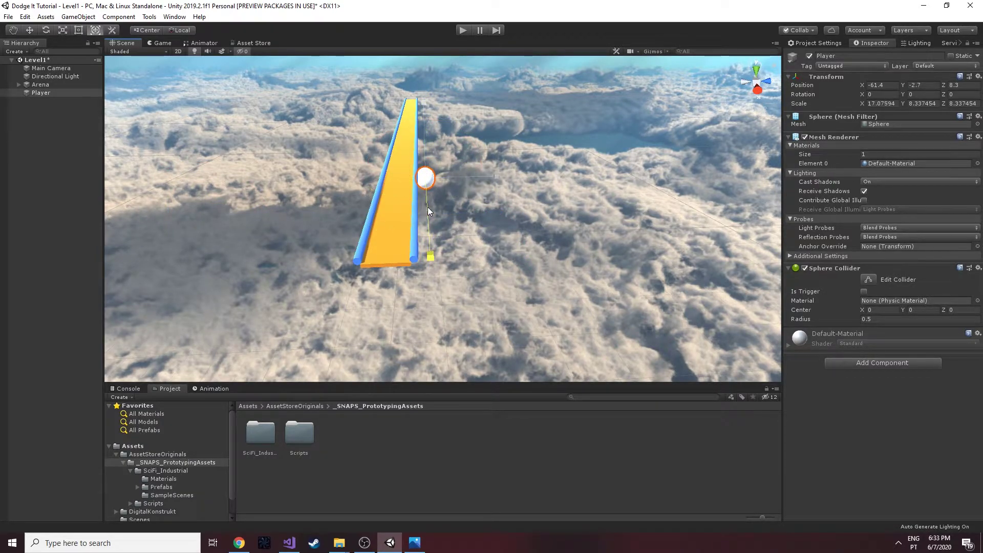
middle_drag(430, 196, 359, 215)
drag(228, 238, 165, 308)
middle_drag(194, 270, 302, 196)
drag(351, 168, 343, 127)
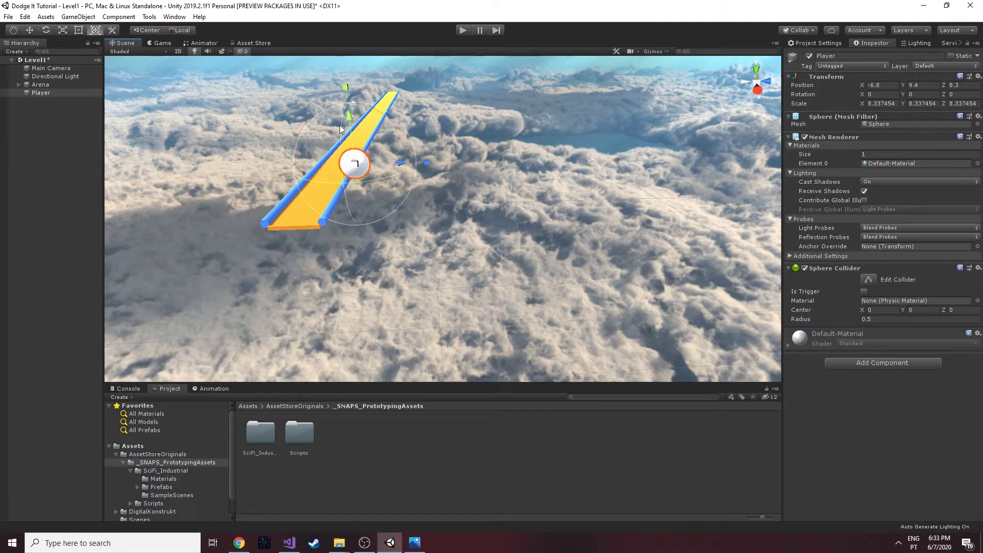
drag(404, 162, 370, 164)
middle_drag(313, 113, 364, 133)
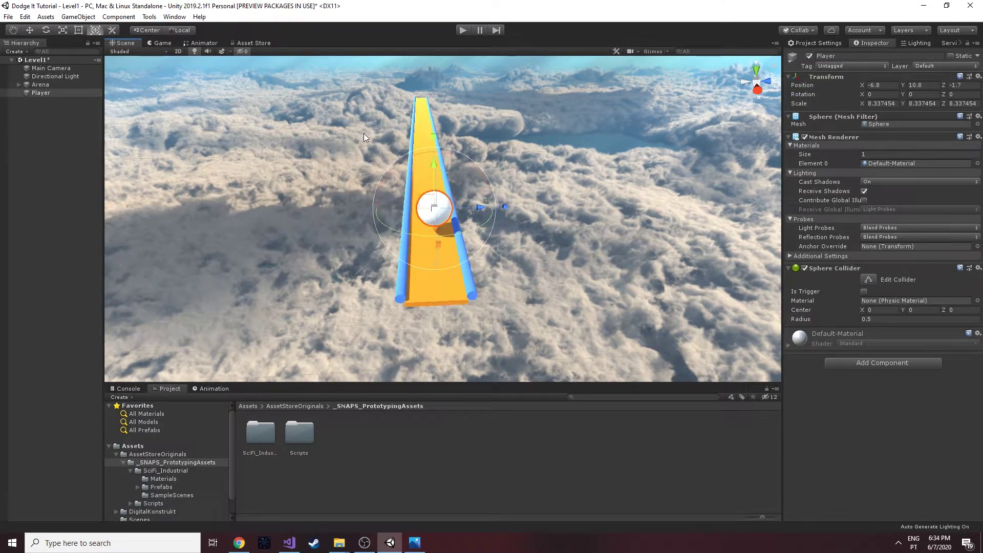
Shrink the Player sphere to a uniform scale of about 4.3 and bring it closer to the track's start, at about X 8.33, Y 5.94
scroll(391, 151, up, 6)
drag(419, 152, 420, 164)
drag(420, 209, 423, 293)
middle_drag(423, 293, 409, 228)
scroll(408, 225, down, 5)
drag(411, 143, 410, 168)
drag(412, 94, 411, 133)
drag(414, 206, 414, 266)
key(ctrl+z)
middle_drag(482, 170, 384, 205)
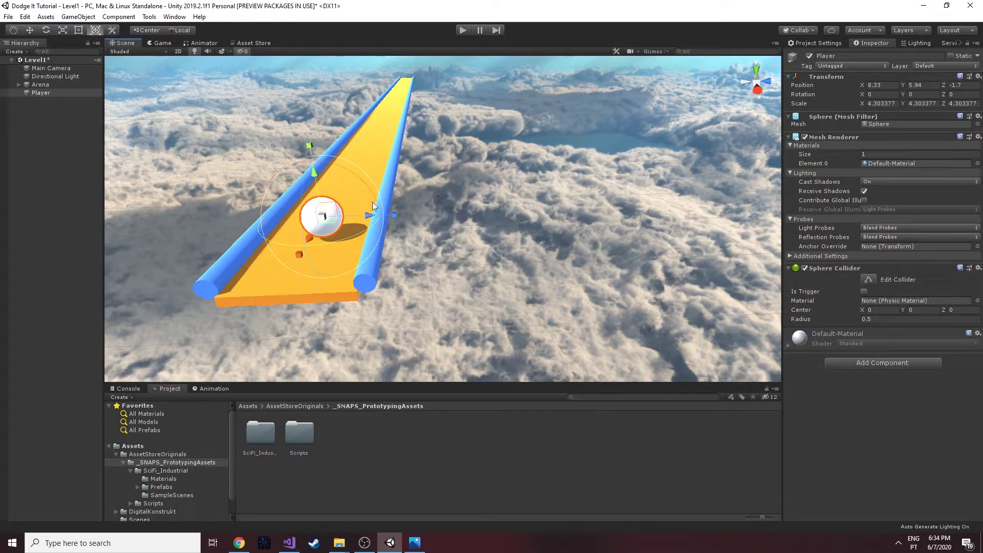
Move the Player sphere to the near end of the track, about X 17.54, Z -2.99, and shrink it to a scale of about 2.97
drag(308, 235, 285, 274)
middle_drag(324, 246, 351, 223)
scroll(351, 223, up, 3)
middle_drag(381, 181, 384, 202)
scroll(387, 201, down, 1)
drag(491, 288, 468, 295)
scroll(460, 245, down, 4)
drag(437, 240, 428, 251)
scroll(480, 252, up, 8)
right_drag(481, 258, 478, 245)
scroll(478, 246, down, 6)
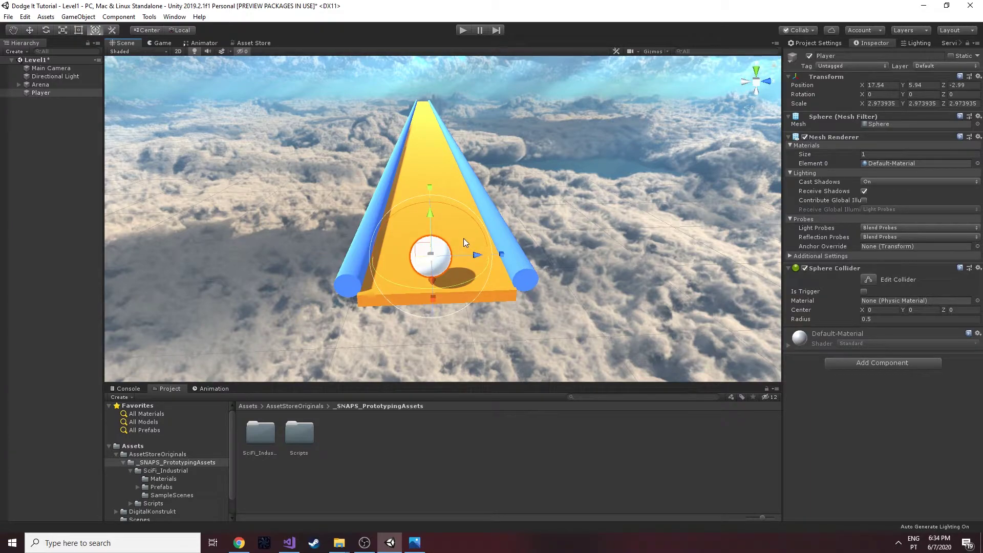
Lower the Player ball onto the track surface at about Y 4.82 and centre it between the barriers at about Z -2.55
drag(431, 213, 431, 219)
scroll(446, 223, up, 5)
scroll(445, 223, down, 4)
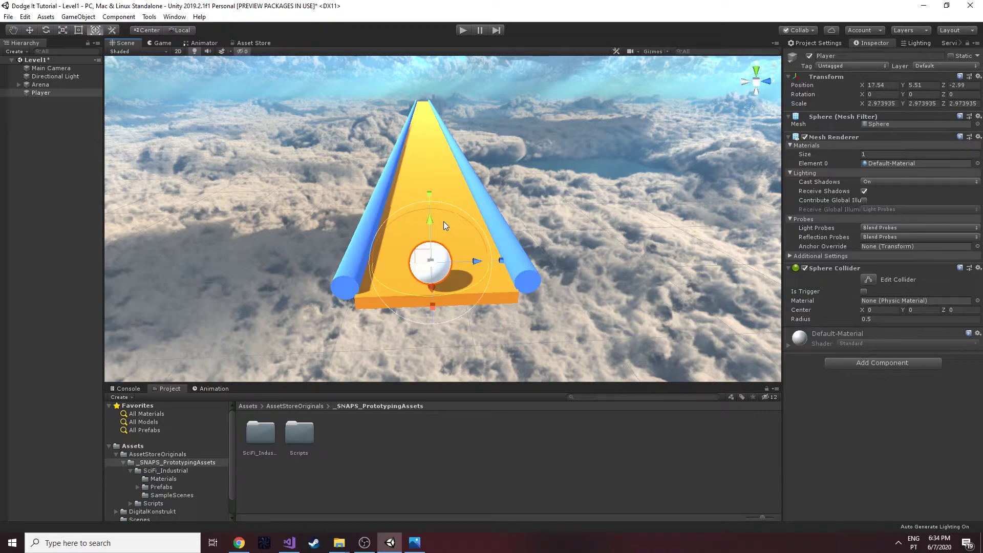
alt+drag(445, 223, 435, 199)
key(f)
drag(490, 234, 496, 238)
scroll(492, 239, up, 10)
middle_drag(470, 237, 438, 191)
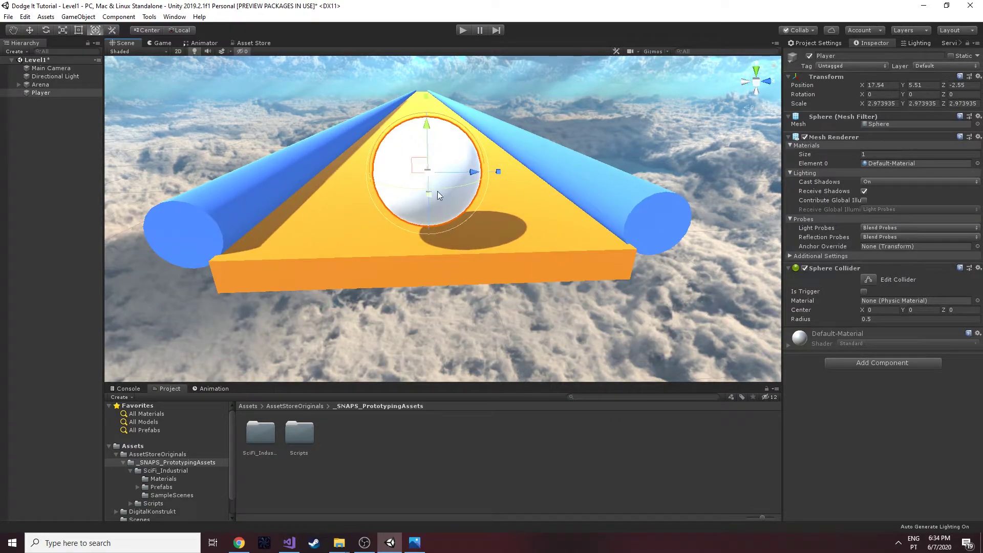
drag(427, 126, 428, 162)
middle_drag(428, 238, 429, 168)
drag(425, 95, 425, 84)
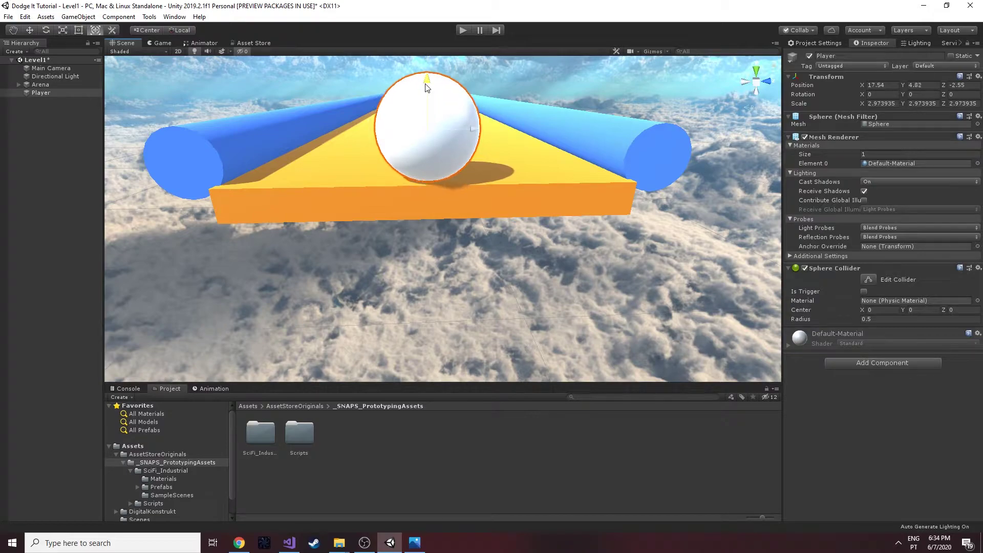
Shift the Player ball slightly along the track to about X 17.23 and save the scene
alt+drag(549, 142, 416, 266)
middle_drag(415, 266, 453, 225)
alt+drag(453, 225, 482, 220)
key(ctrl+s)
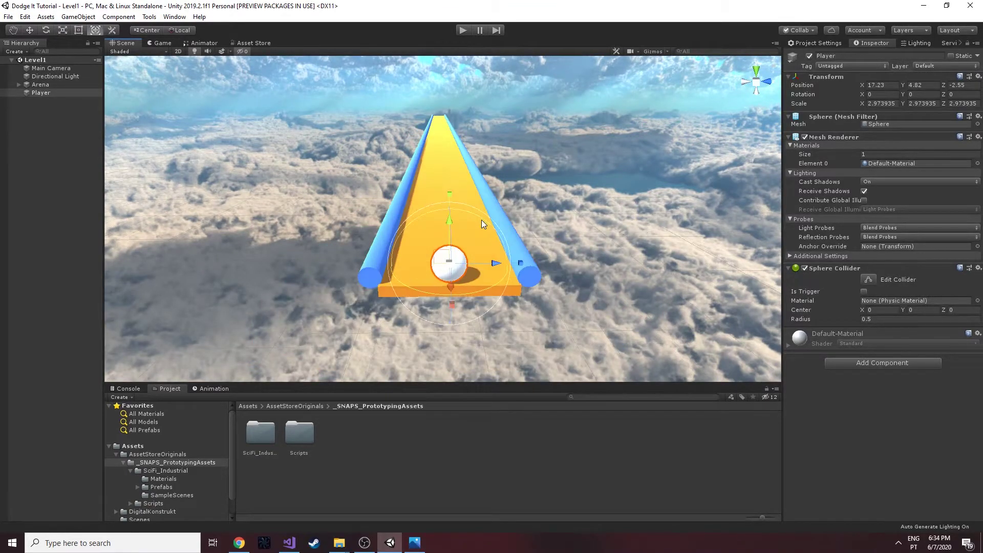
Shrink the Player ball to a uniform scale of about 2.22
click(566, 189)
middle_drag(550, 152, 542, 171)
right_drag(541, 171, 518, 229)
middle_drag(518, 228, 518, 224)
click(447, 155)
right_drag(463, 179, 470, 143)
middle_drag(481, 187, 482, 157)
alt+right_drag(483, 156, 486, 164)
click(436, 123)
drag(438, 129, 435, 128)
alt+right_drag(528, 110, 530, 111)
middle_drag(530, 110, 526, 123)
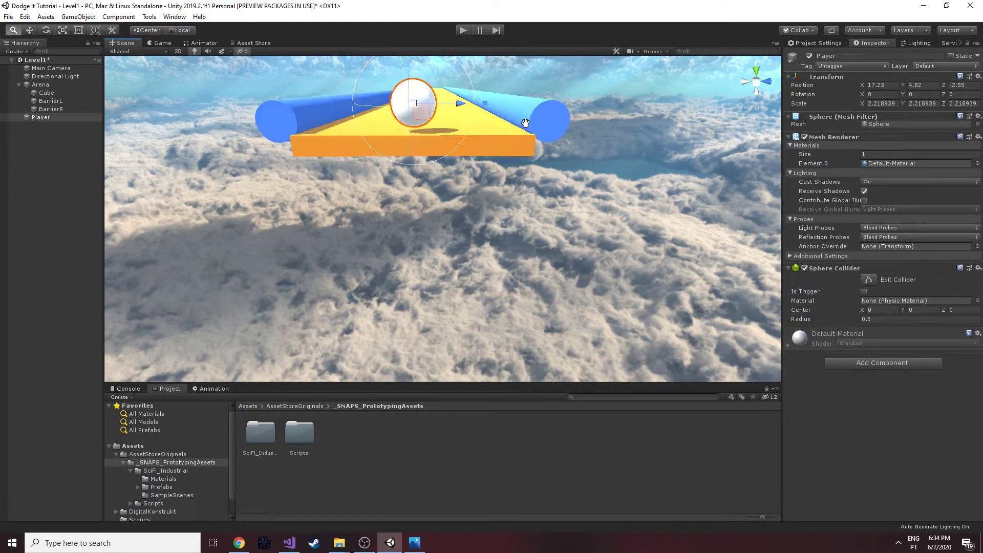
key(f)
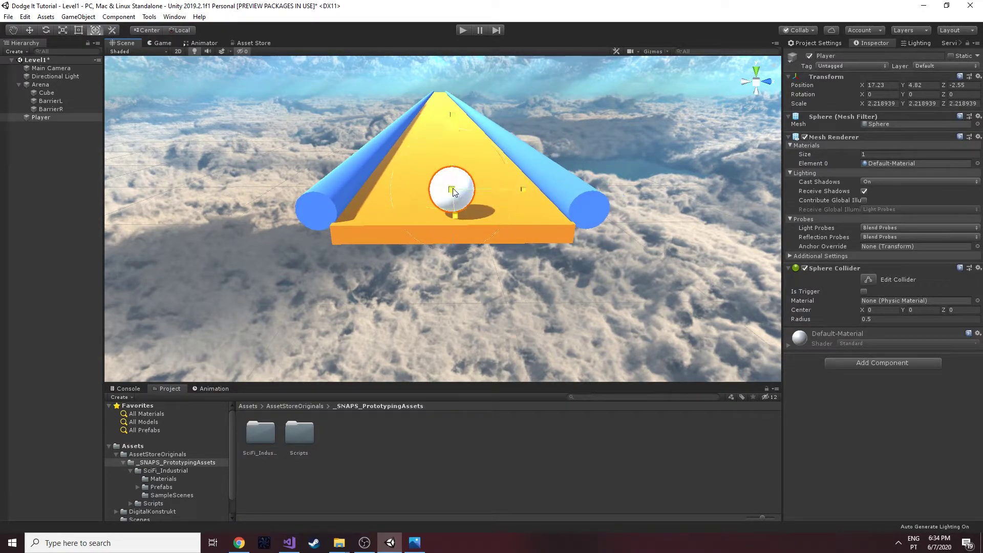
Shrink the Player ball slightly more, deselect it and check its size against the track
drag(453, 192, 448, 188)
click(608, 120)
middle_drag(607, 121, 600, 128)
right_drag(600, 129, 567, 174)
middle_drag(567, 174, 569, 168)
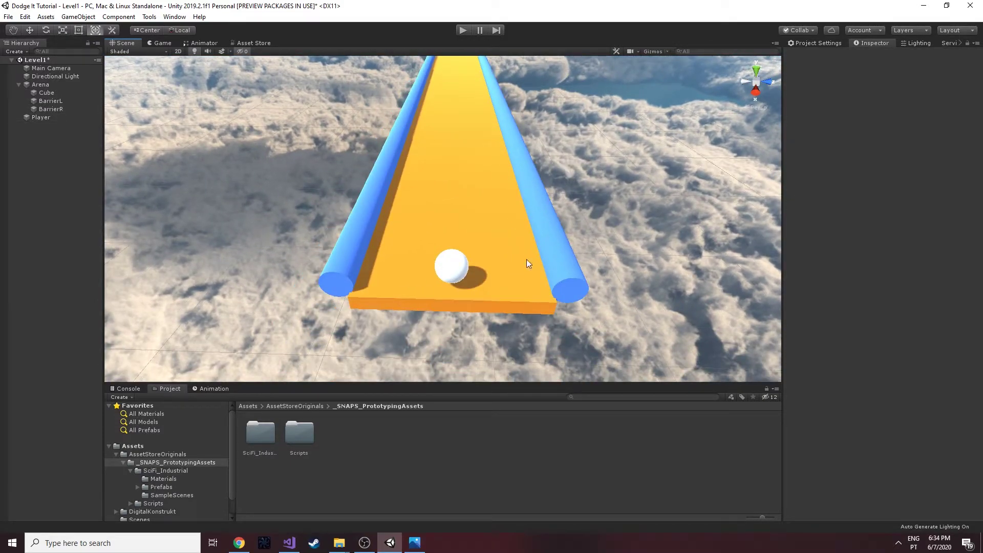
alt+right_drag(512, 205, 514, 221)
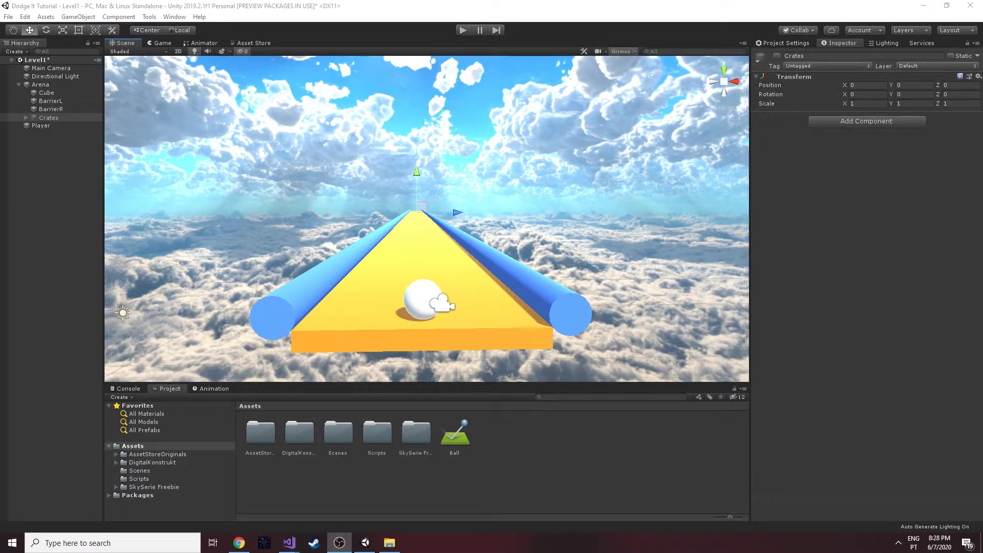
Open the Props prefabs folder of the SciFi_Industrial asset pack
right_drag(422, 147, 420, 186)
middle_drag(415, 160, 418, 204)
double_click(55, 118)
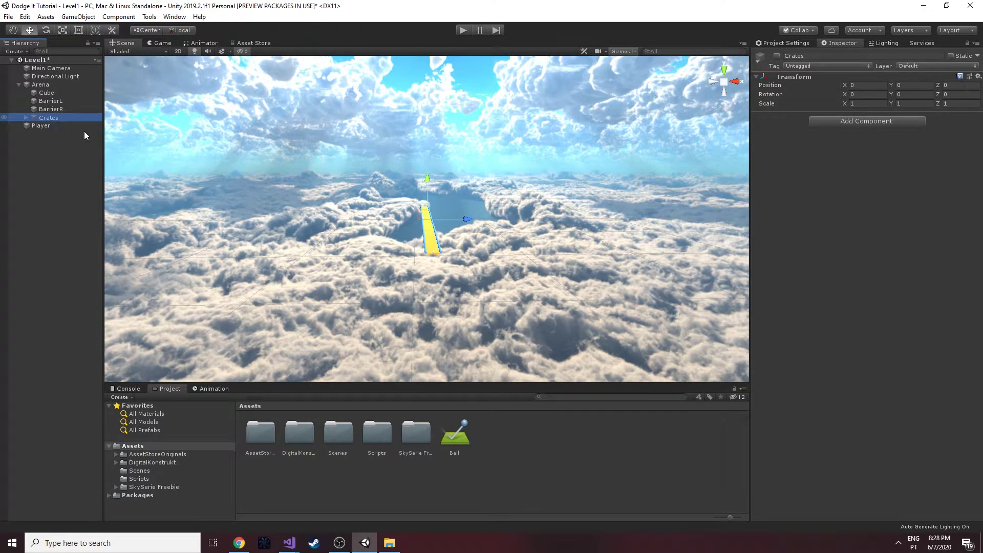
scroll(483, 245, up, 10)
middle_drag(425, 246, 400, 247)
right_drag(399, 248, 378, 280)
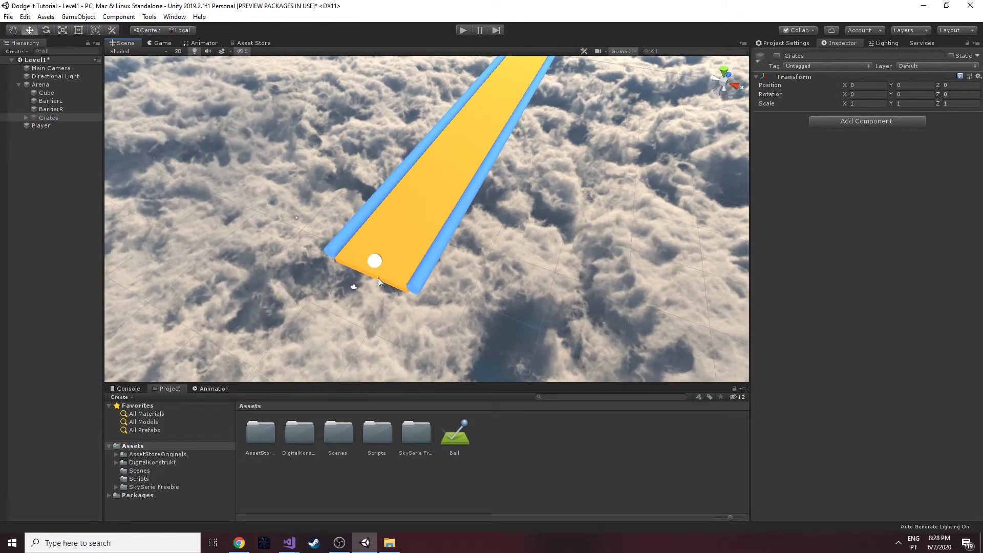
click(165, 454)
double_click(275, 437)
double_click(248, 436)
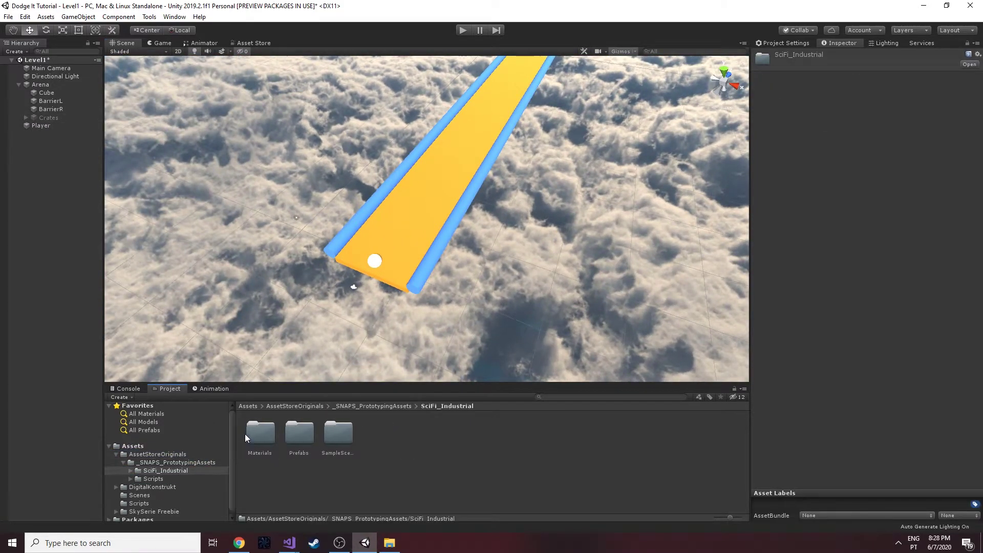
double_click(296, 434)
double_click(298, 434)
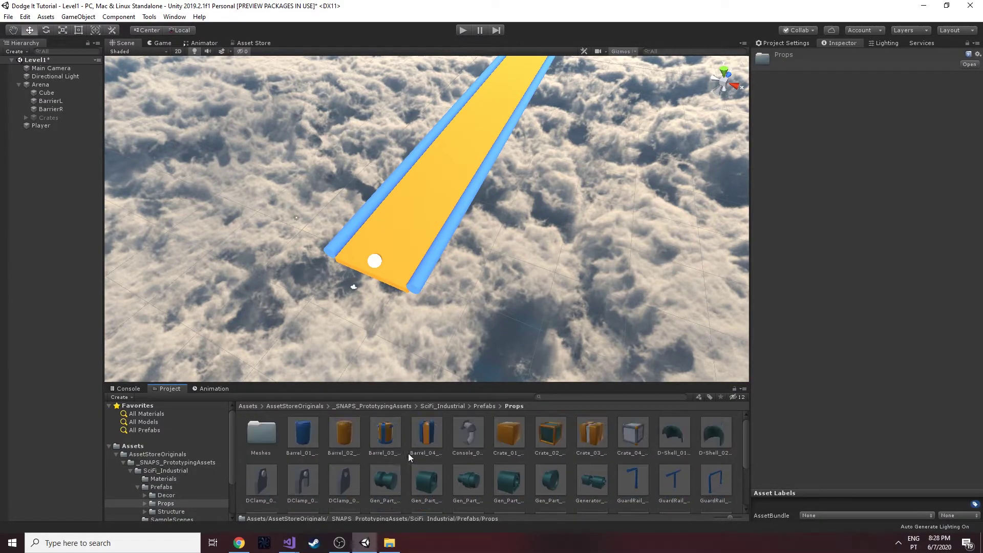
Place a Crate_02 prefab on the track ahead of the ball, scale it uniformly to about 3.24 and raise it to about Y 3.39
drag(572, 435, 410, 217)
key(f)
key(r)
drag(340, 203, 379, 93)
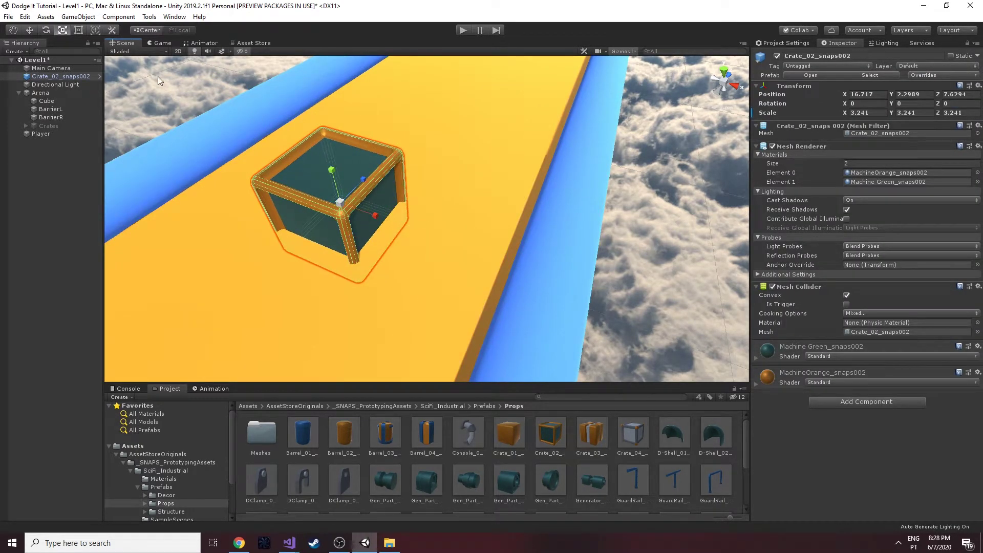
click(29, 30)
drag(336, 178, 332, 151)
scroll(367, 232, down, 5)
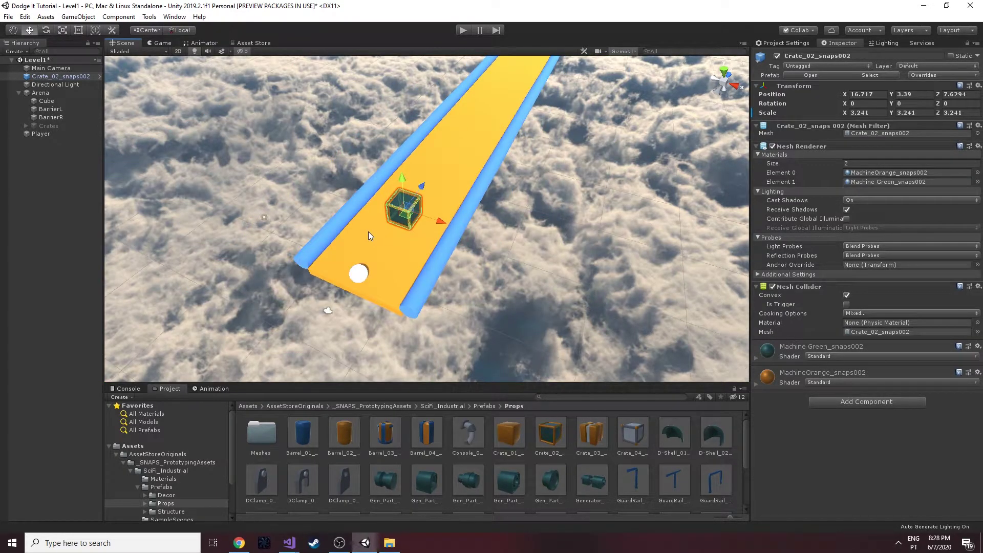
Move the sample crate farther along the track, then delete it
drag(421, 185, 527, 85)
right_drag(413, 260, 481, 258)
middle_drag(482, 258, 588, 169)
right_drag(589, 169, 589, 92)
middle_drag(589, 92, 533, 123)
key(Delete)
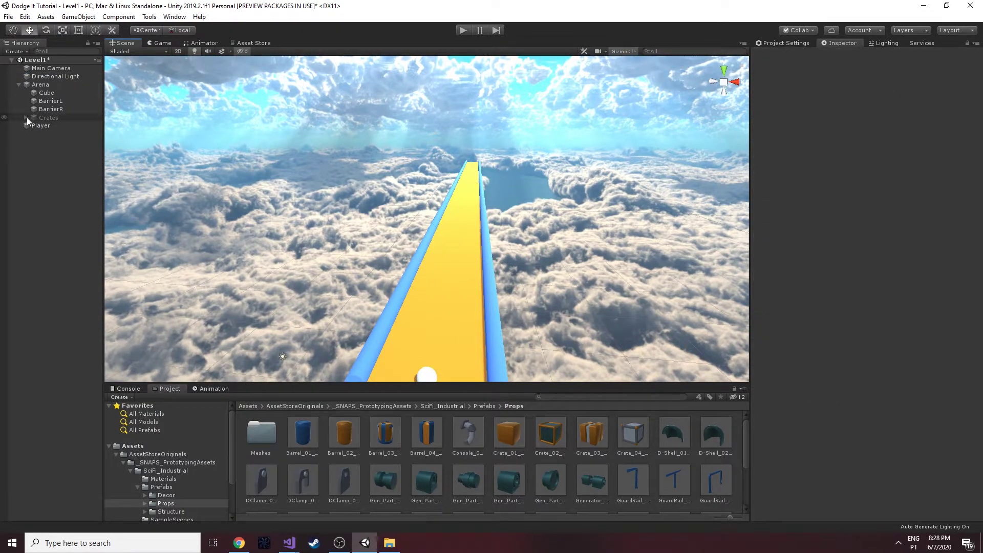
Activate the hidden Crates group inside the Arena object
click(39, 118)
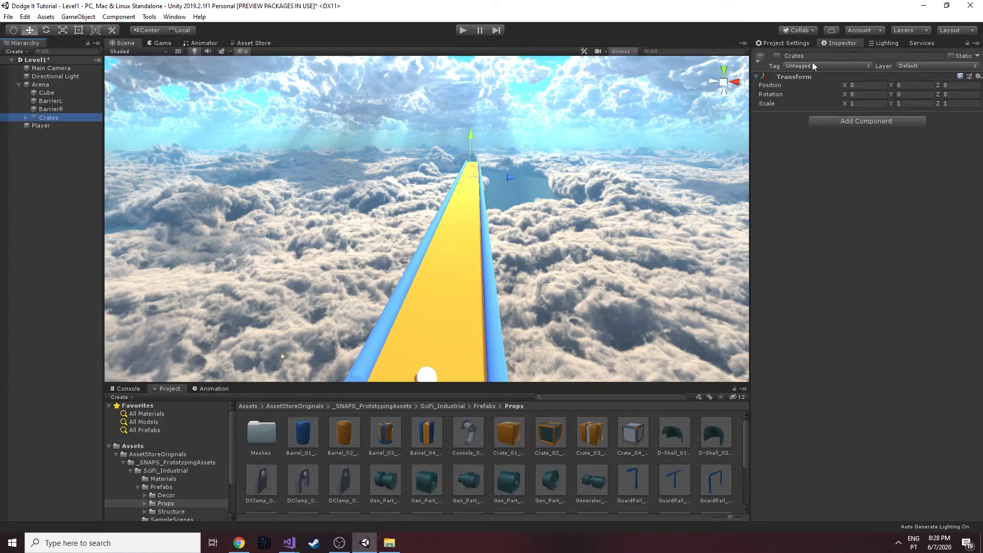
click(777, 57)
alt+drag(638, 143, 494, 242)
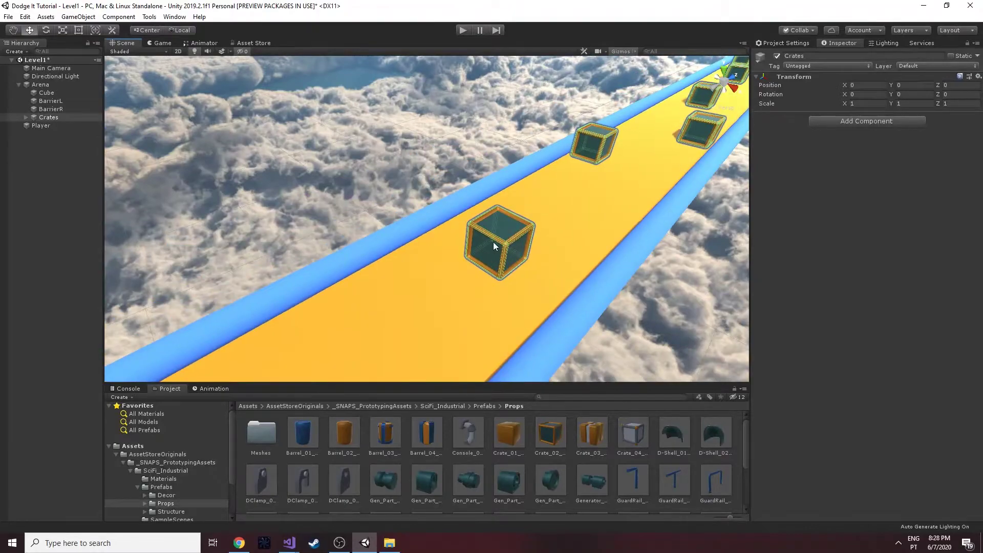
Inspect the first crate's components and examine how the crates are spread along the track
click(494, 235)
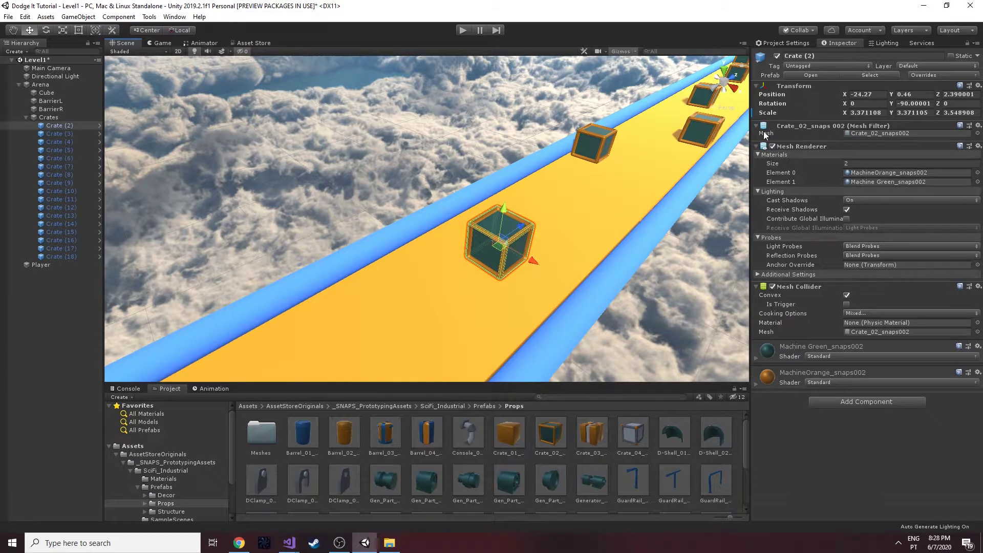
drag(751, 133, 763, 133)
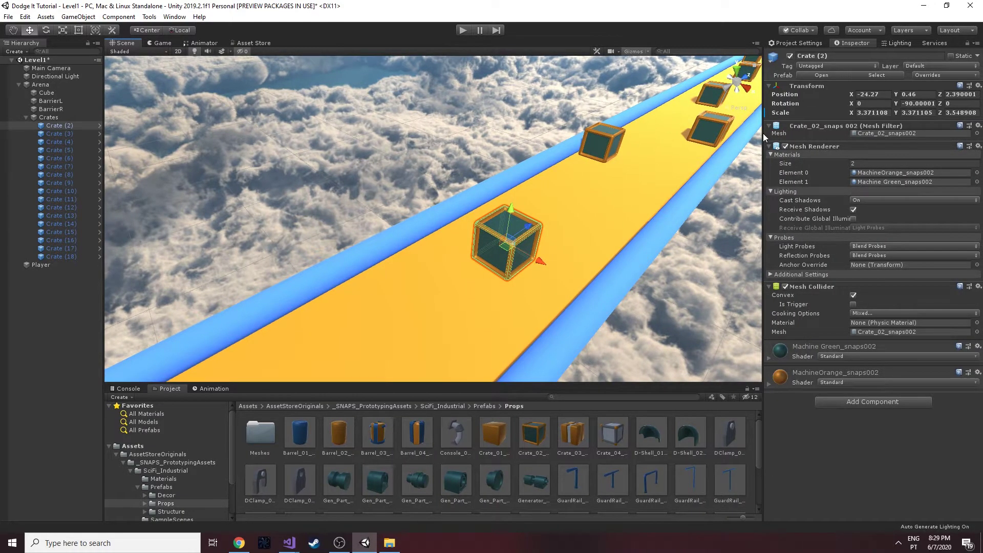
alt+right_drag(663, 177, 515, 231)
middle_drag(515, 231, 573, 205)
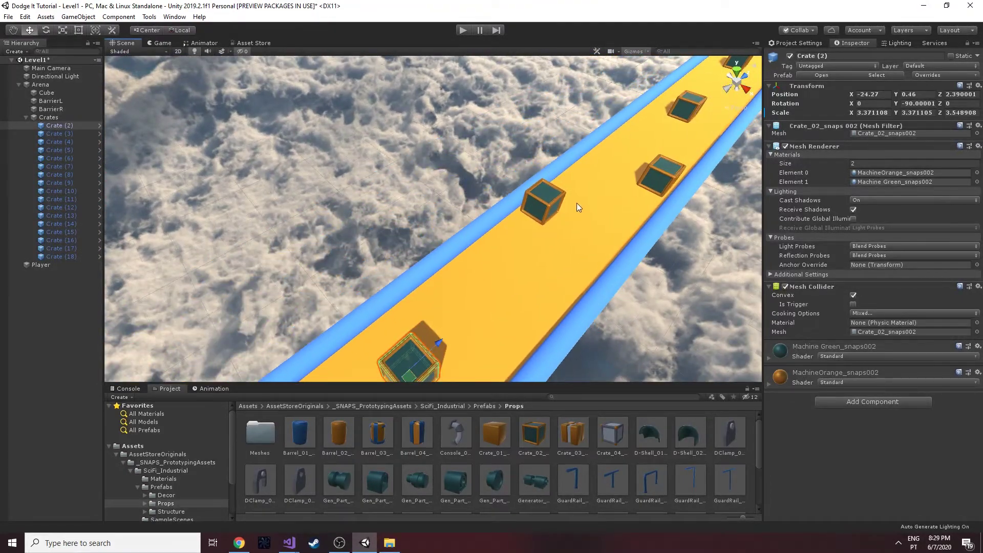
alt+drag(572, 205, 471, 233)
middle_drag(589, 220, 389, 246)
alt+drag(539, 213, 597, 195)
alt+drag(610, 162, 516, 161)
alt+drag(410, 195, 543, 271)
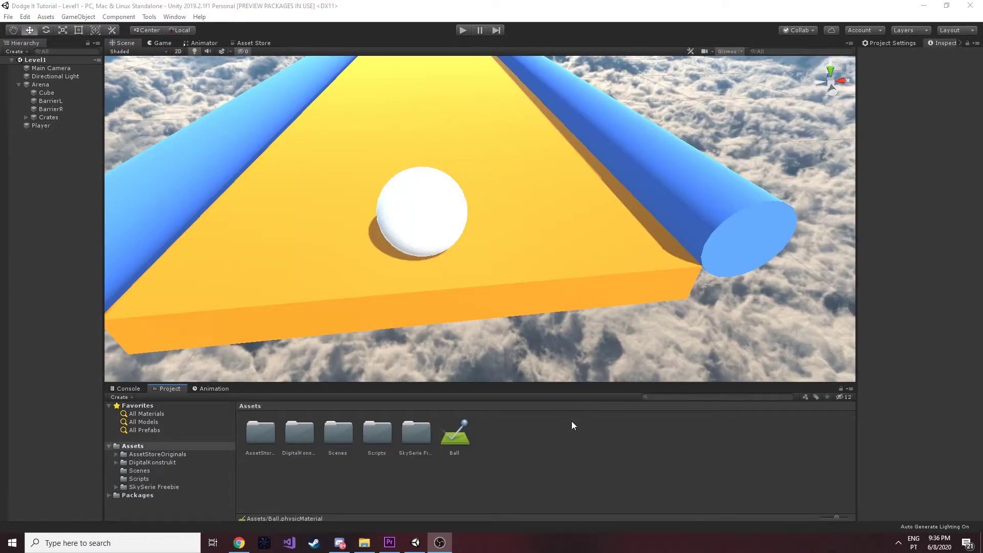
Create a physic material named ghfhgf in the Assets folder
right_click(486, 445)
mouse_move(568, 205)
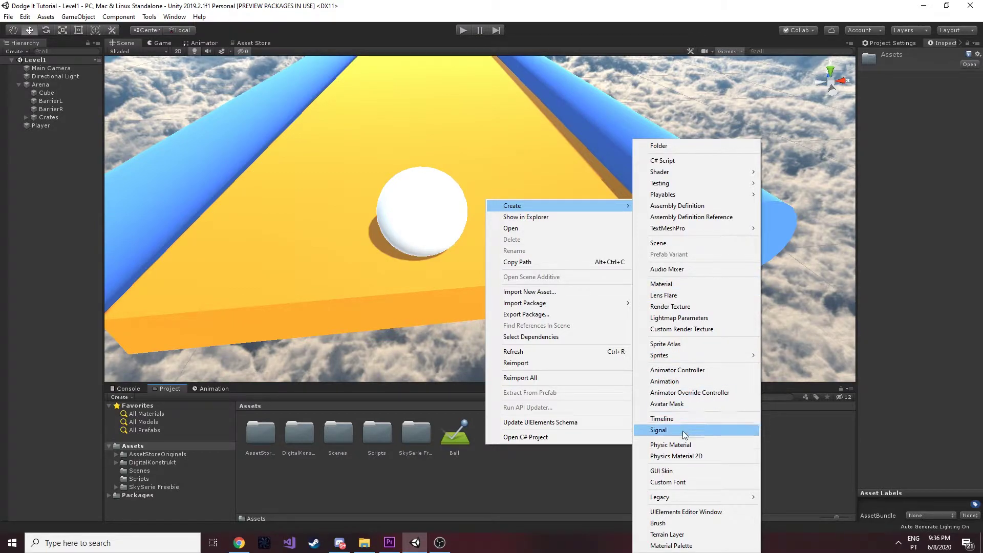
click(670, 444)
text(ghfhgf)
key(Return)
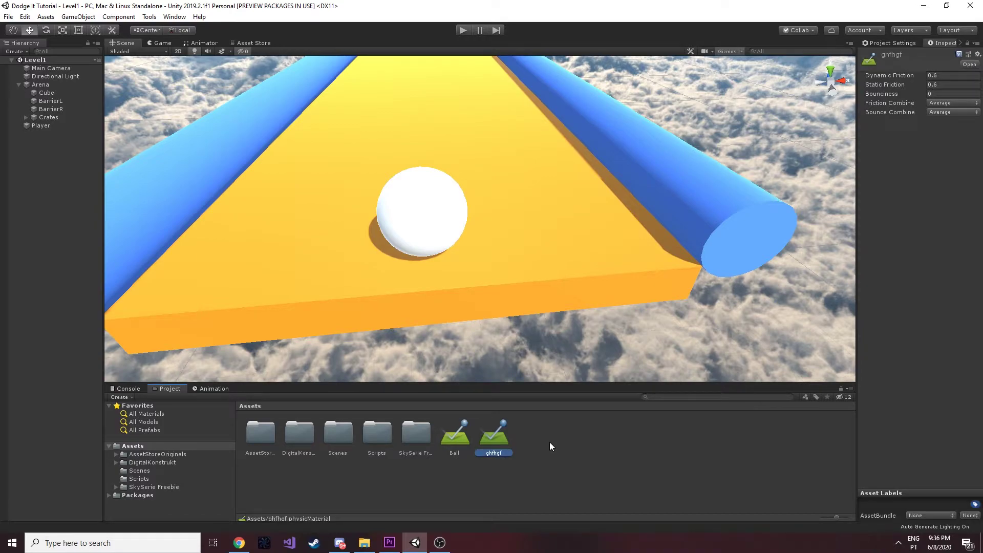
Check the Ball physic material's friction and bounciness settings, and delete the ghfhgf physic material
click(462, 440)
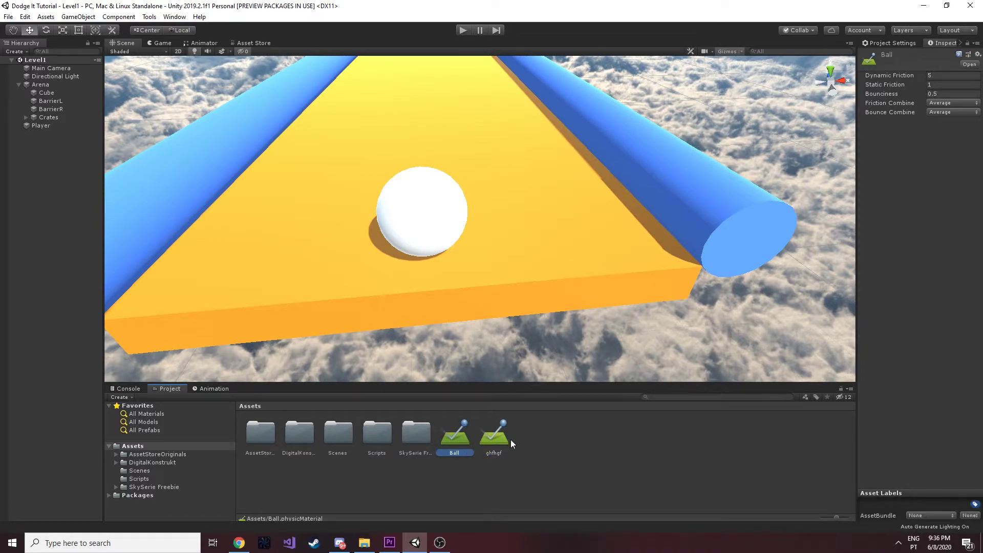
click(497, 439)
key(Delete)
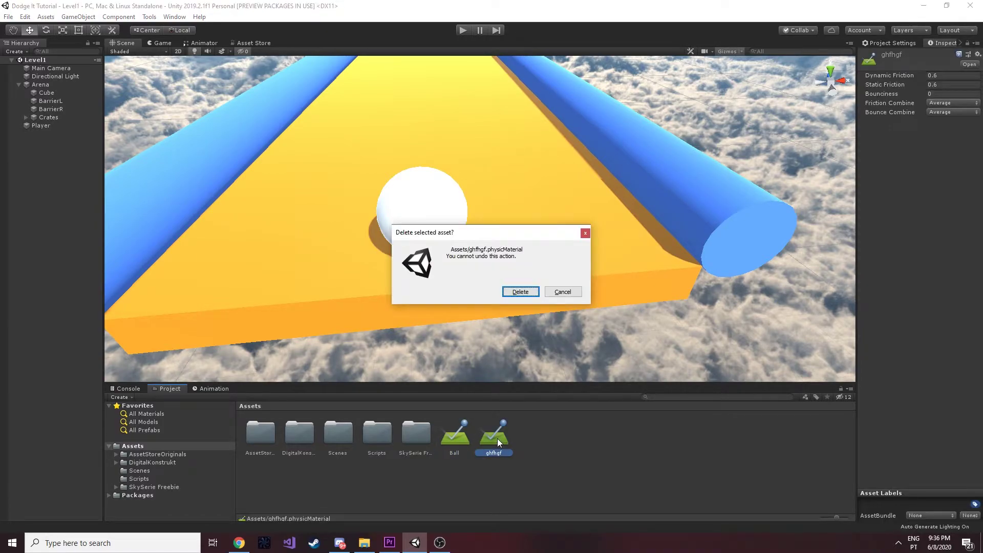
click(520, 292)
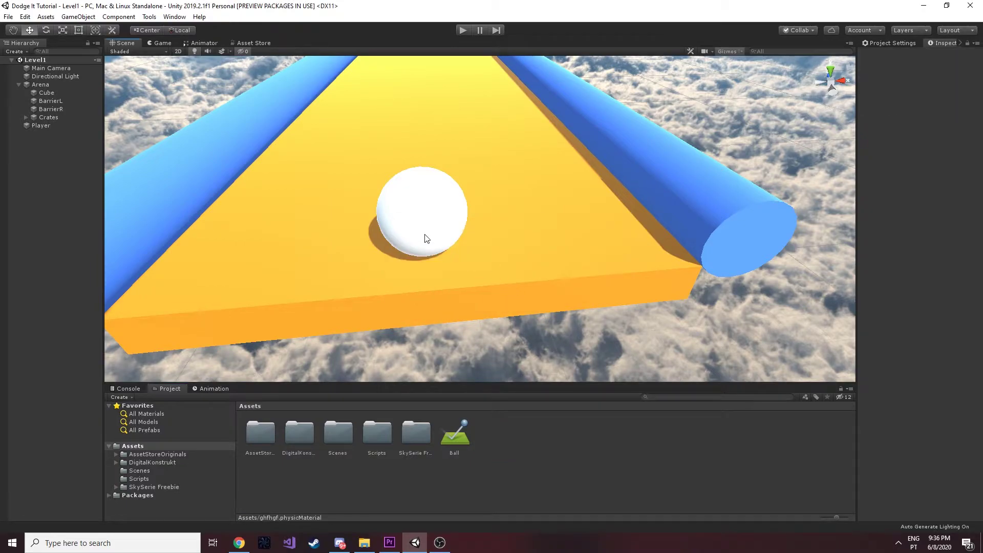
Assign the Ball physic material to the Player's Sphere Collider
click(428, 208)
click(927, 302)
drag(454, 439, 938, 303)
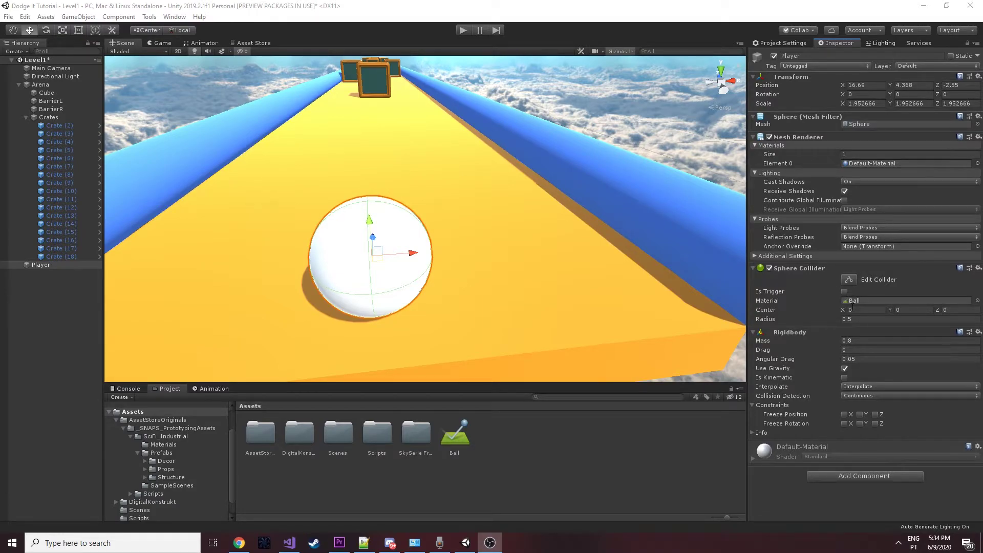
Review the friction and bounciness values of the Ball physic material
click(464, 436)
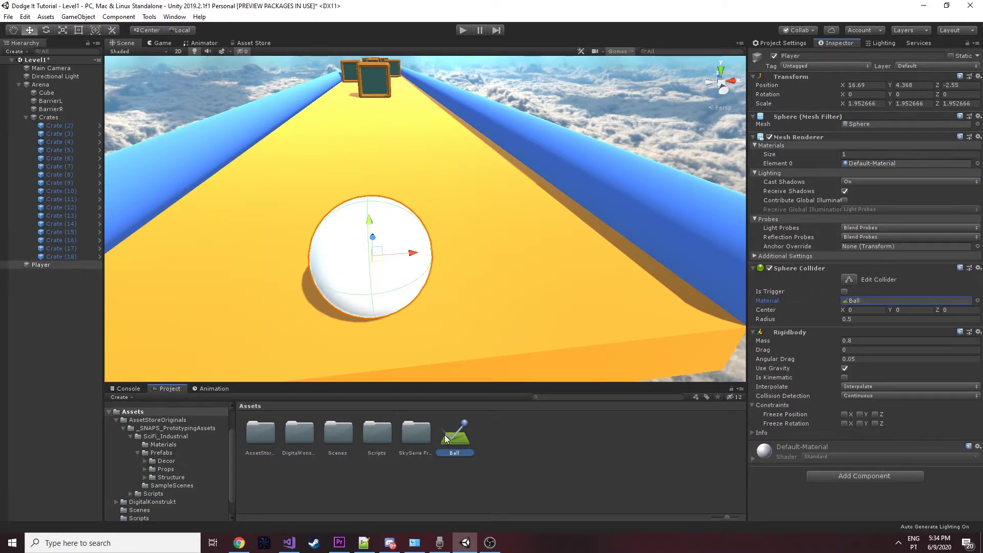
click(816, 76)
click(818, 85)
click(788, 90)
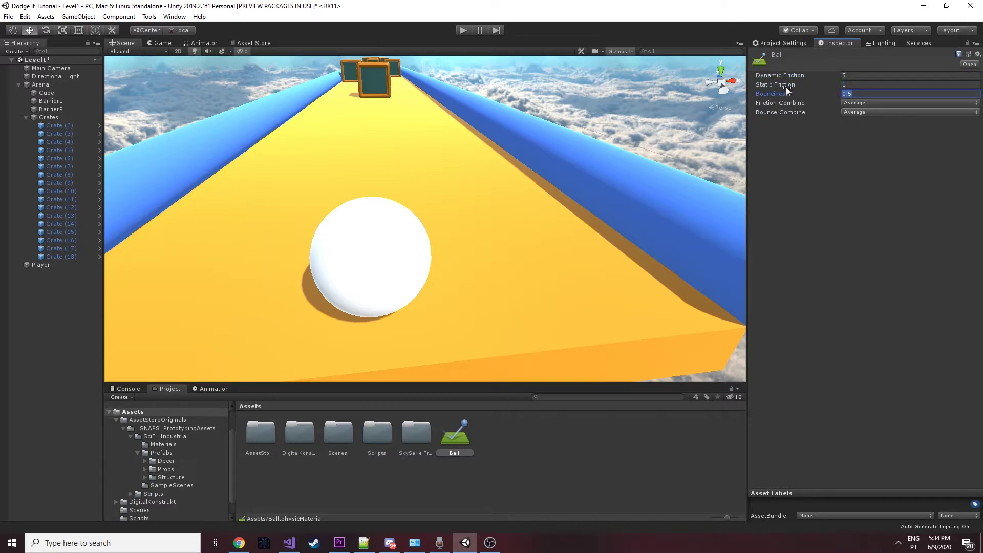
Freeze the Player's rotation on the X, Y and Z axes and add a new script named BallMovement to it
click(371, 282)
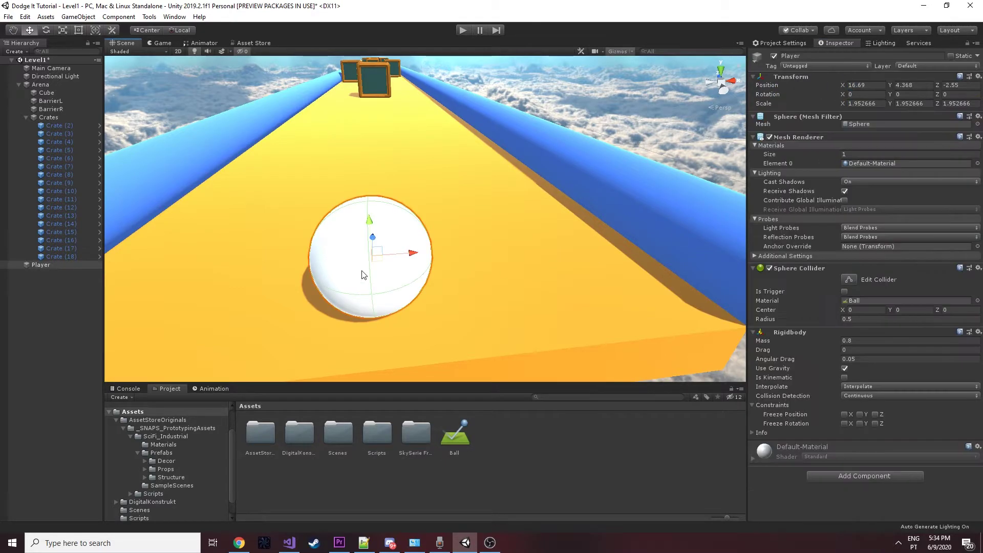
click(844, 424)
click(869, 474)
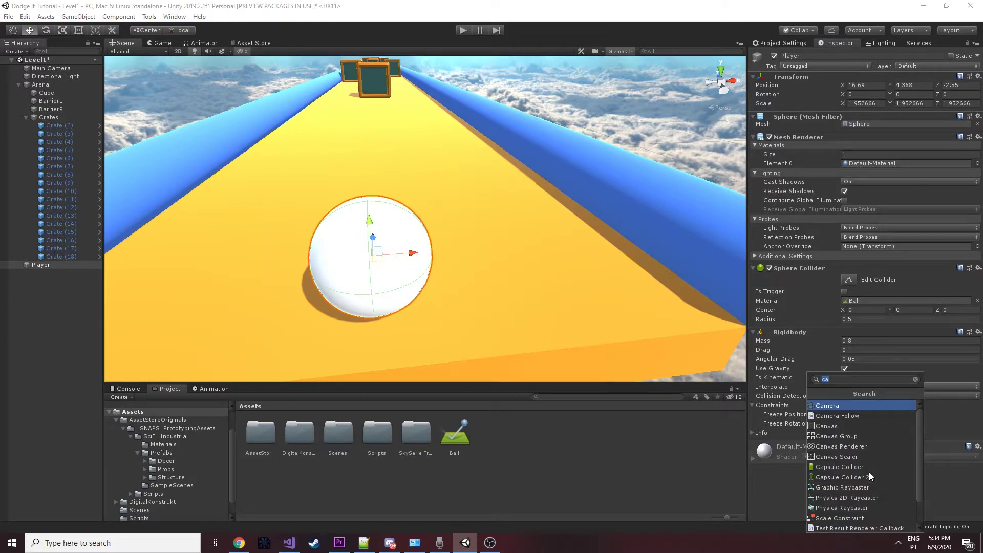
text(new)
key(Return)
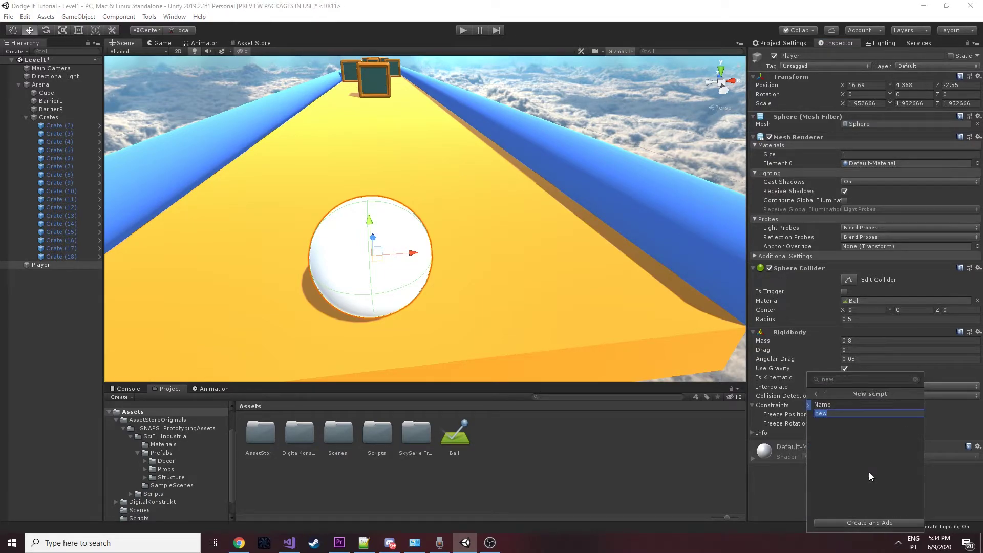
text(BallM)
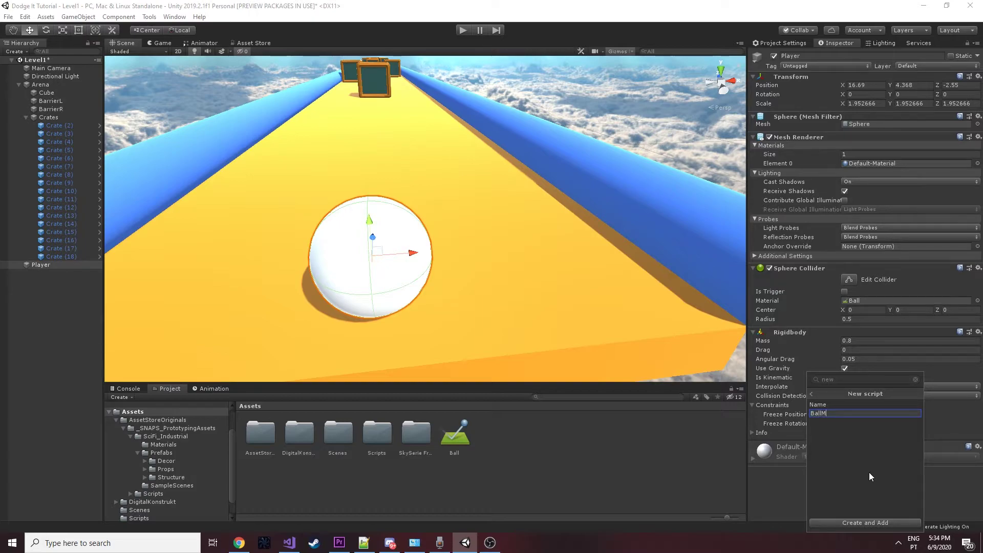
text(ovement)
click(873, 521)
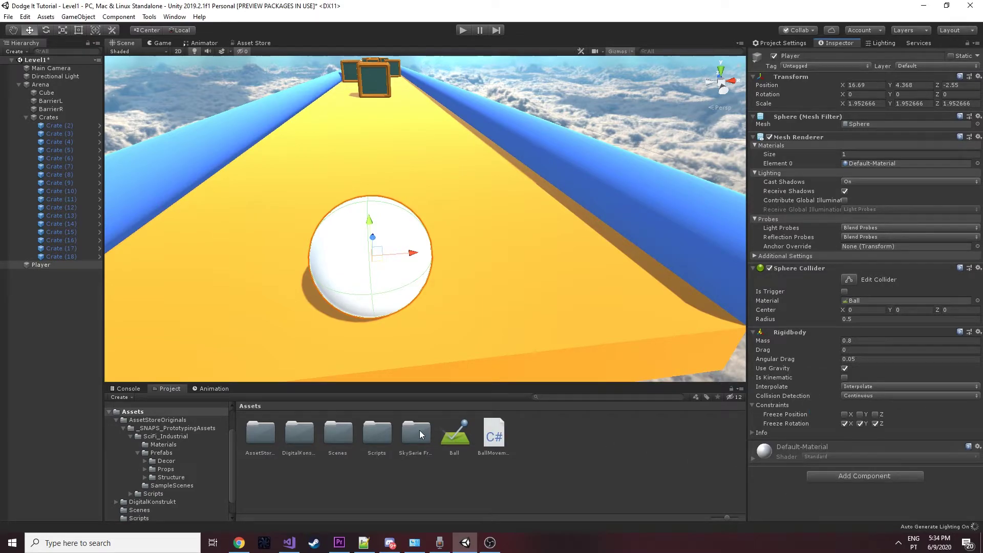
Move the BallMovement script into the Scripts folder and open it in Visual Studio
drag(497, 434, 377, 434)
double_click(382, 436)
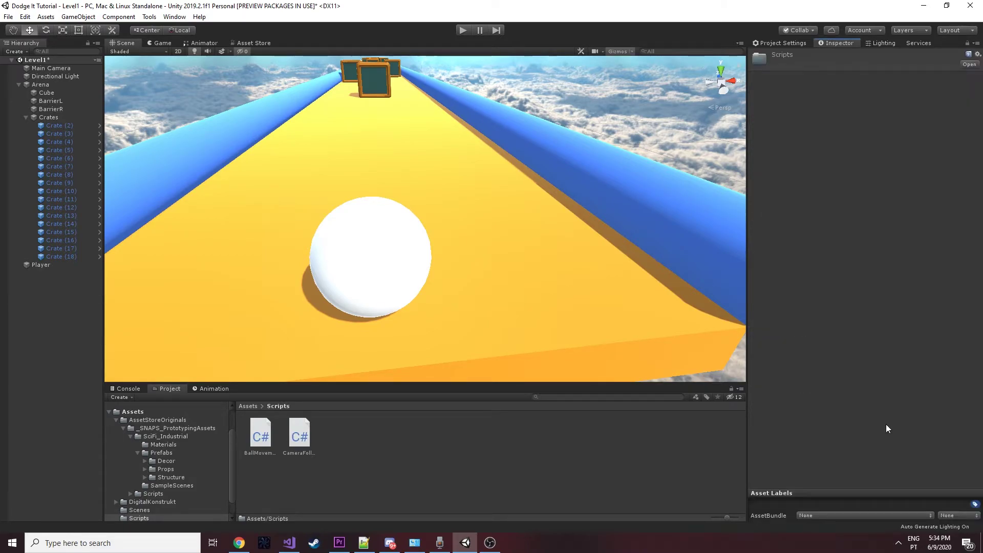
drag(748, 343, 805, 346)
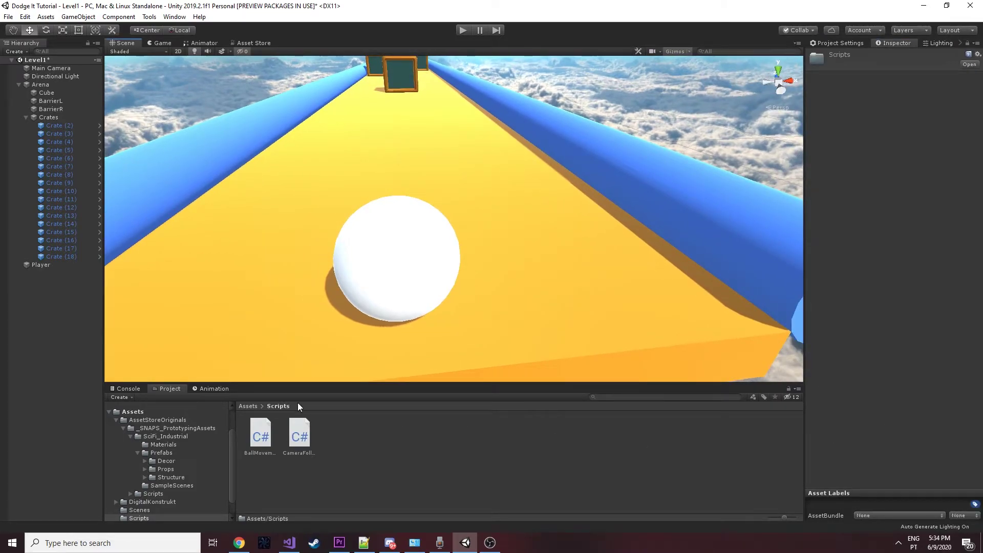
click(292, 425)
double_click(261, 435)
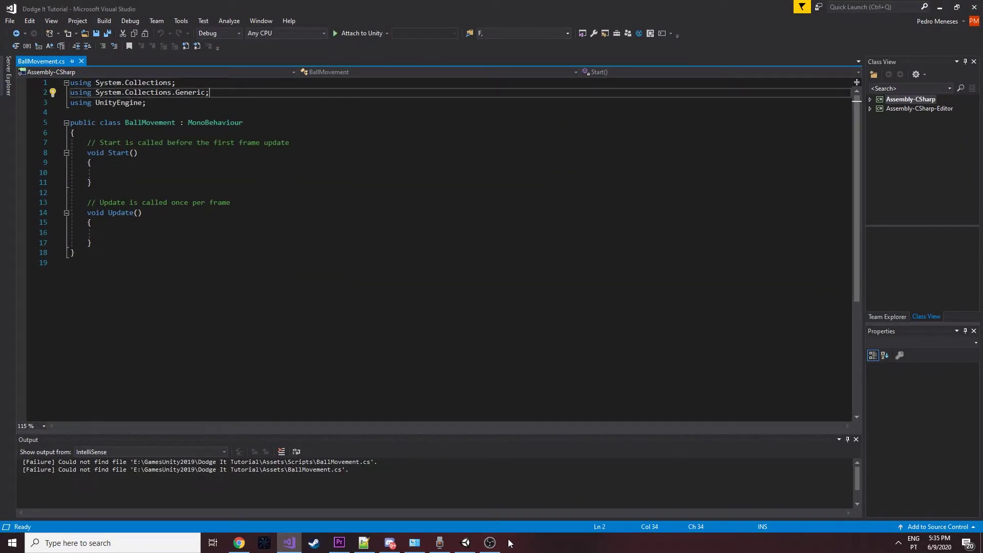
Declare a public Rigidbody variable named player at the start of the BallMovement class
click(373, 544)
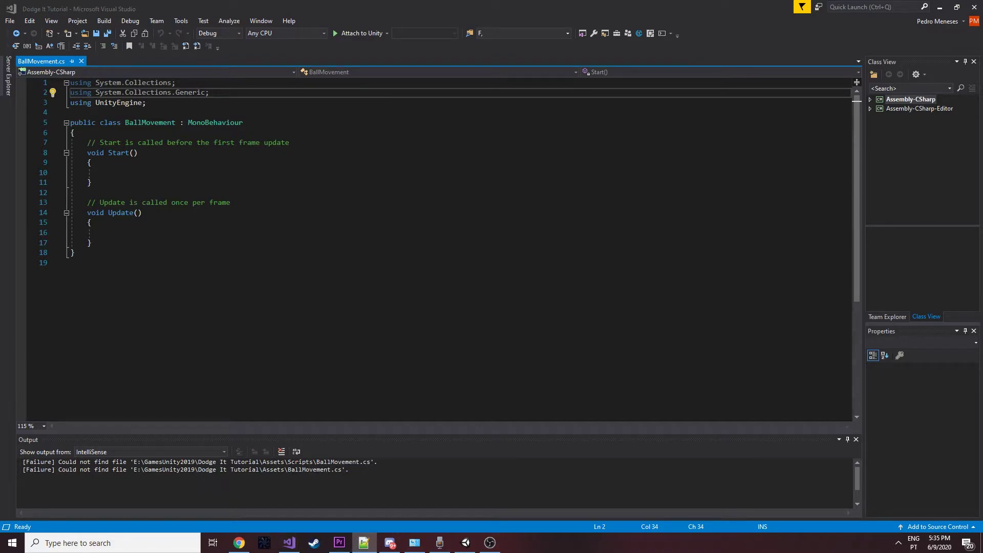
text(public )
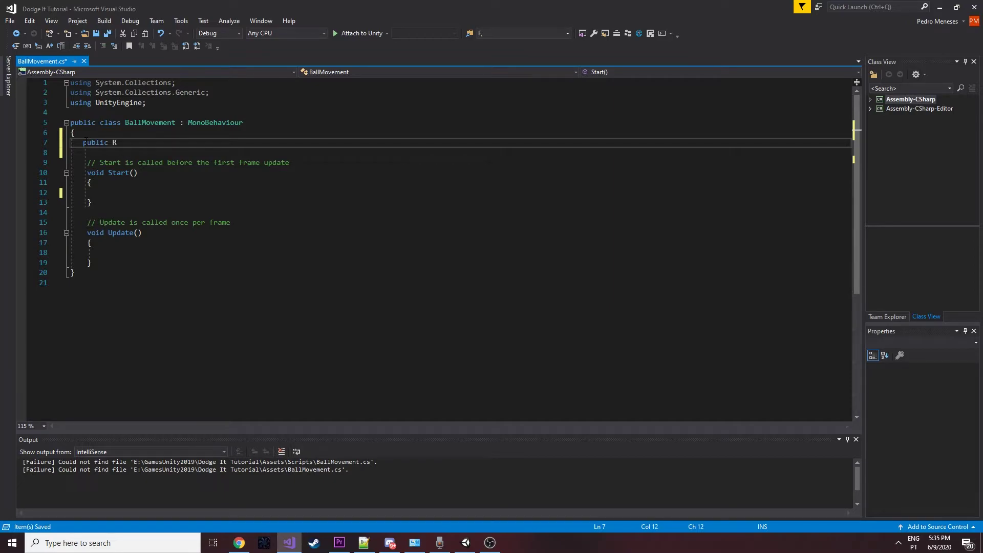
text(Rigidbody)
text( player;)
Add an empty void Velocity() method below Update() and save the script
text(ity)
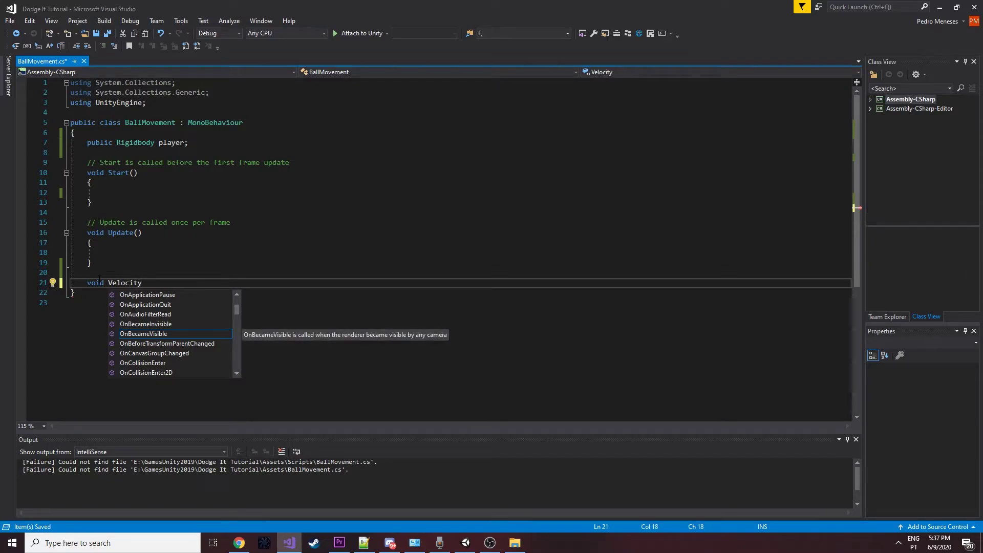
text(() {)
key(Return)
key(Return)
key(Return)
key(Up)
key(ctrl+s)
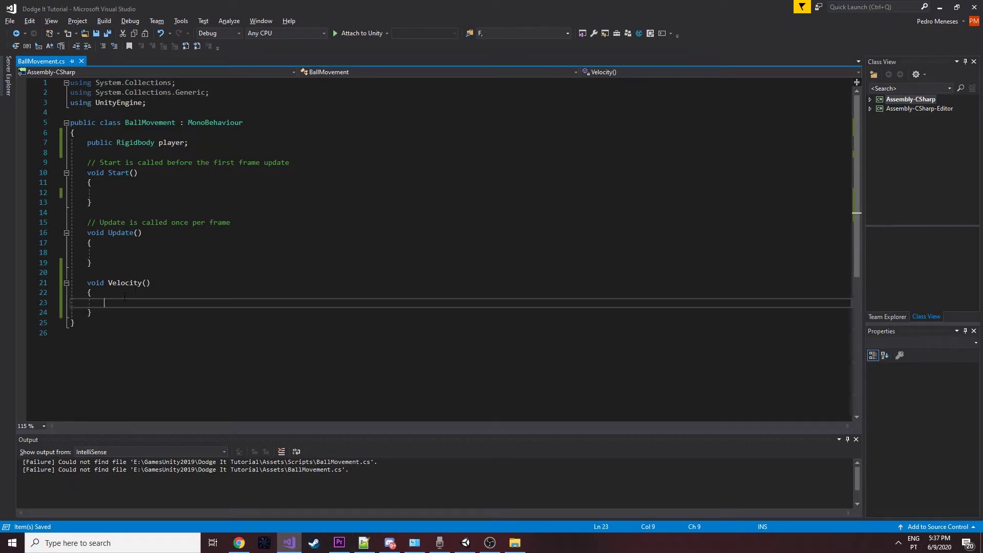
Add an if block inside Velocity() that checks player != null
click(364, 543)
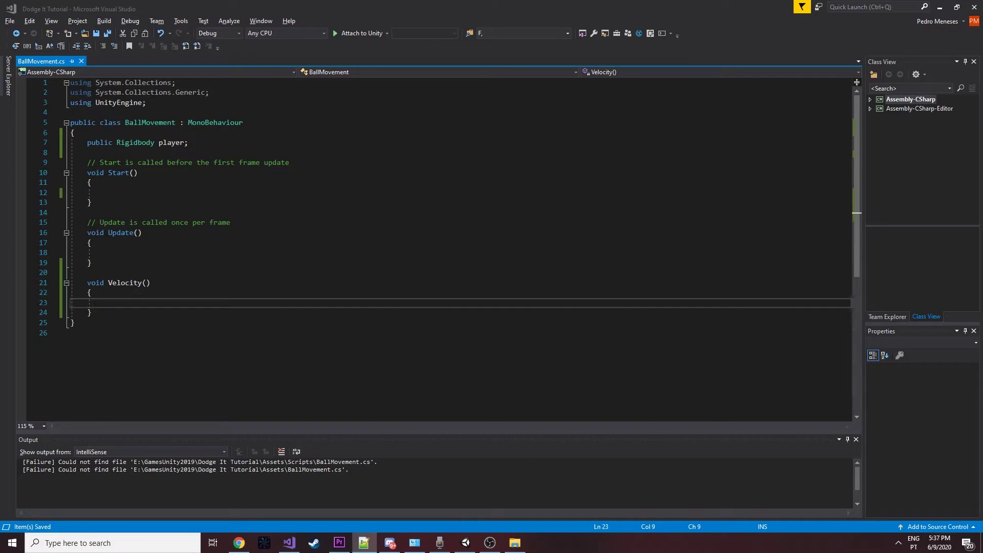
click(122, 301)
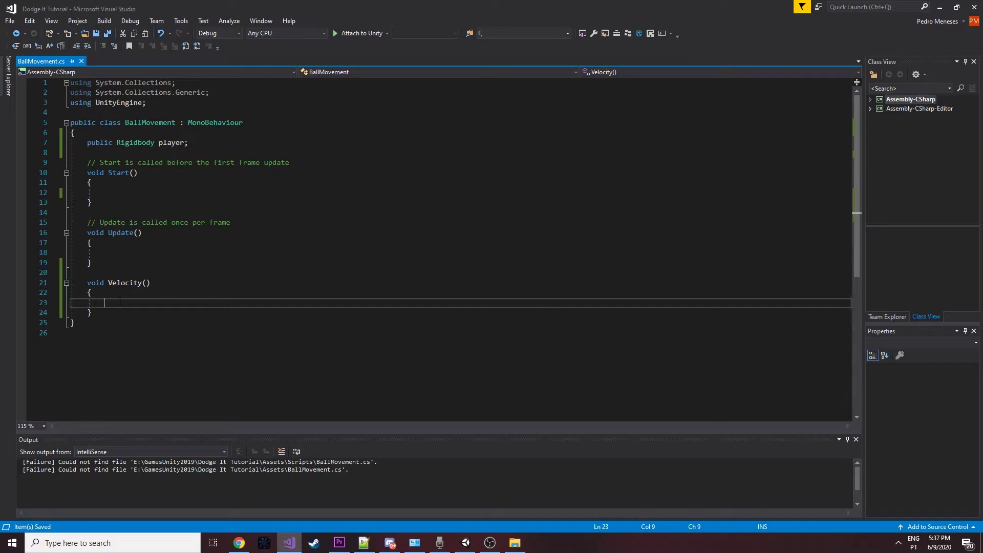
text(if(player != null)[)
key(BackSpace)
text({)
key(Return)
key(Return)
Inside the if block, assign player.velocity = new Vector3(player.velocity.x, player.velocity.y, speed);
text(player)
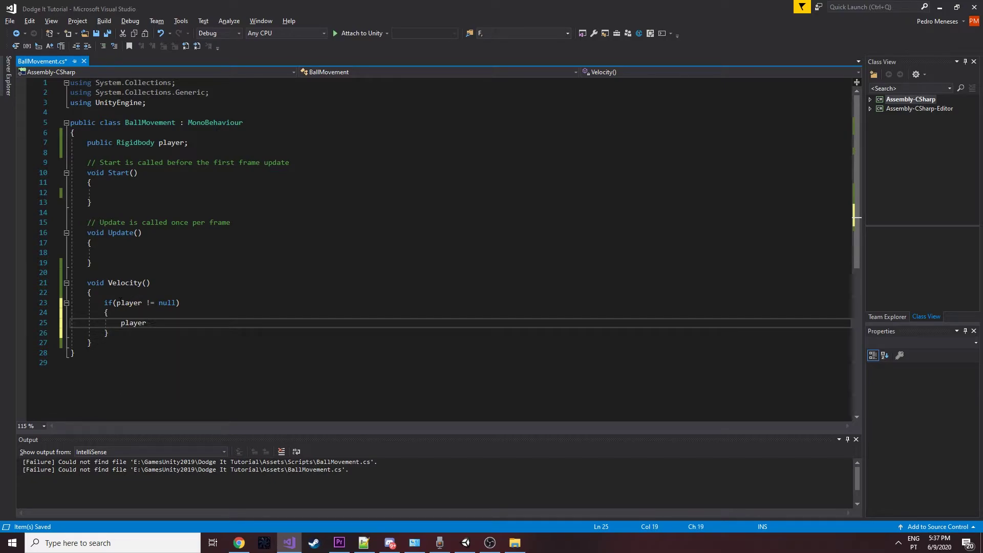
text(.velocity = new v)
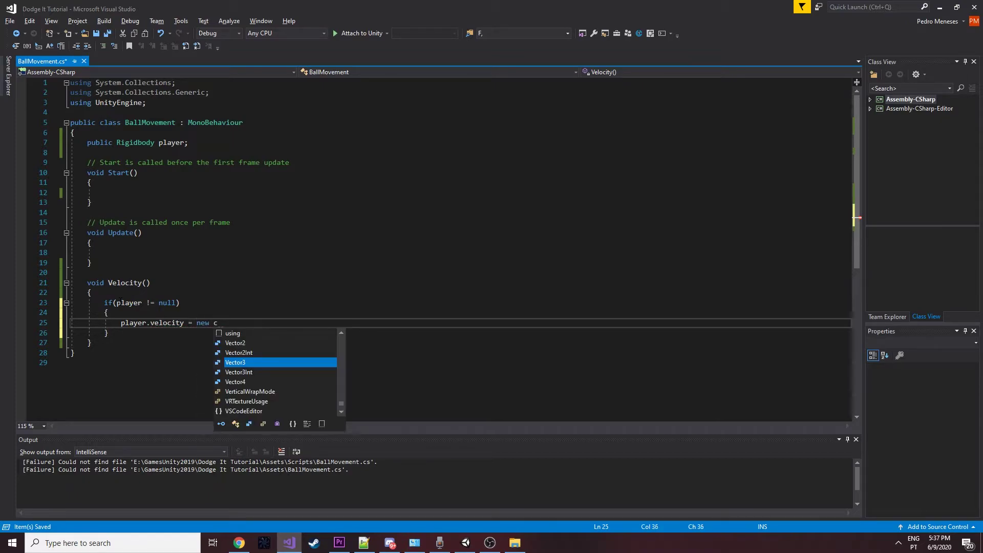
key(Tab)
text((player)
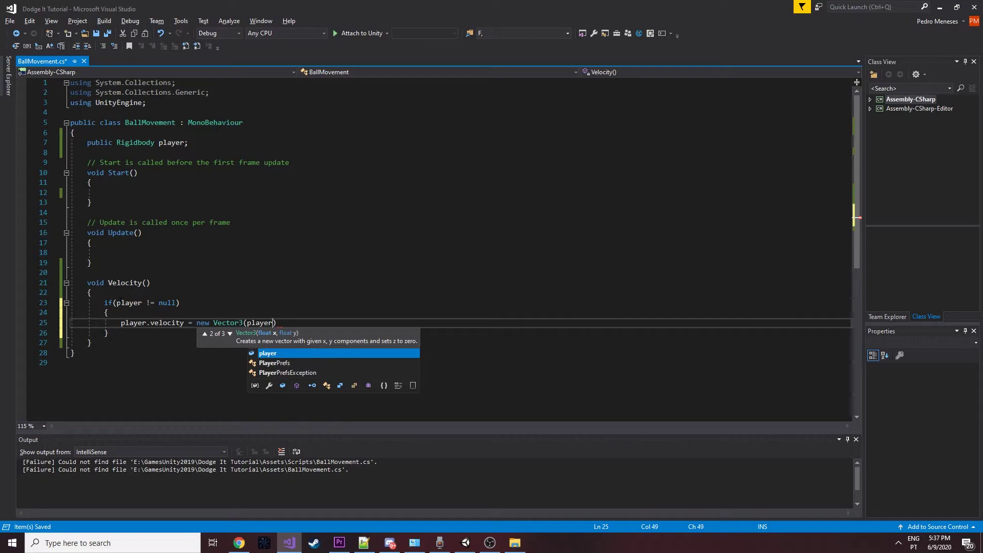
text(.velocity.)
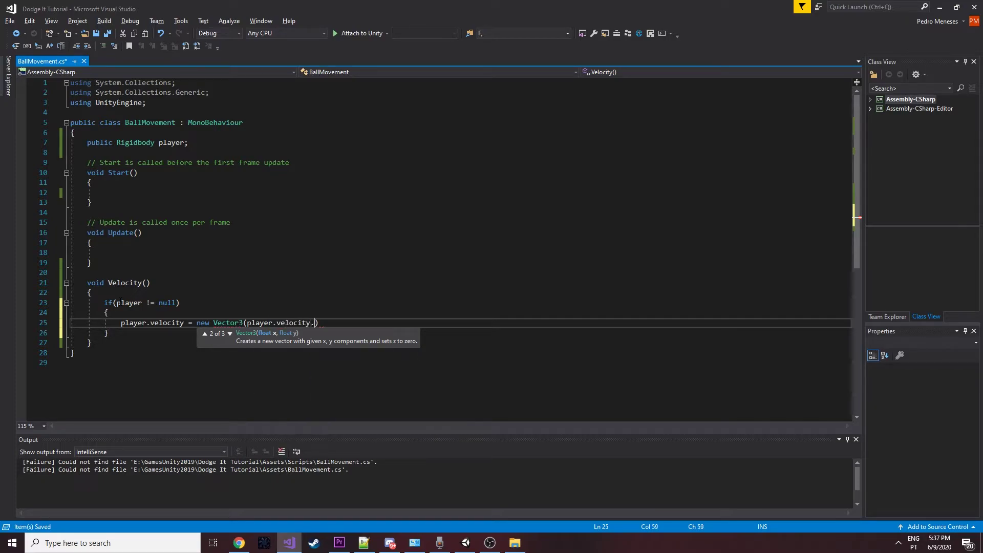
text(x, player.velocity.)
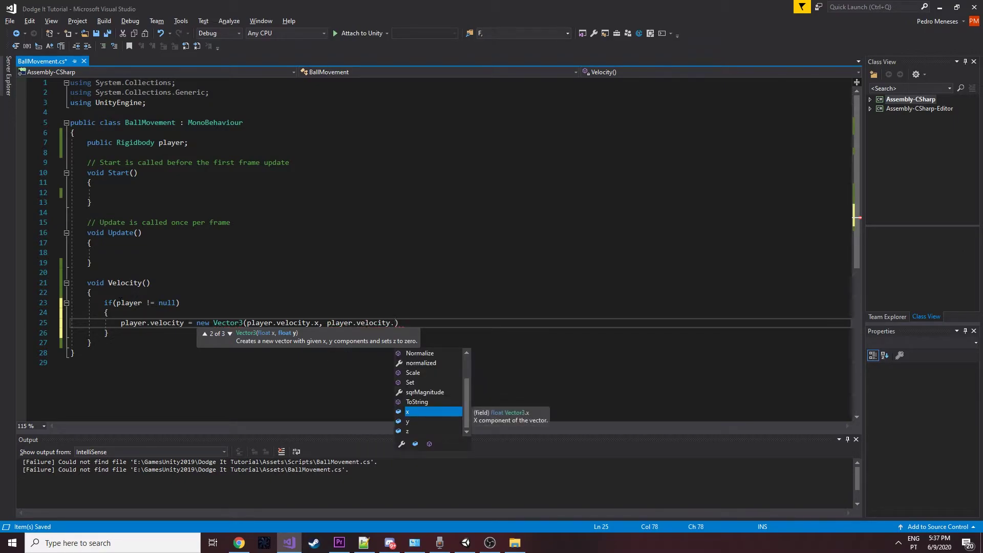
text(y)
text(, speed))
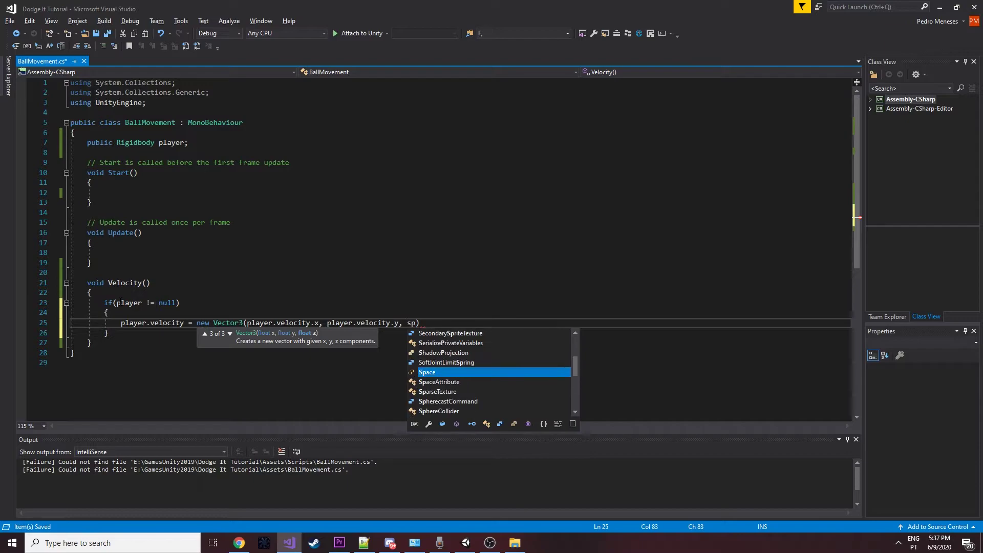
text(;)
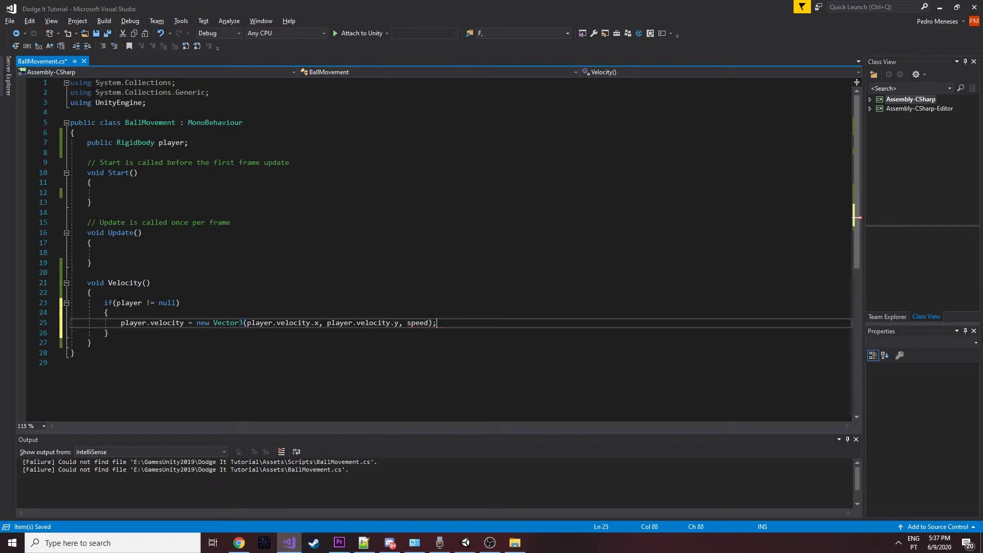
Declare a public int variable named speed below the player variable
click(128, 154)
key(Return)
text(pu)
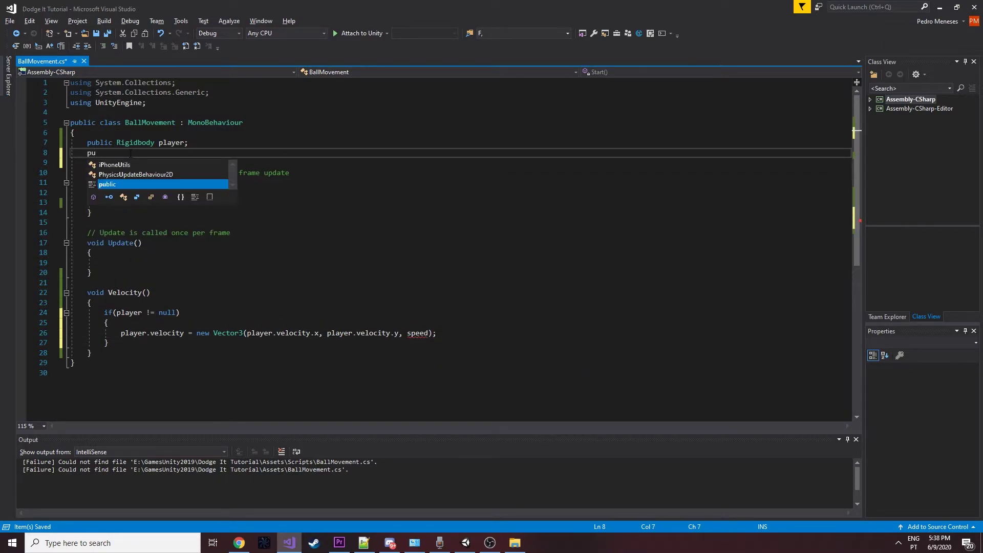
text(blic speed)
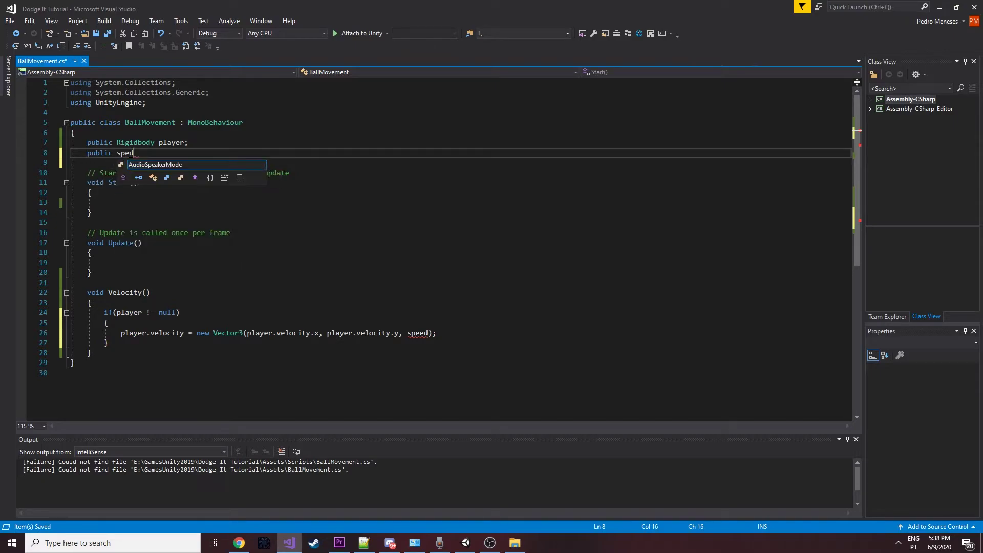
key(Left)
key(Left)
key(Left)
text(int)
click(147, 153)
key(End)
text(;)
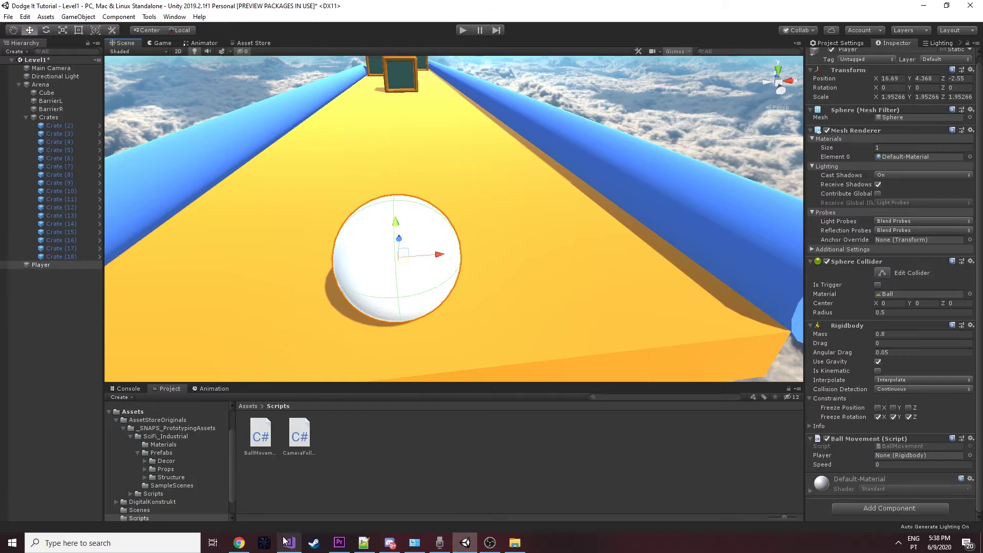
Set the Ball Movement script's speed to 10 and assign the Player's Rigidbody as its player reference
click(883, 464)
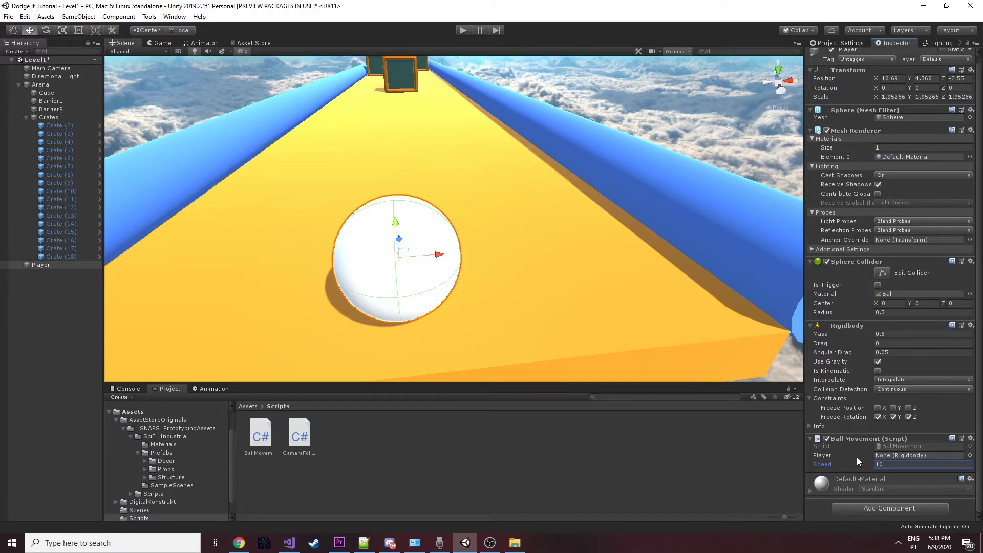
key(ctrl+s)
click(27, 117)
click(894, 464)
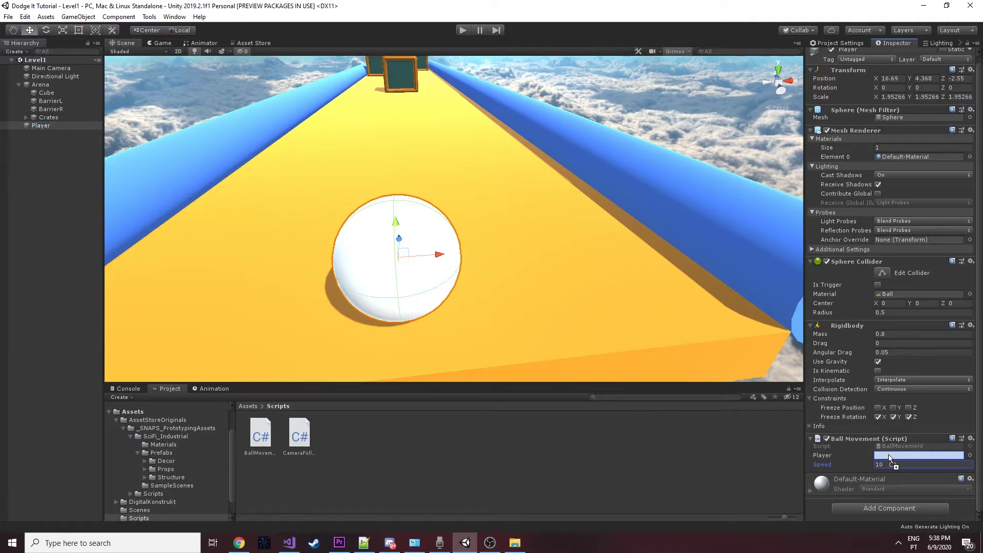
drag(895, 463, 917, 455)
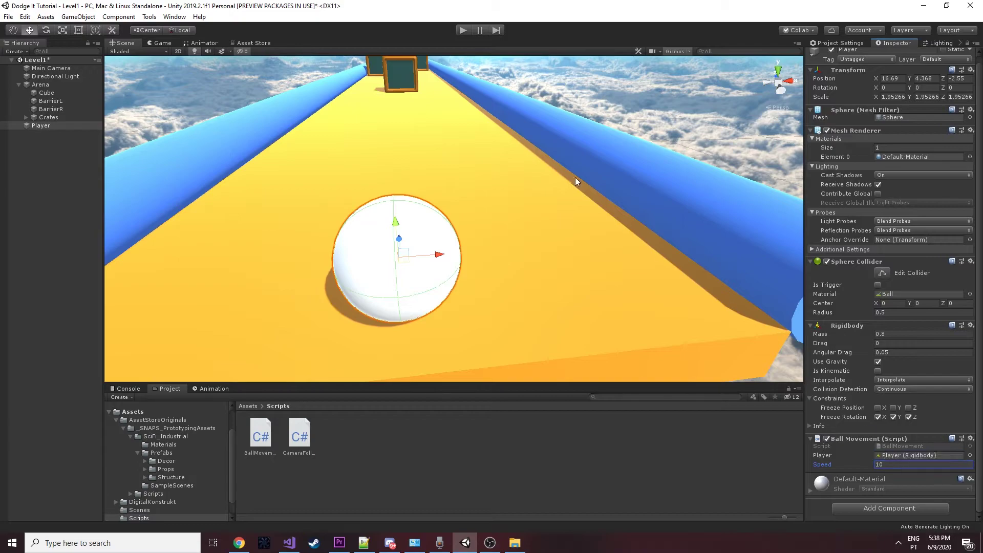
Run the game briefly to check whether the ball moves, and stop it
click(460, 32)
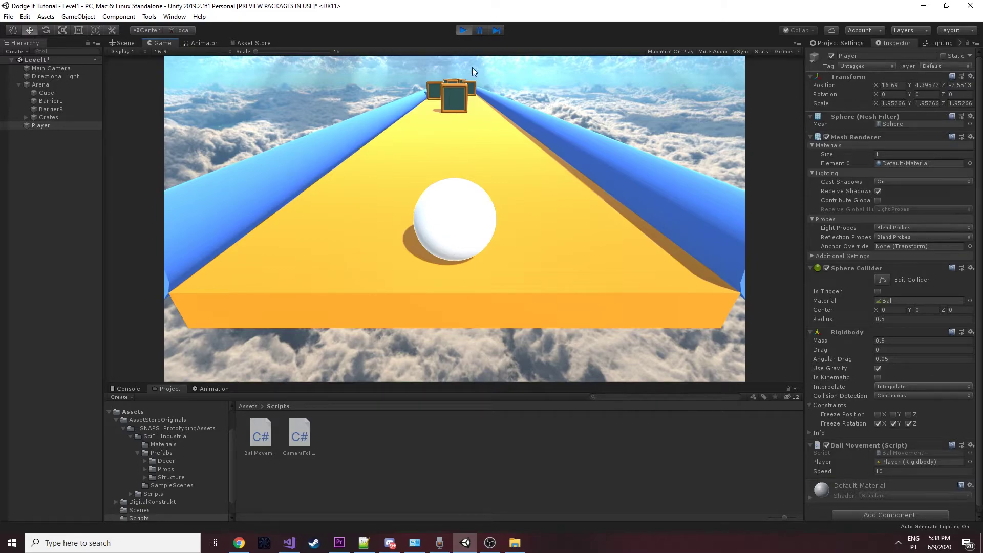
click(464, 31)
Call Velocity(); inside the Update() method of the BallMovement script and save the script
mouse_move(289, 544)
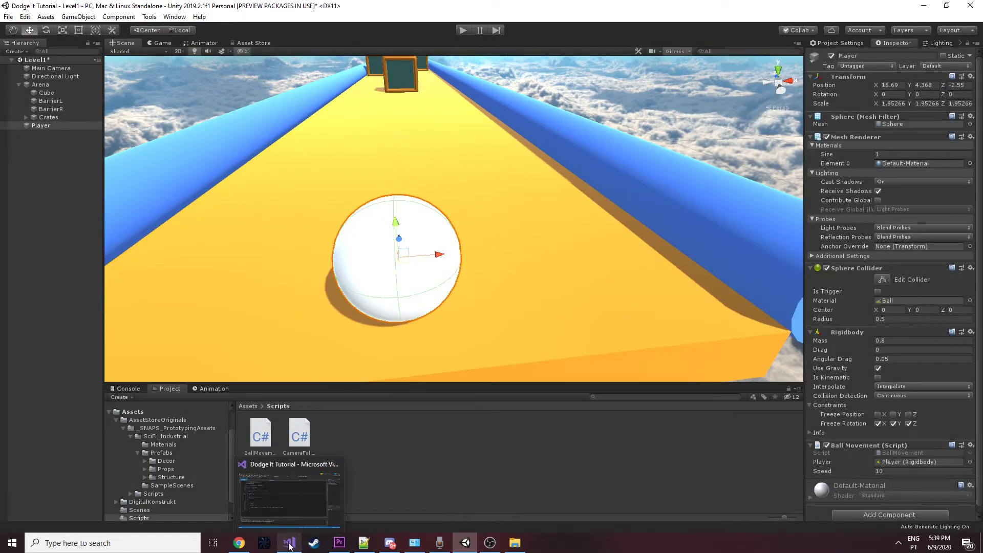
click(286, 516)
double_click(126, 292)
key(ctrl+c)
click(134, 262)
key(ctrl+v)
text(();)
key(ctrl+s)
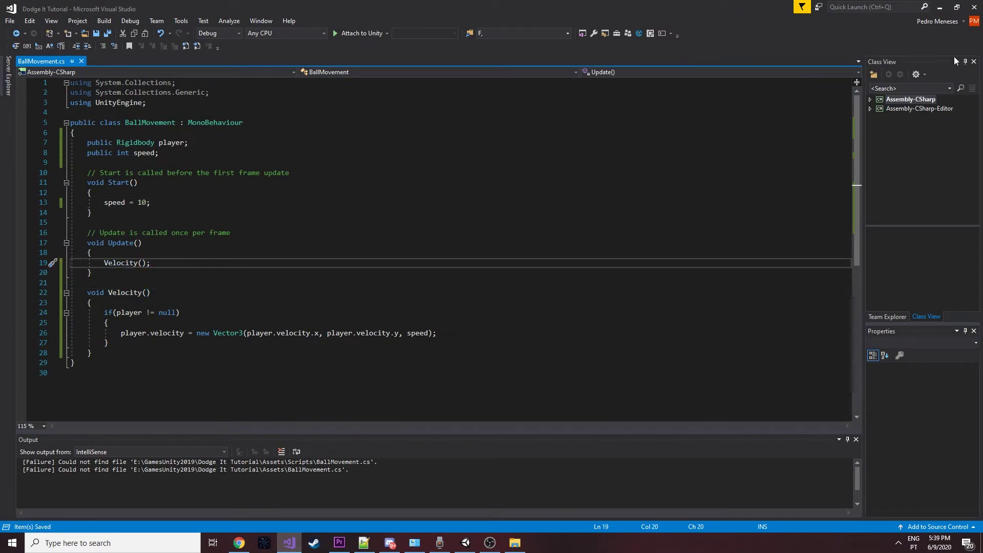
Return to Unity and play-test the ball's forward motion along the track with Velocity() called every frame
click(940, 7)
click(461, 31)
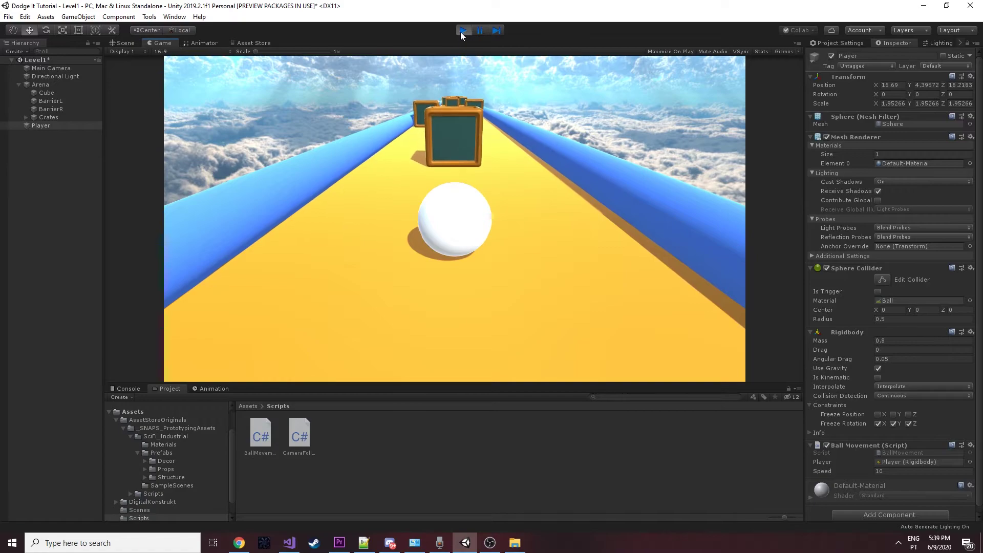
click(462, 32)
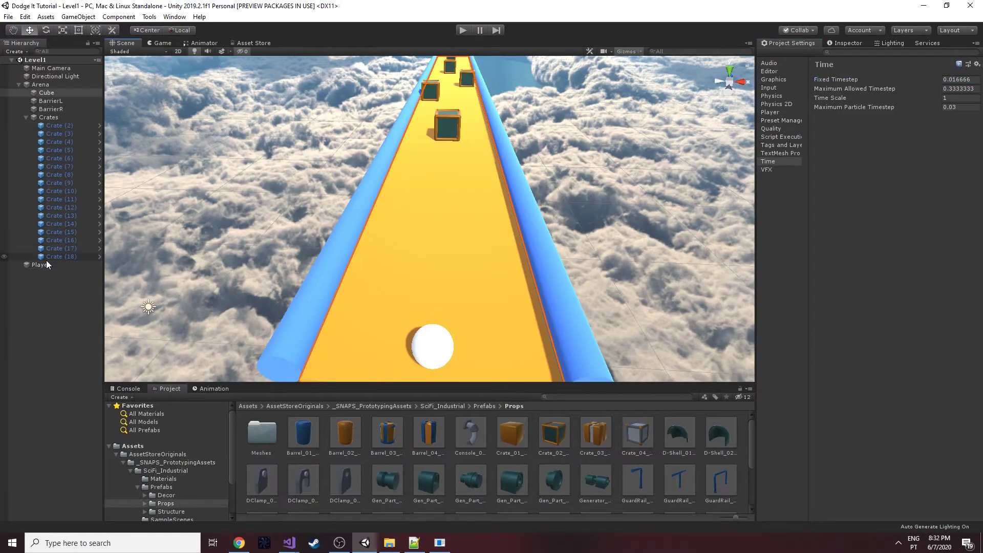
Select the Player object and open its Ball Movement script for editing
double_click(49, 266)
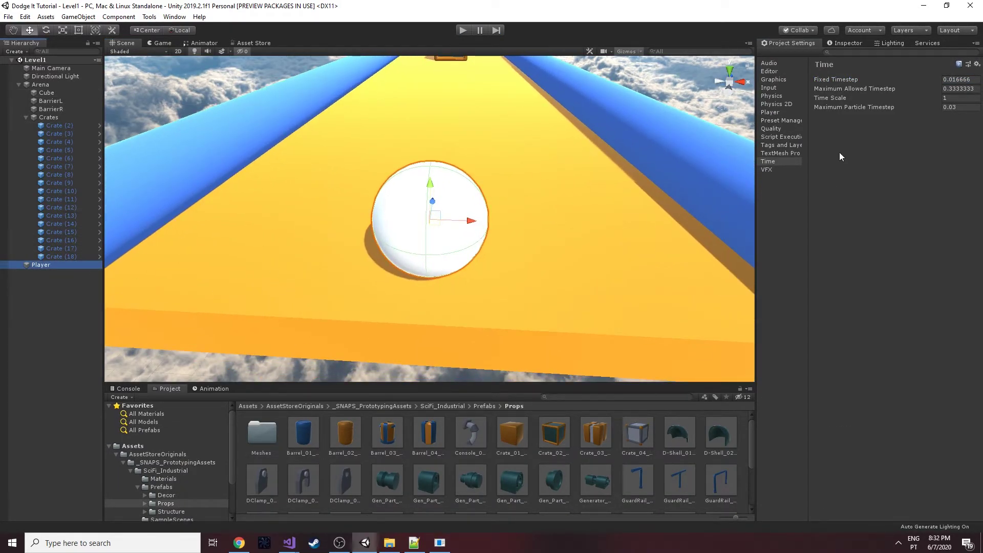
click(844, 42)
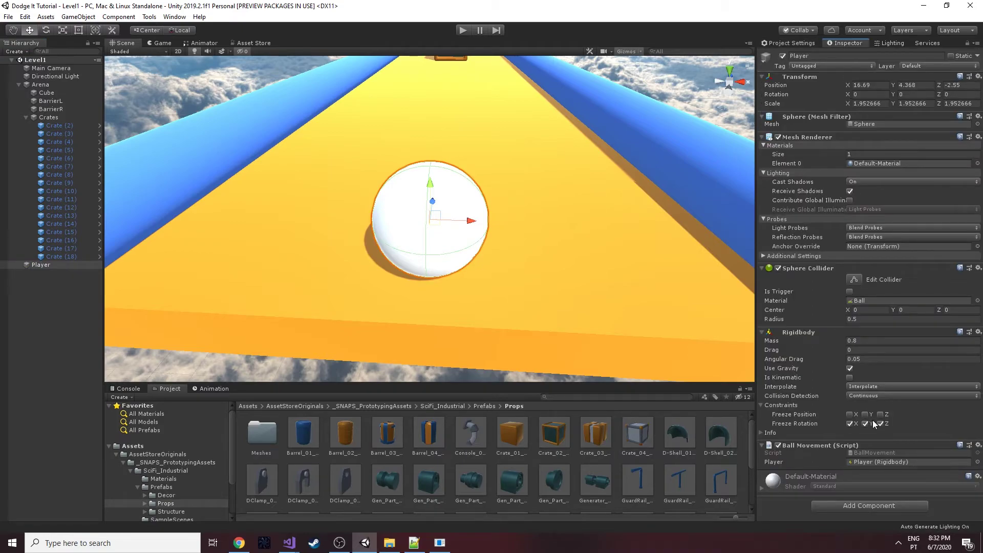
double_click(875, 451)
click(160, 191)
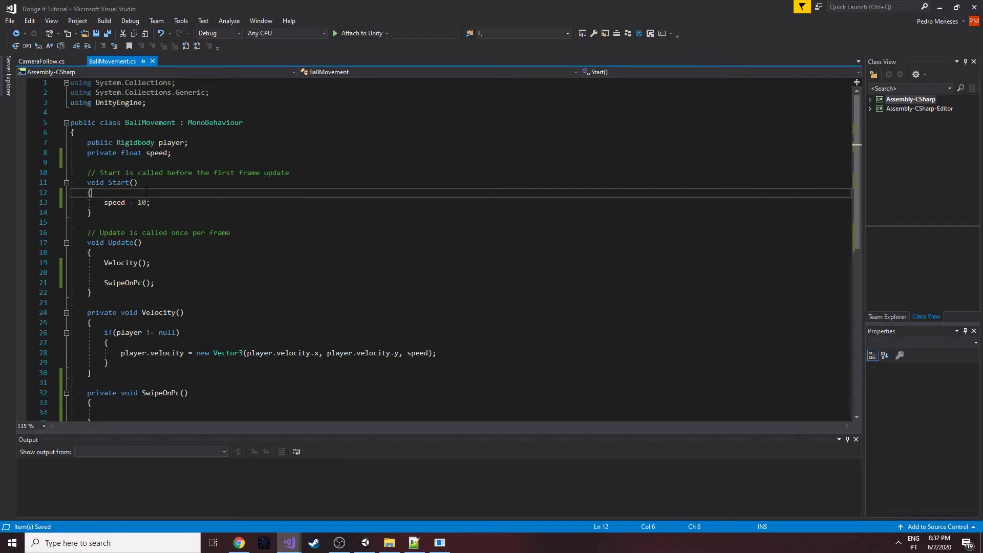
click(414, 541)
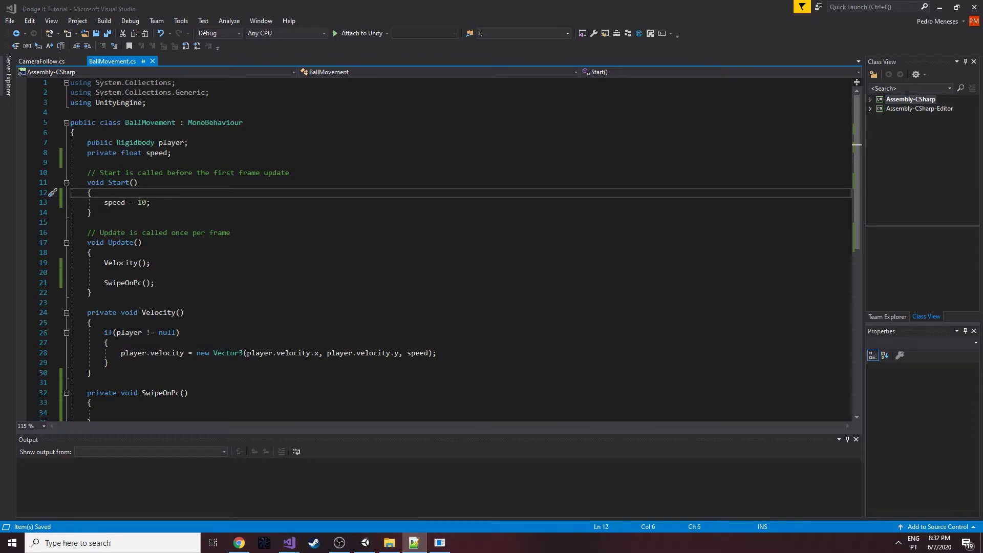
Insert Application.targetFrameRate = 60 as the first statement of Start(), above the speed assignment
click(157, 193)
key(Return)
key(Return)
key(Up)
text(Application)
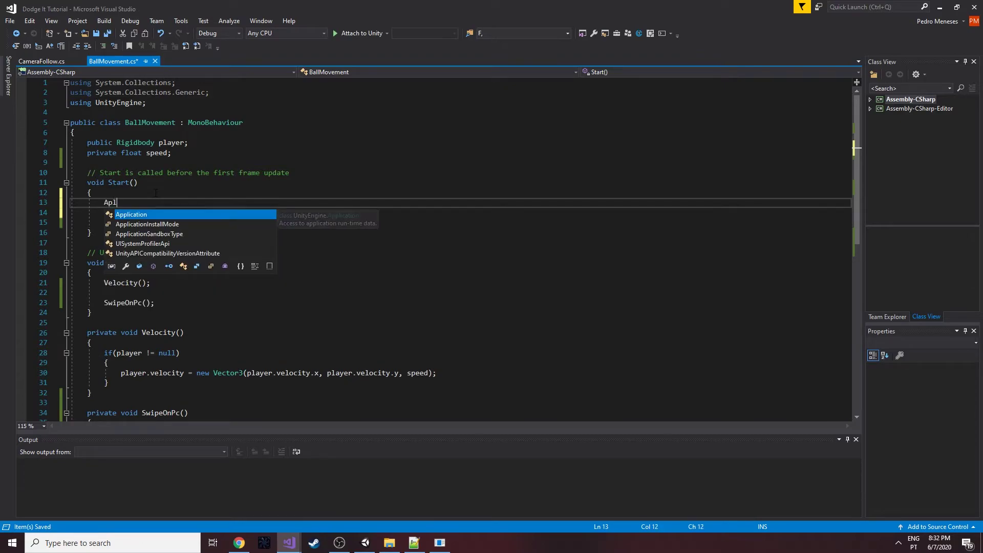
text(.targ)
key(Tab)
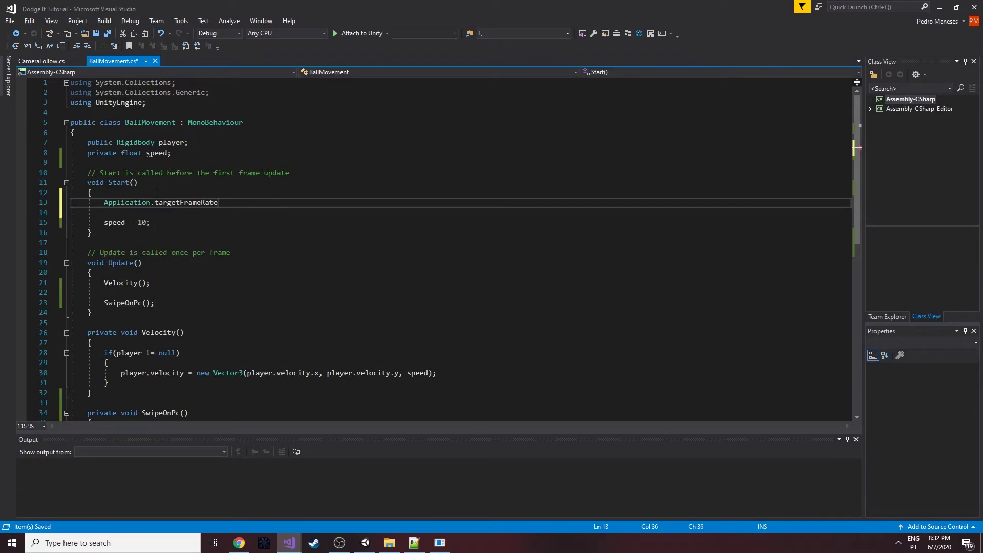
text(= 60)
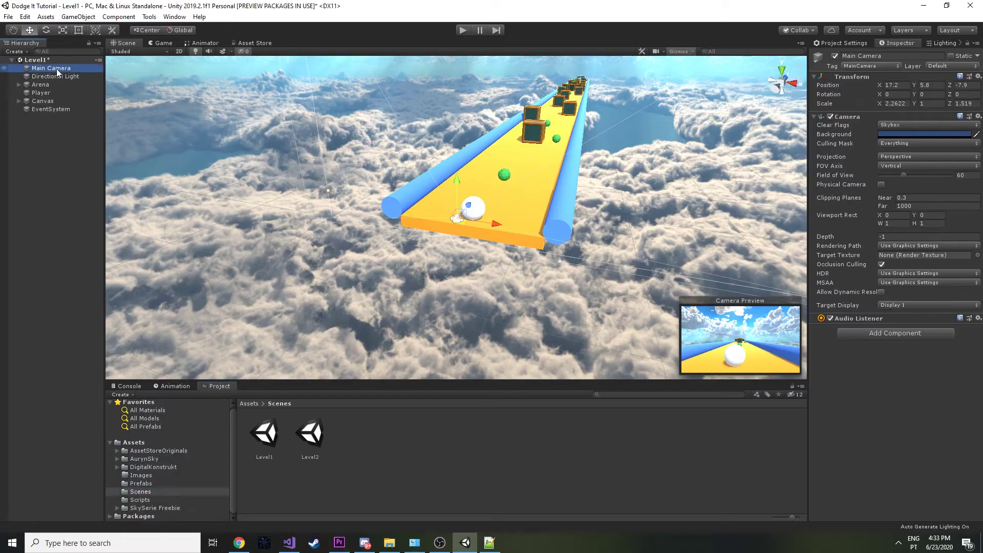
Add the Camera Follow script component to the Main Camera and open that script in a maximized Visual Studio window
click(885, 336)
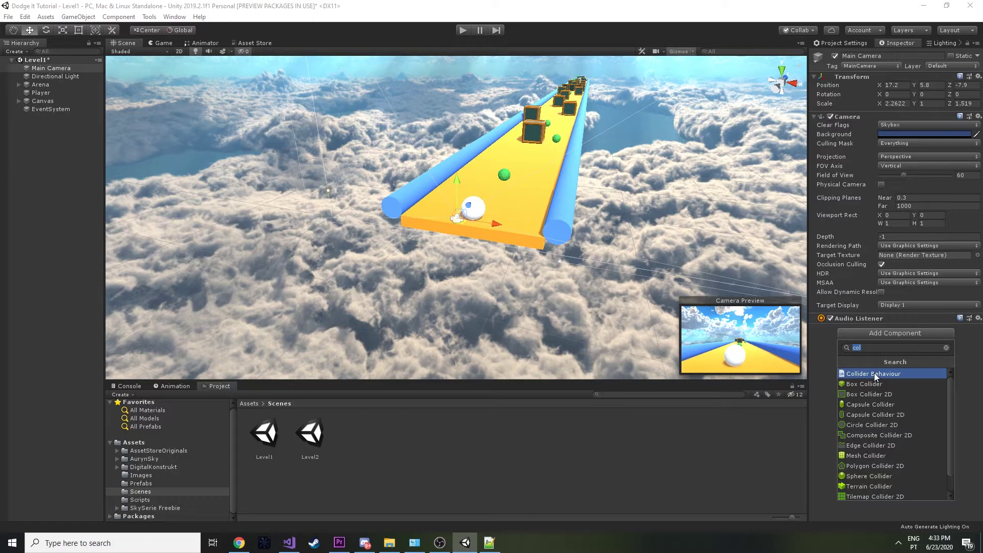
text(cam)
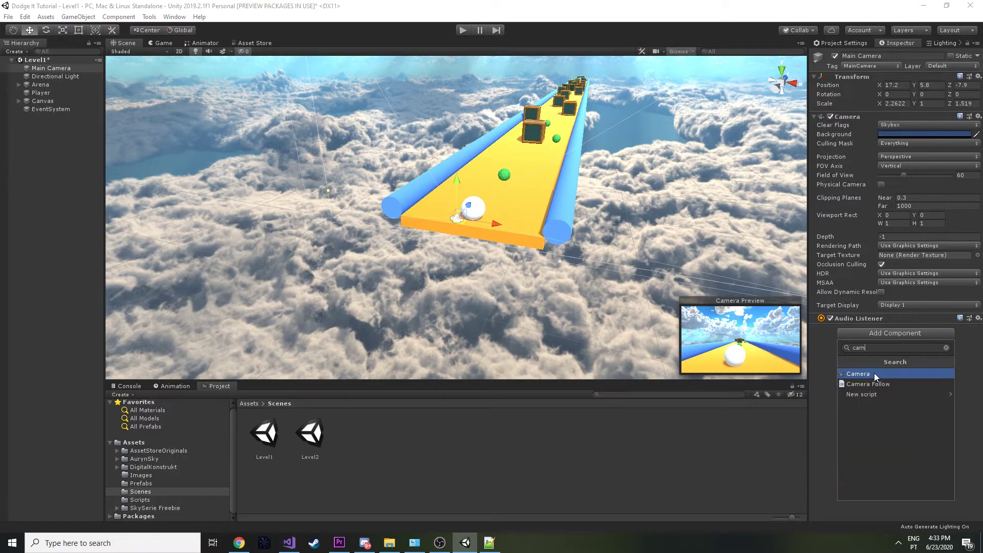
key(Down)
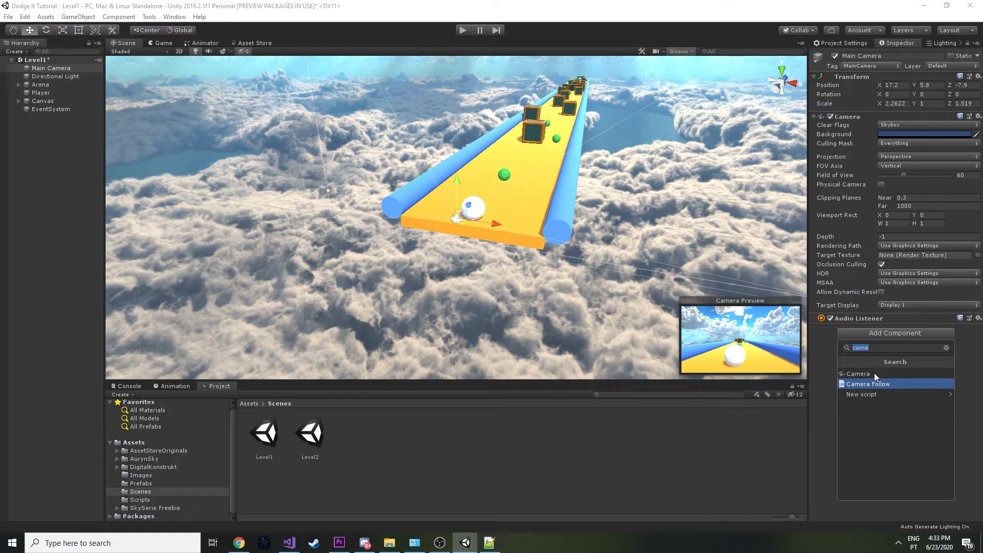
key(Return)
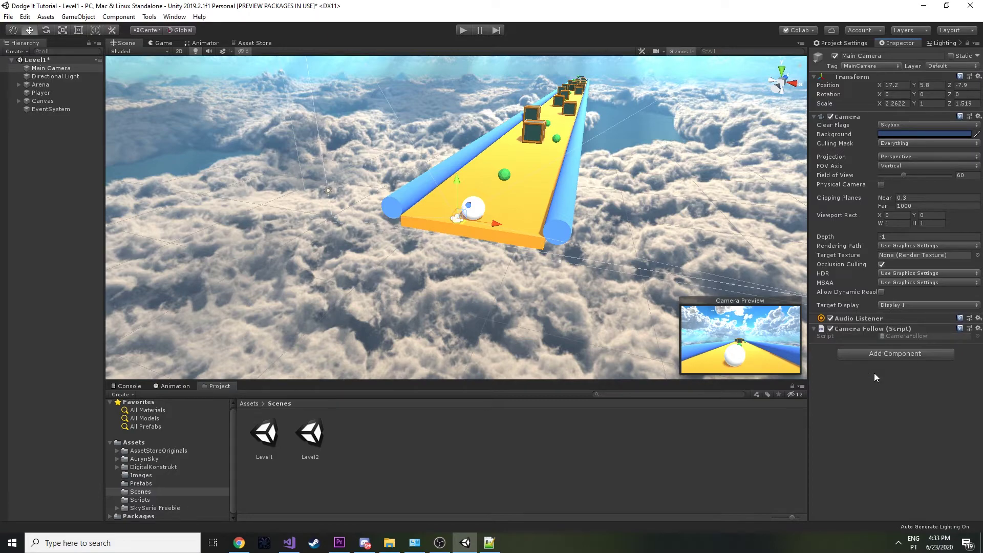
double_click(901, 336)
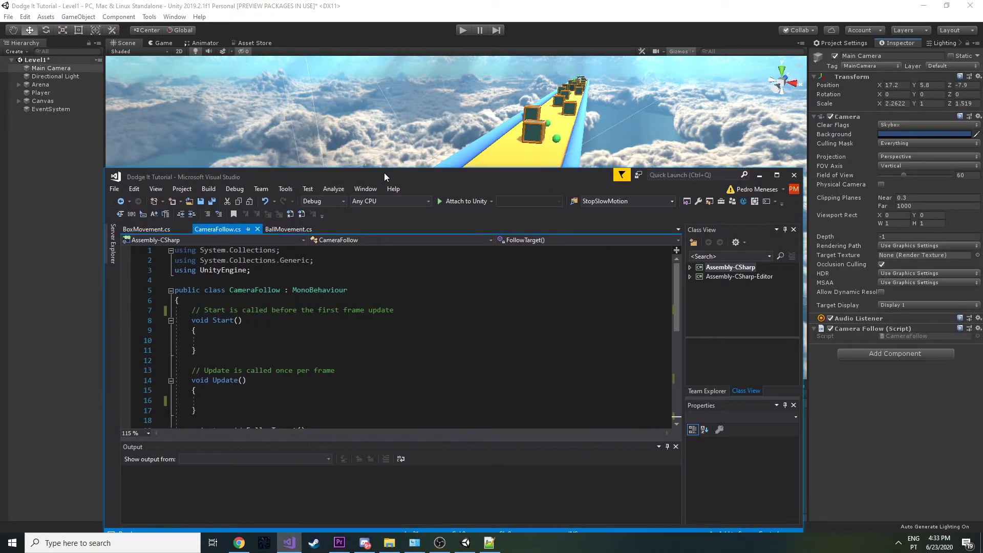
double_click(457, 183)
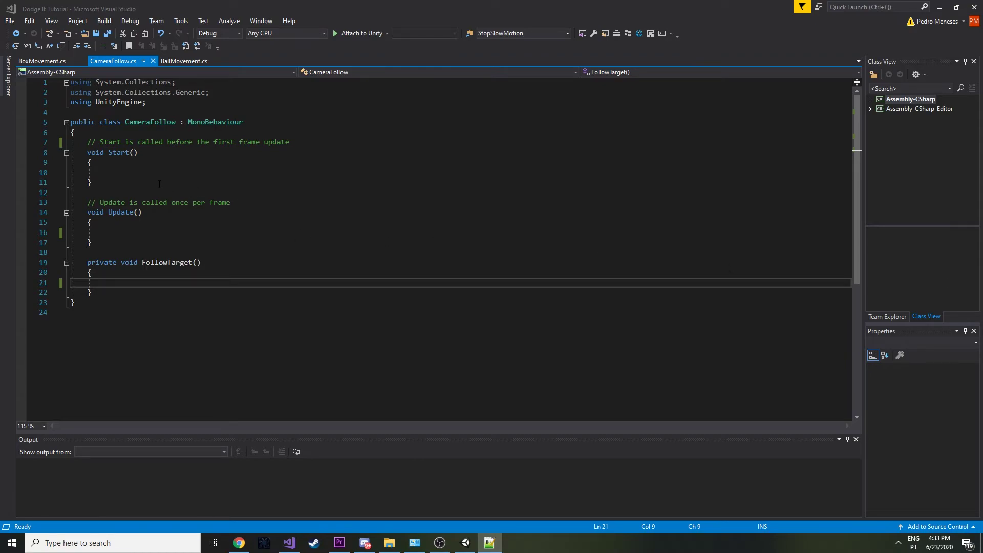
Declare the field public Transform target; at the beginning of the CameraFollow class
click(115, 134)
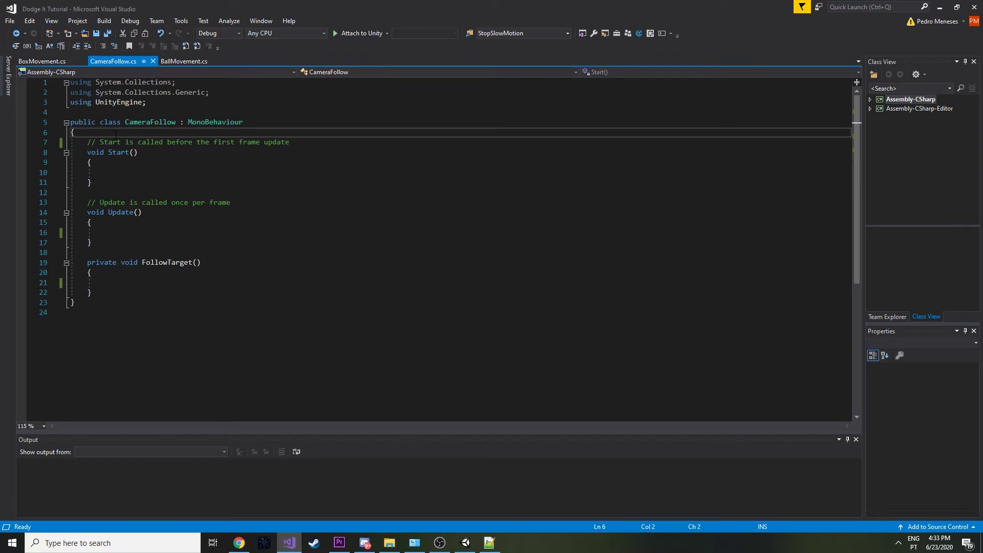
key(Return)
key(Return)
key(Up)
text(public )
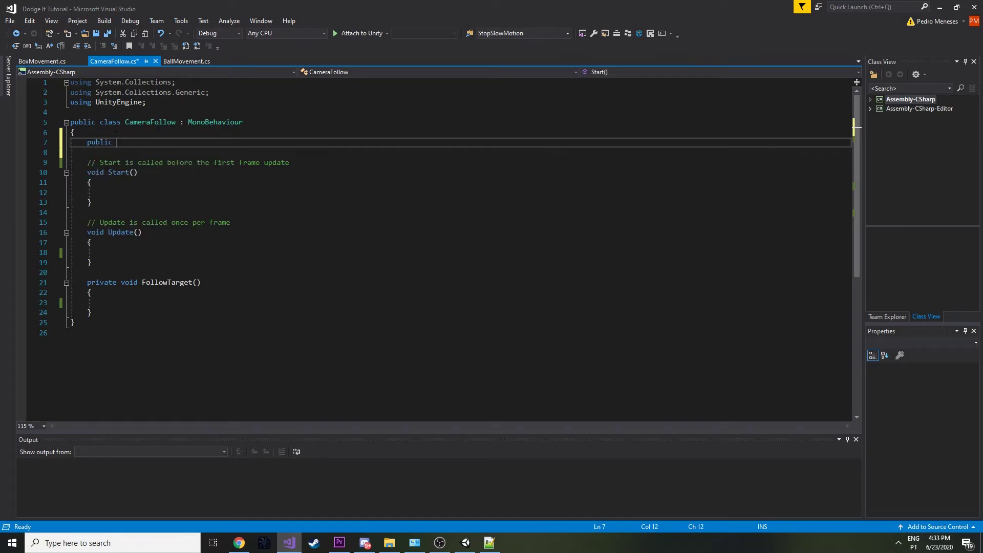
text(Trans)
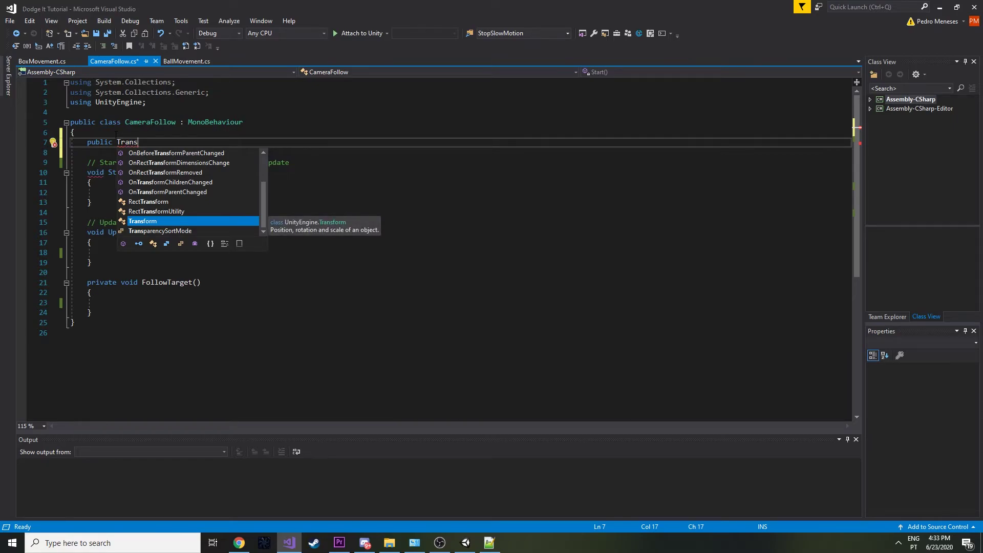
text(form target)
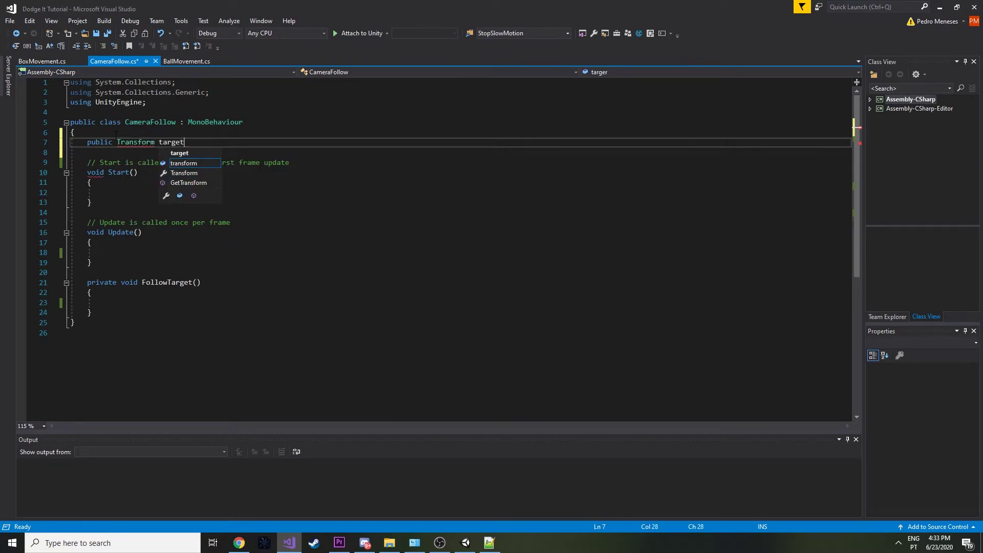
text(;)
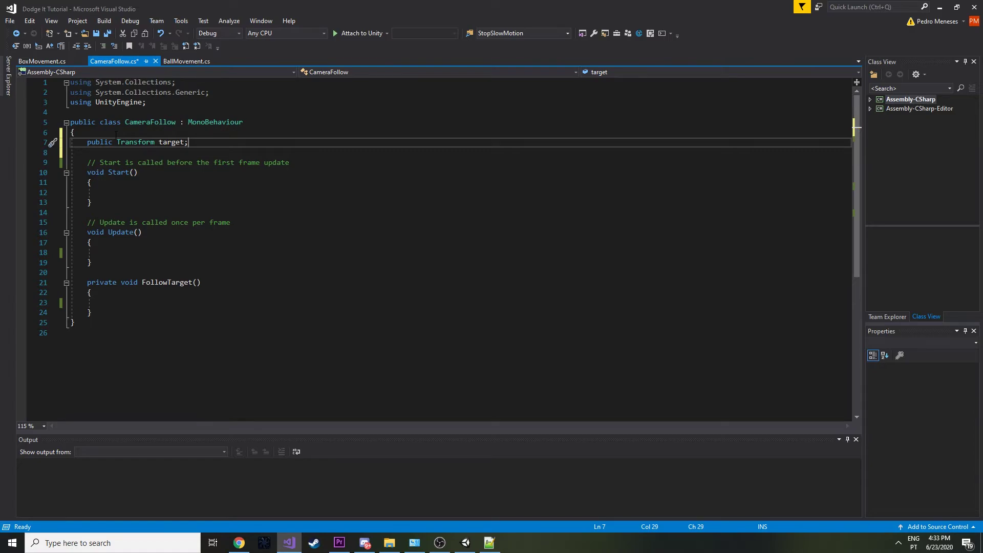
Declare public float smoothSpeed = 0.125F; below the target field and save the script
key(Return)
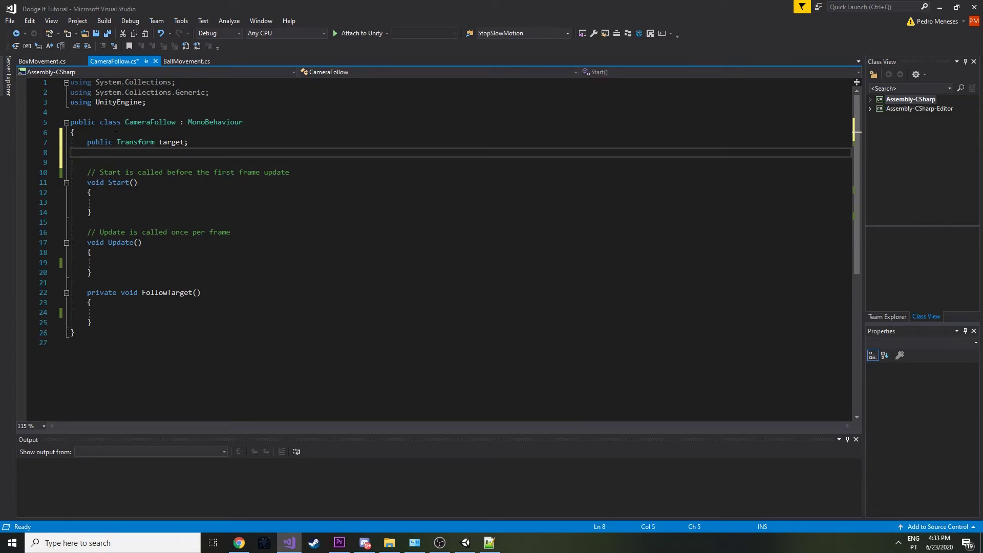
text(public)
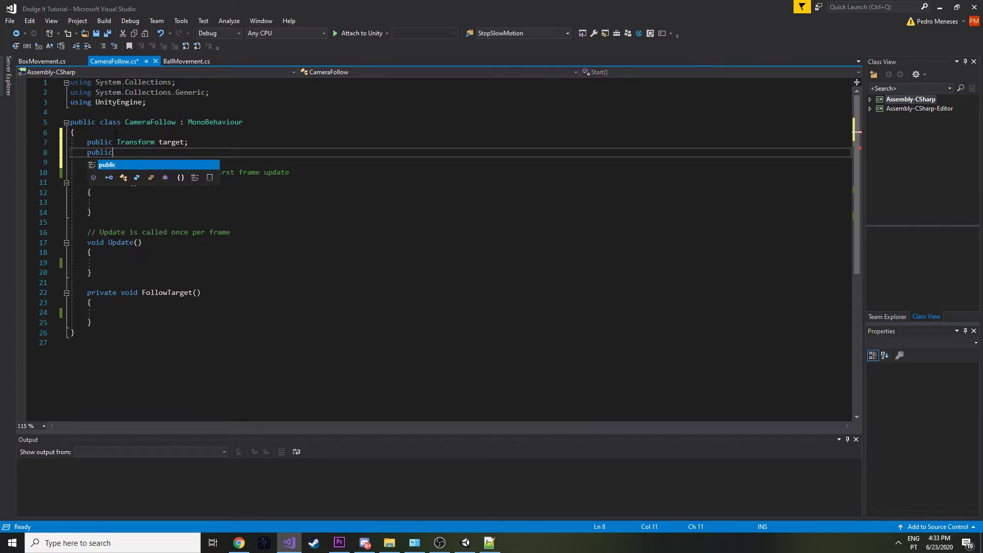
text( floa)
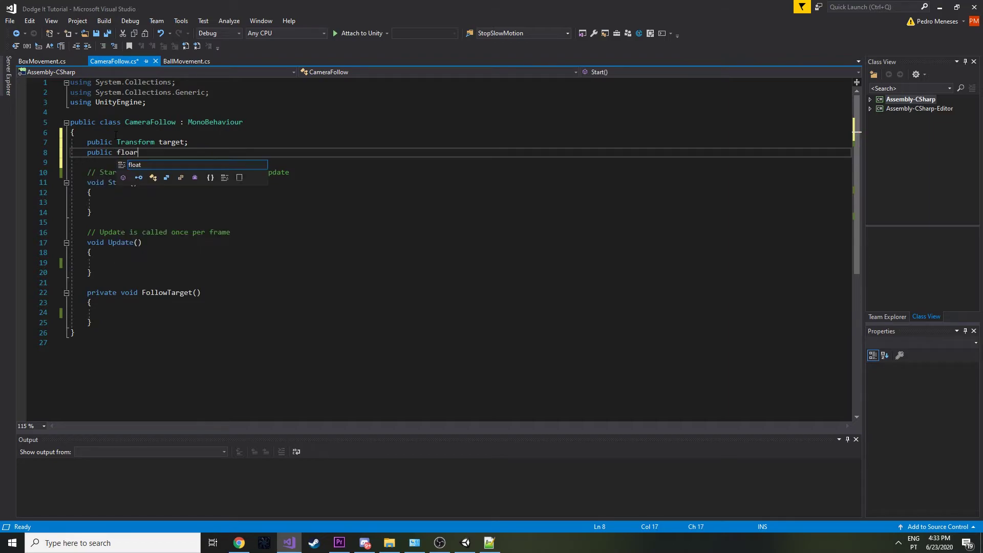
text(t sm)
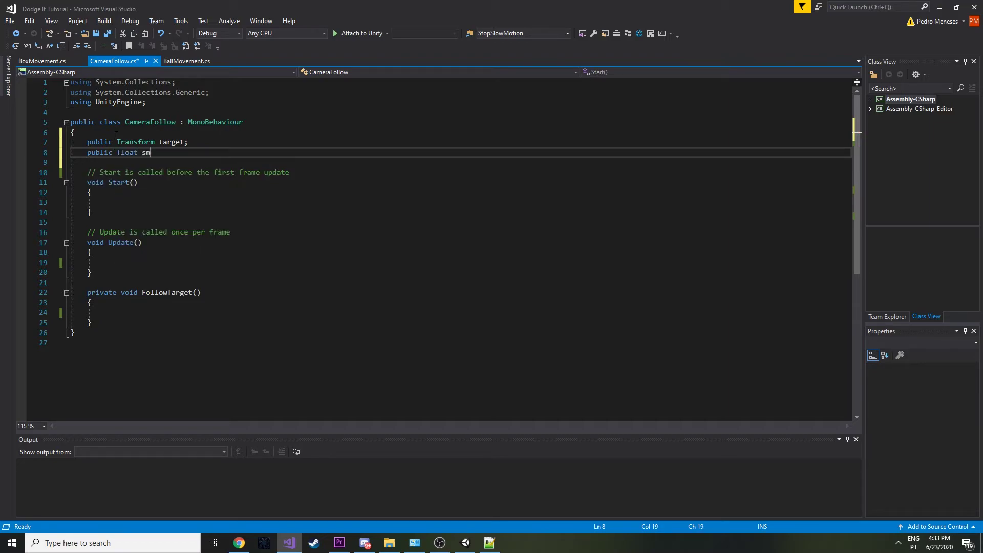
text(oothSpeed = 0.125F;)
key(ctrl+s)
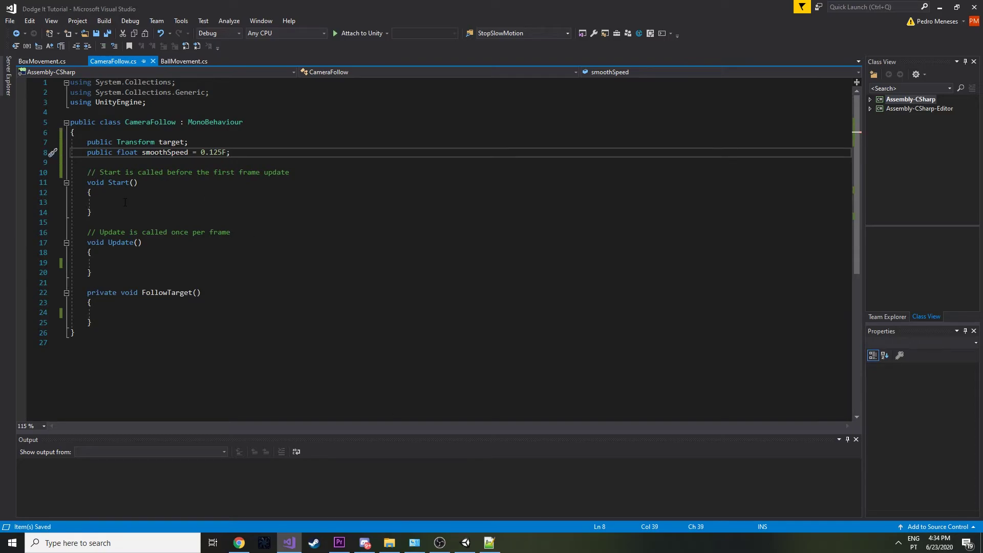
Call FollowTarget(); inside the Update() method of CameraFollow and save the script
click(116, 263)
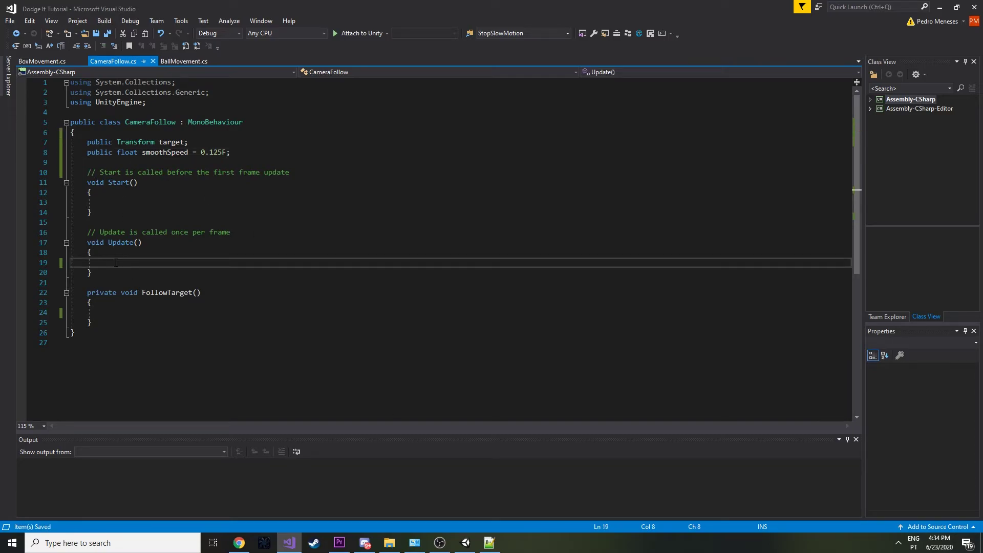
double_click(153, 293)
key(ctrl+c)
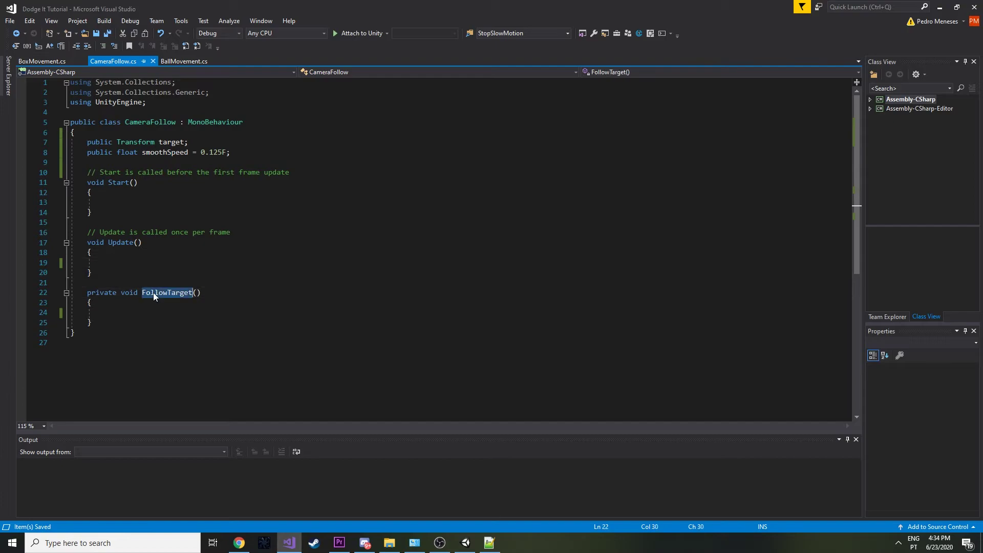
click(128, 265)
key(ctrl+v)
text(();)
key(ctrl+s)
Start the body of FollowTarget() with a Vector3 variable named desiredPosition, leaving blank lines below it
click(165, 306)
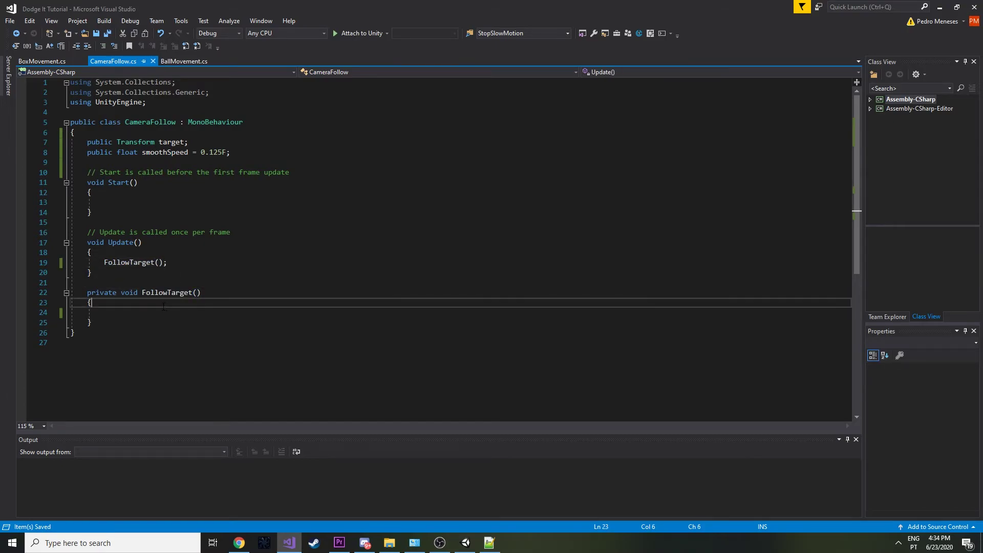
click(170, 310)
key(Return)
key(Return)
key(Up)
key(Up)
text(Vector2)
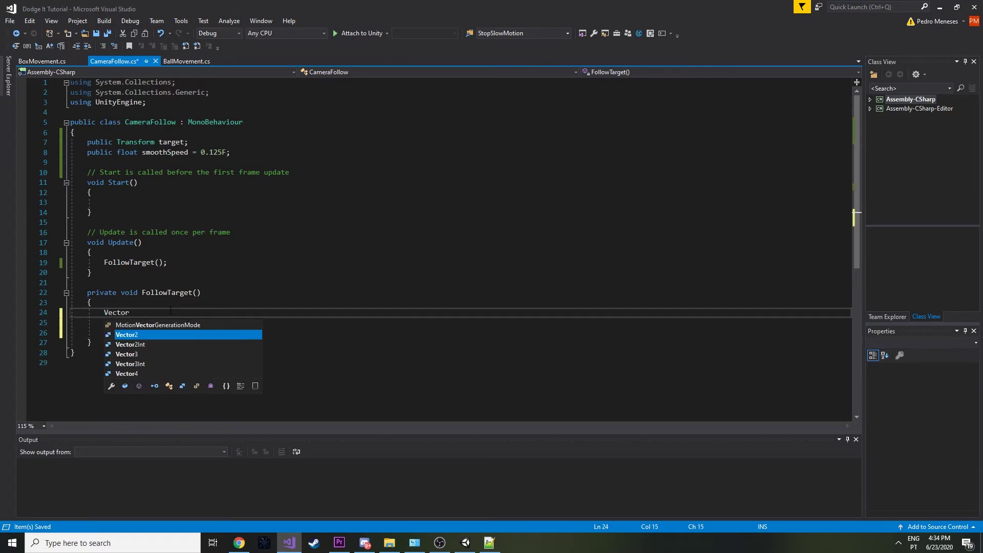
key(BackSpace)
key(BackSpace)
text(3 desired)
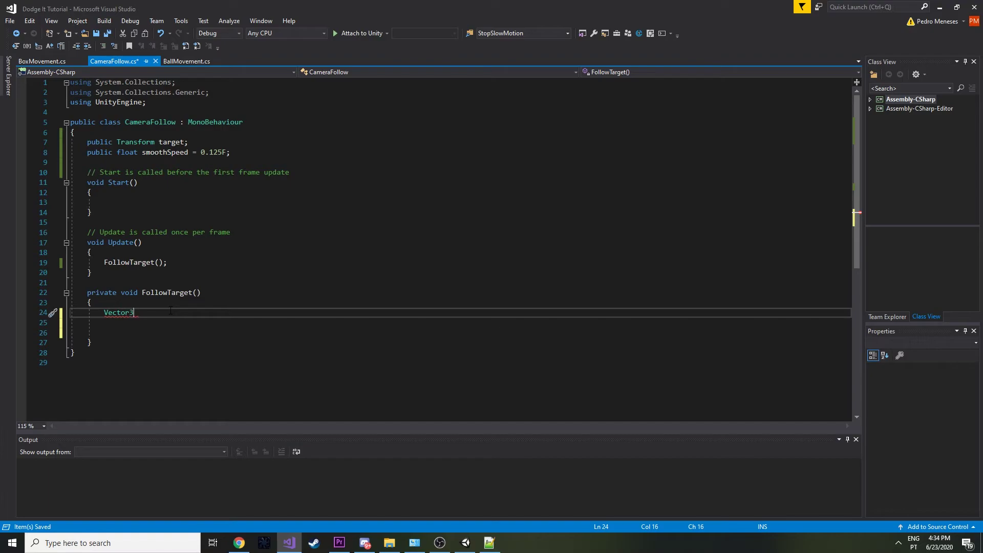
text(Position)
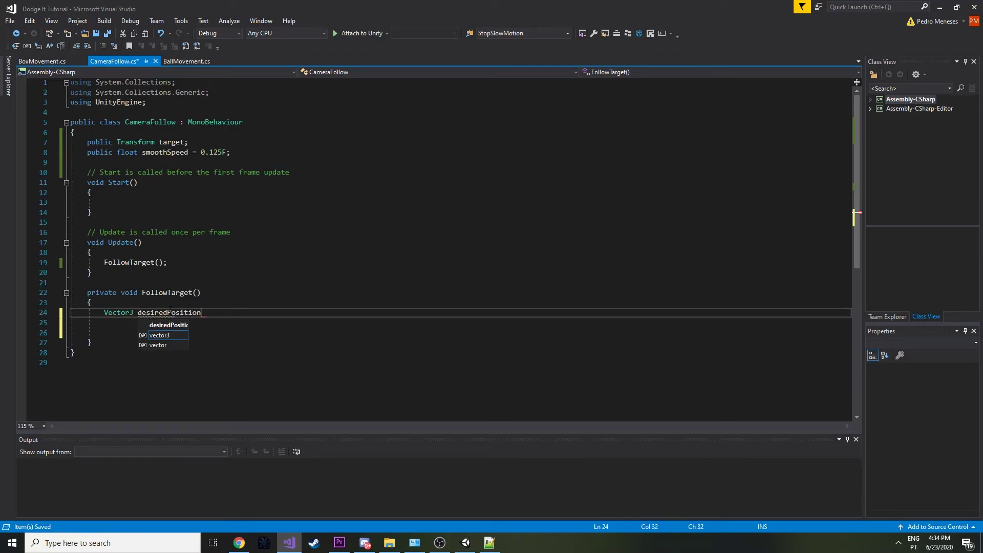
Assign target.position plus an offset to desiredPosition and try to correct the autocompleted RectOffset name
text(= target.position + )
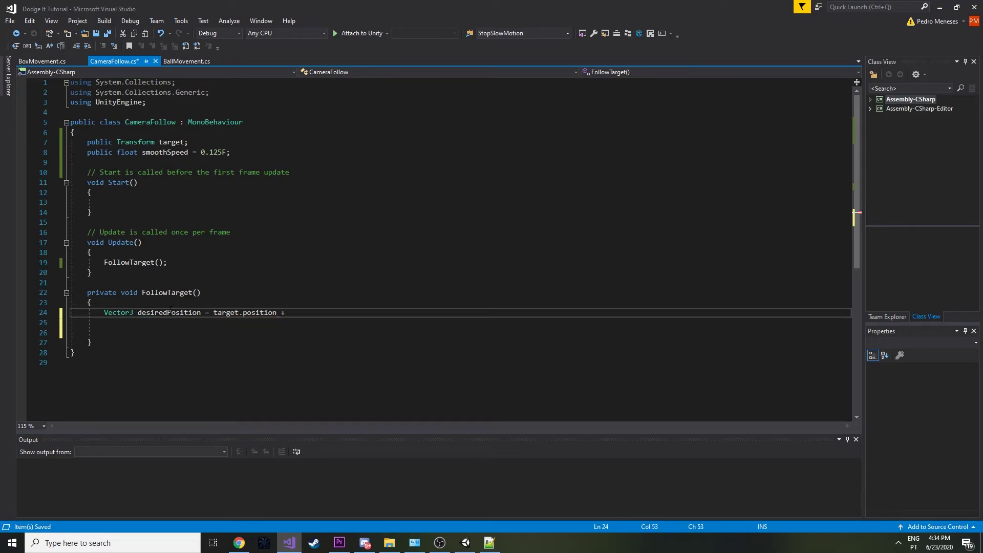
text(offset)
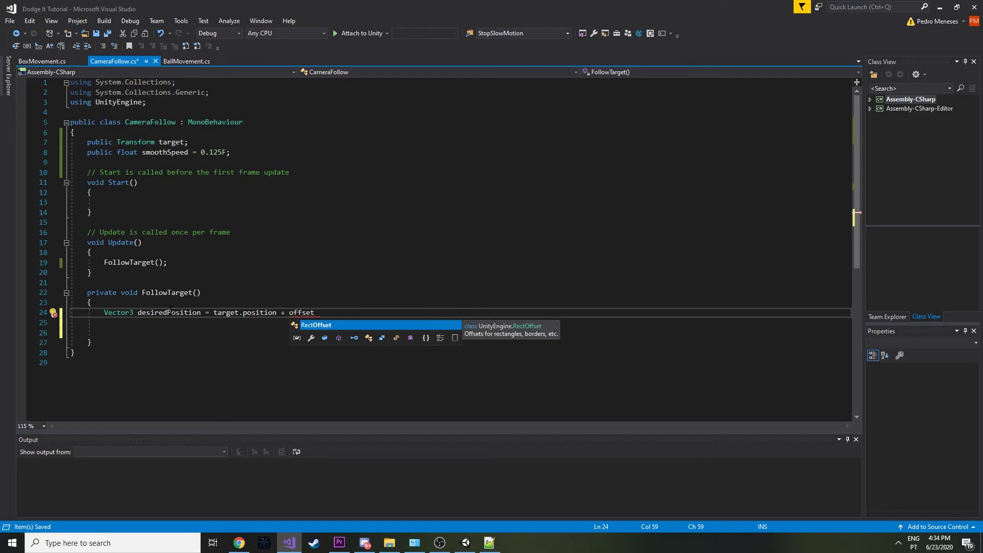
text(;)
click(302, 312)
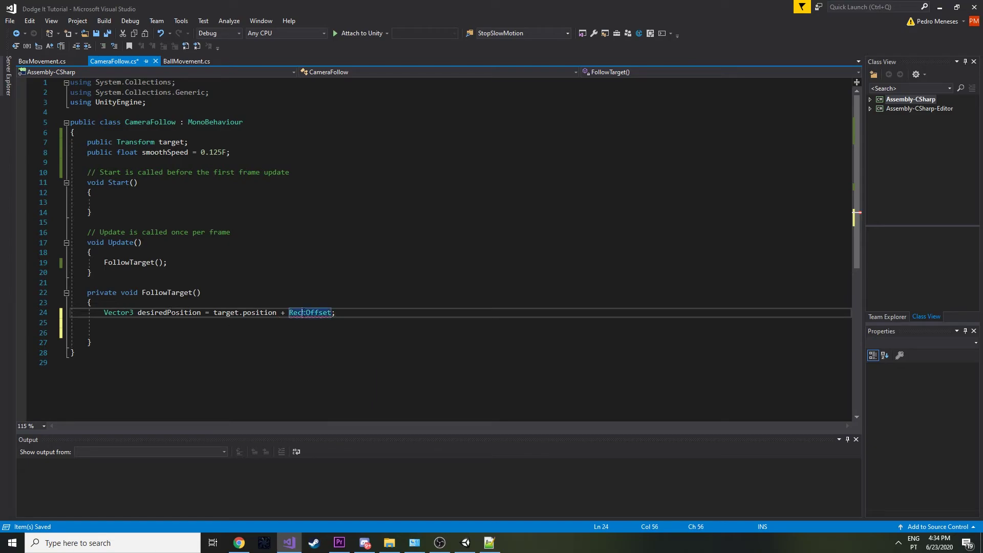
text(c)
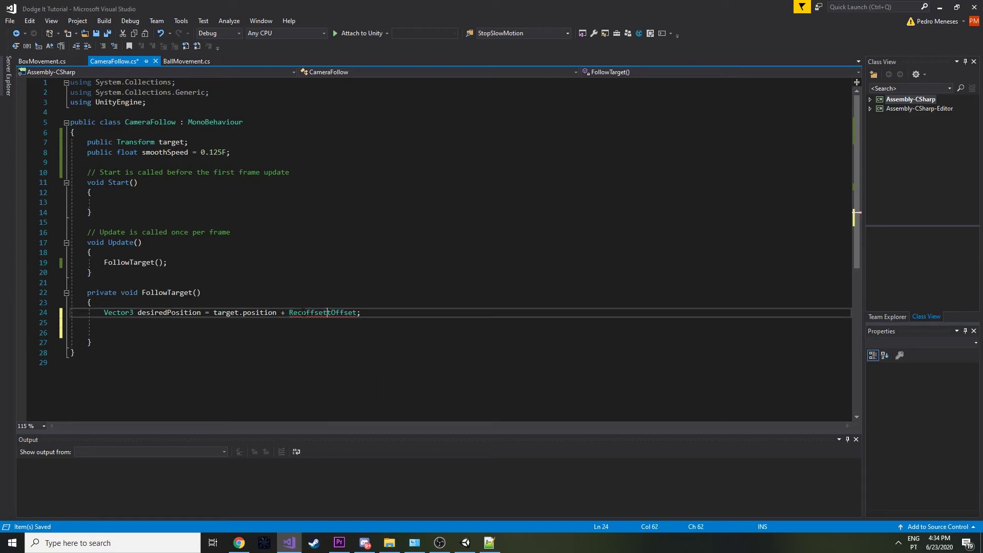
Declare public Vector3 offset; below the smoothSpeed field and save the CameraFollow script
click(240, 163)
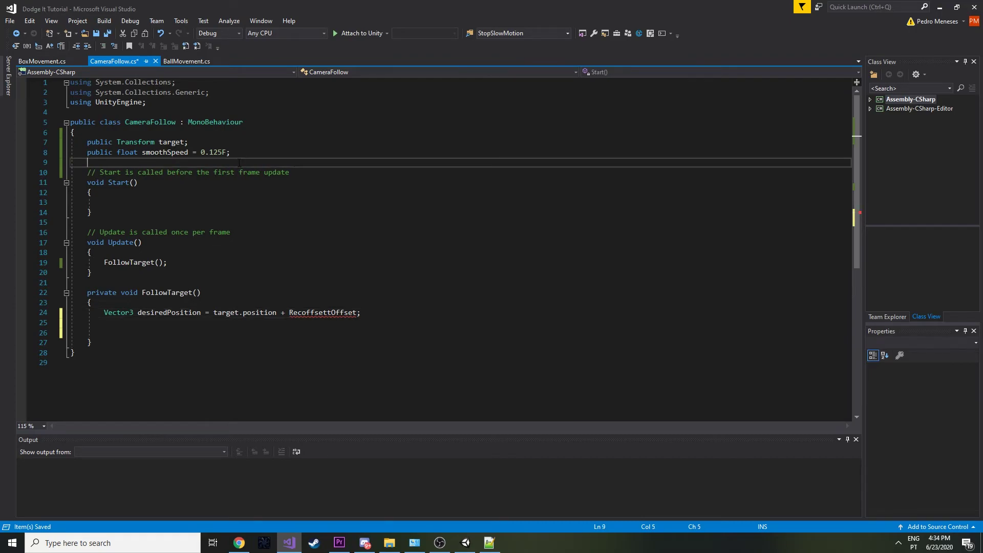
key(Return)
key(Return)
key(Up)
text(publi)
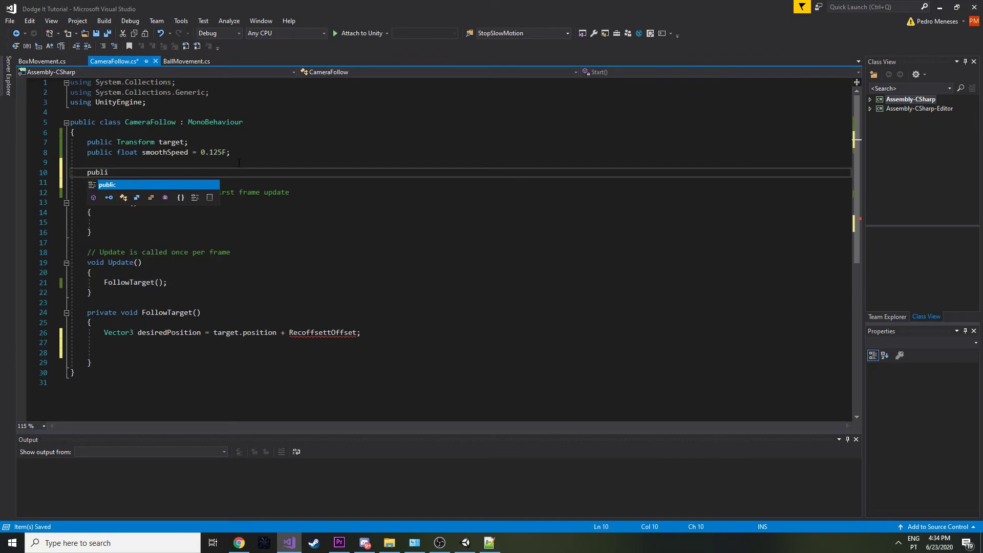
text(c Vecto)
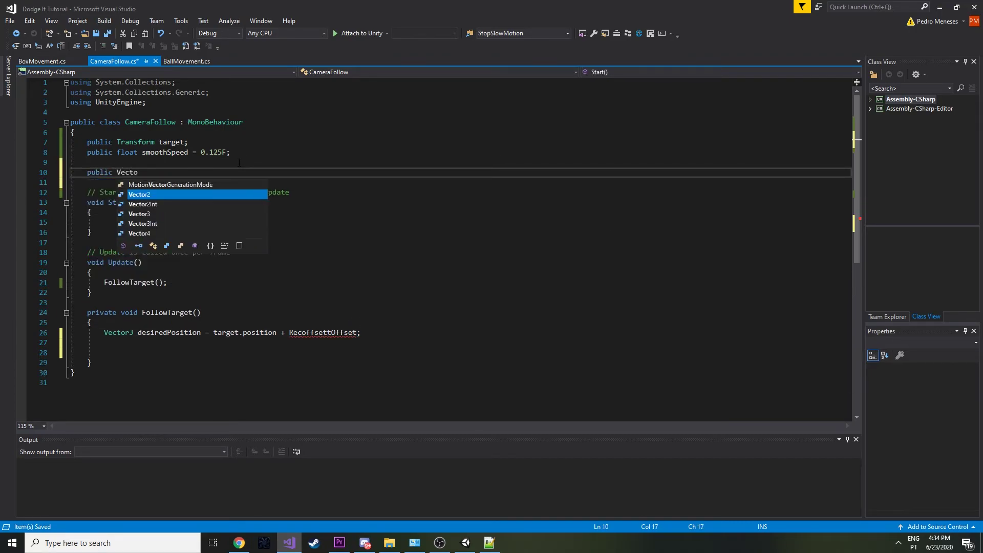
text(r3 offset)
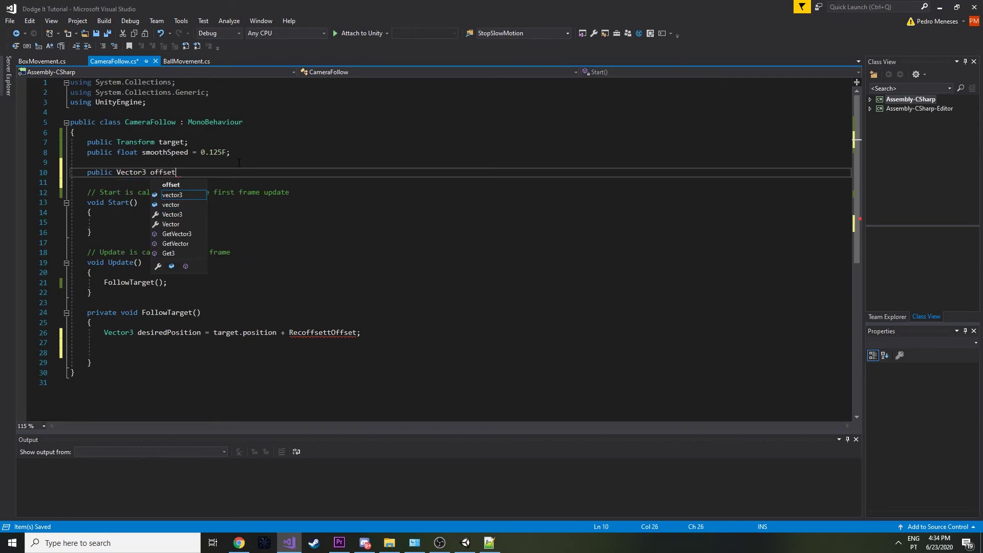
text(;)
key(ctrl+s)
Replace the misspelled RecoffsettOffset in the desiredPosition assignment with a copy of the offset field's name
double_click(163, 172)
key(ctrl+c)
double_click(315, 332)
key(ctrl+v)
Below desiredPosition, declare a Vector3 named smoothPosition and assign it a Vector3.Lerp( call
click(174, 343)
text(Vecotr)
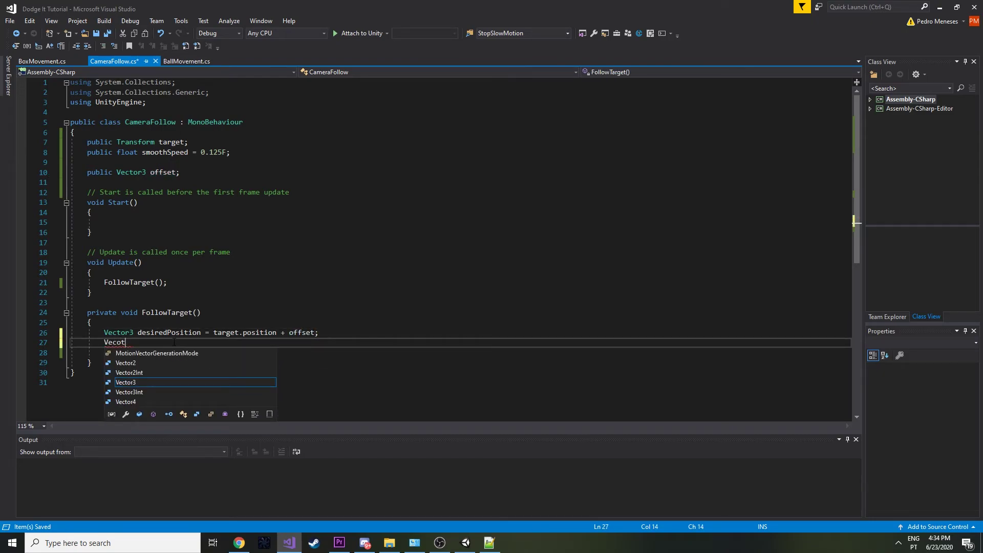
key(BackSpace)
text(tor3 3)
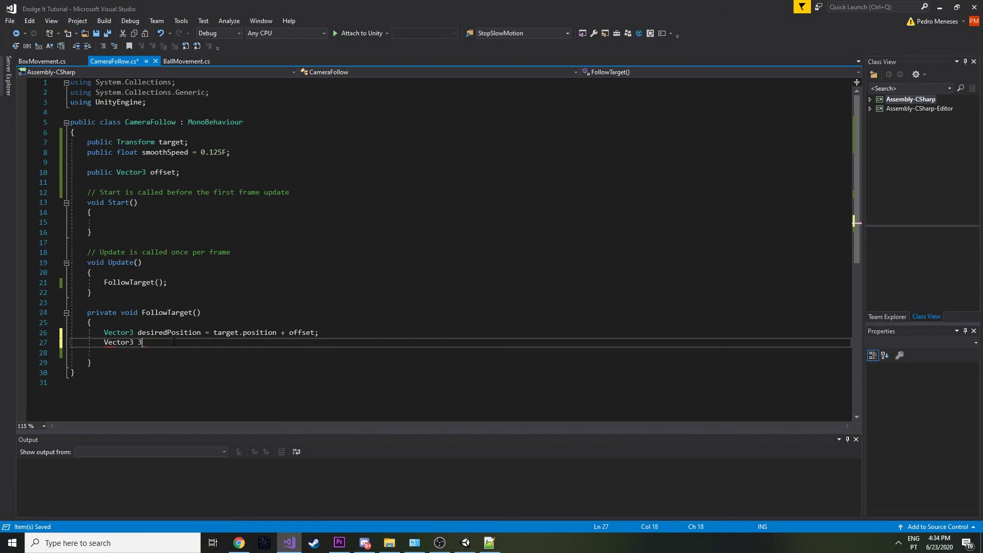
key(BackSpace)
text(sm)
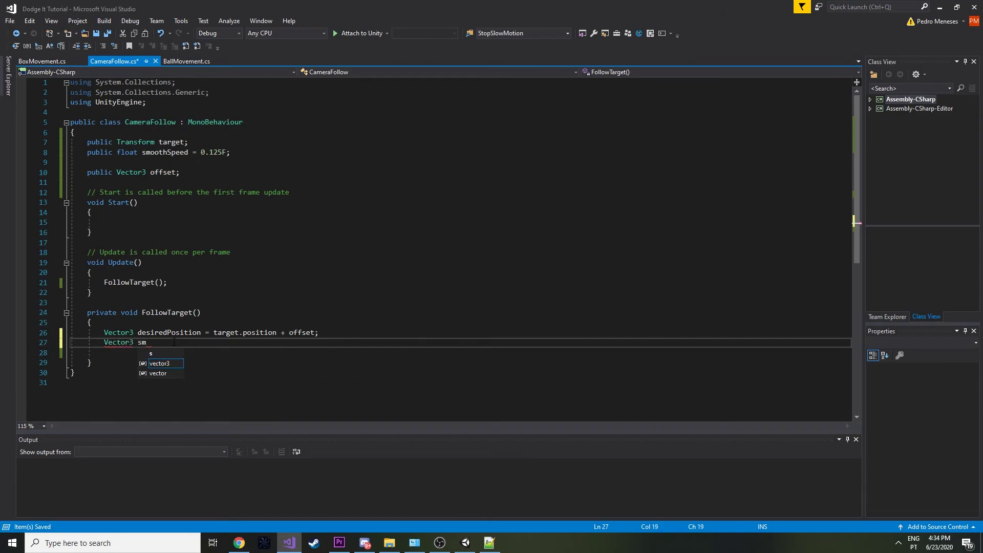
text(oothPosition = Vecot)
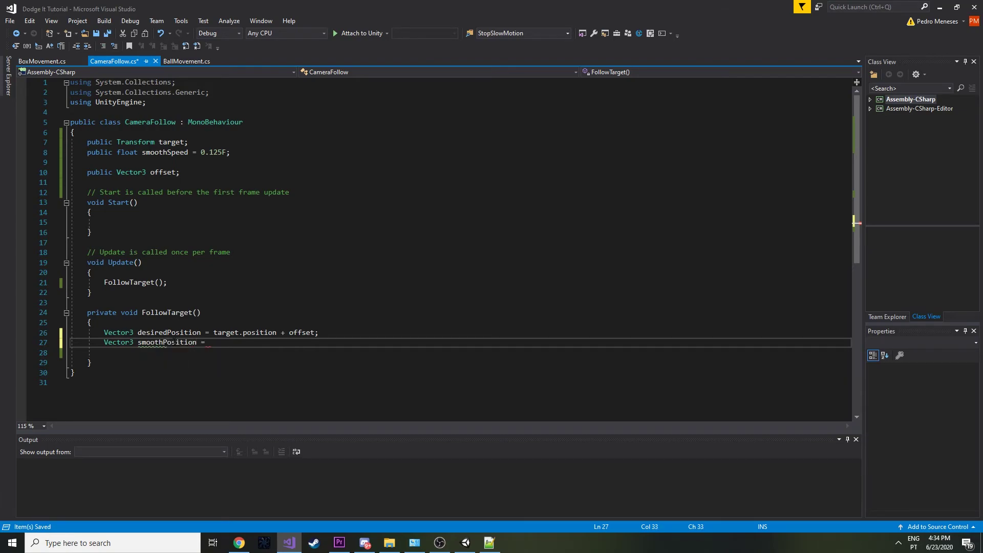
key(Tab)
text(.Lerp()
Fill in the Lerp arguments as transform.position, desiredPosition and Time.deltaTime * 10, closing the statement
text(transform)
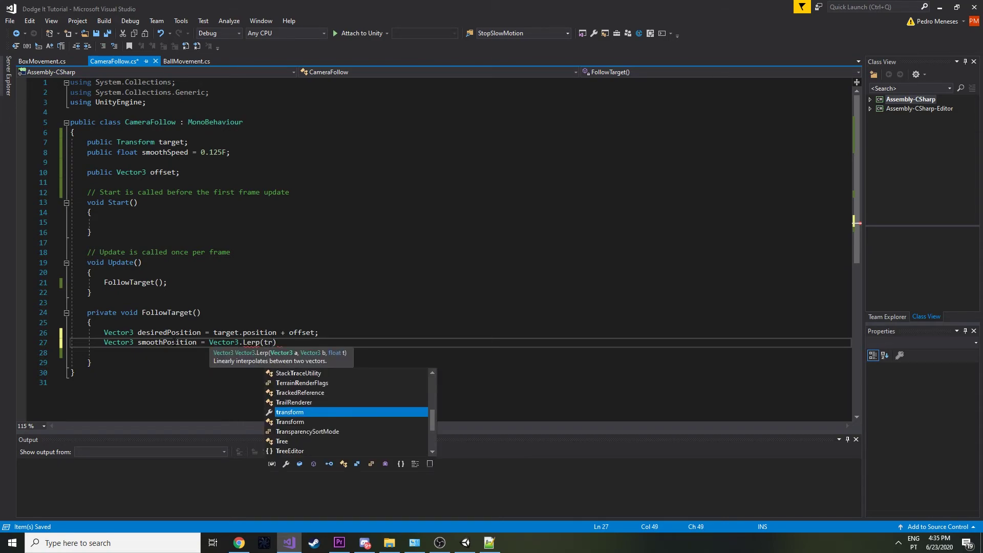
key(Tab)
text(.position)
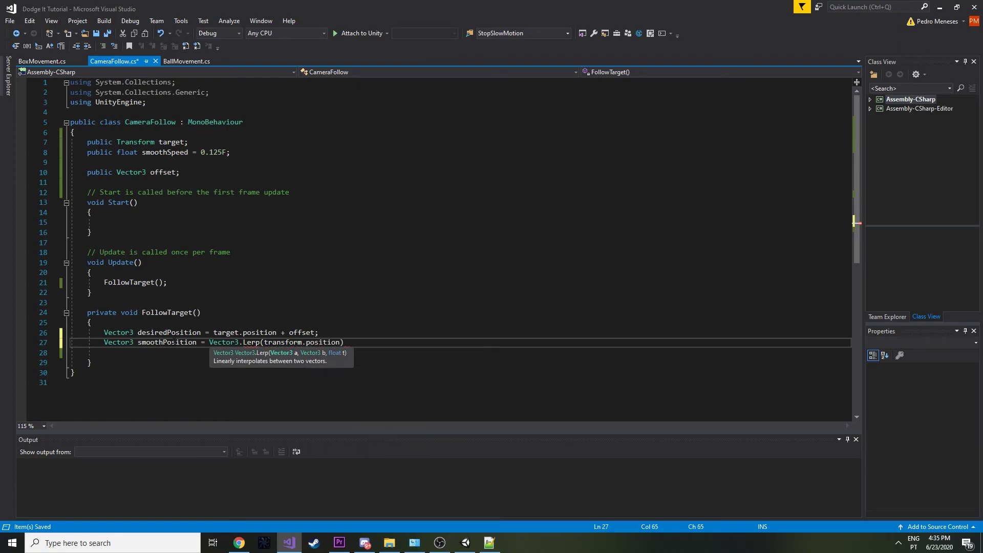
text(, desire)
key(Tab)
text(Time)
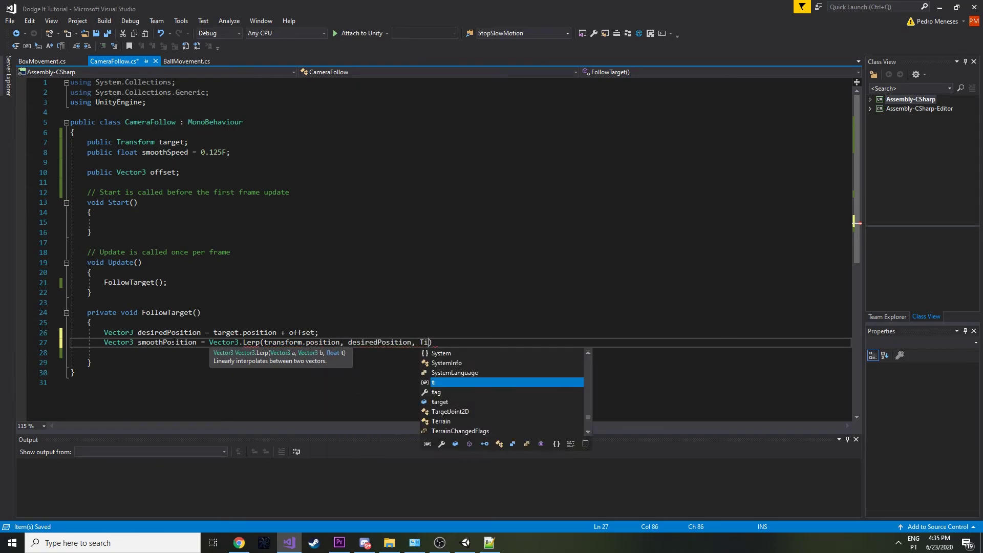
text(.deltaTime )
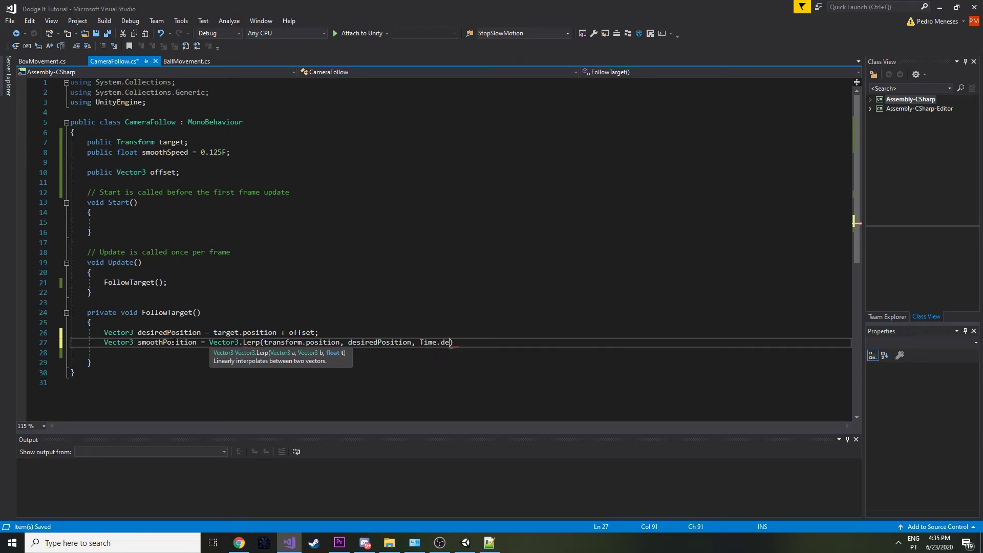
text(* 10))
Add the line transform.position = smoothPosition; below the Lerp statement in FollowTarget()
key(Return)
text(transform.position = smo)
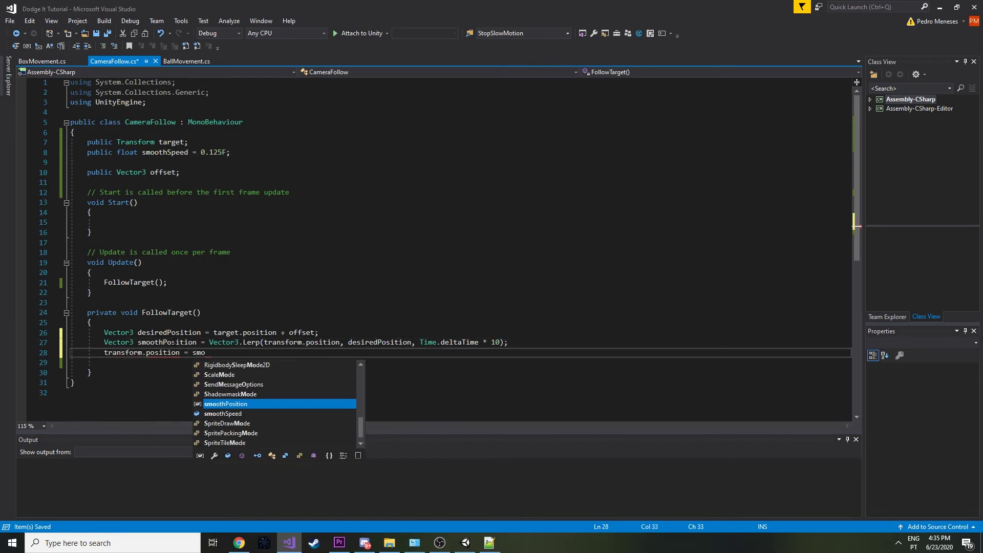
text(othPosition;)
Add transform.LookAt(target); at the end of FollowTarget(), separated by blank lines from the position assignment
key(Down)
key(Return)
key(Return)
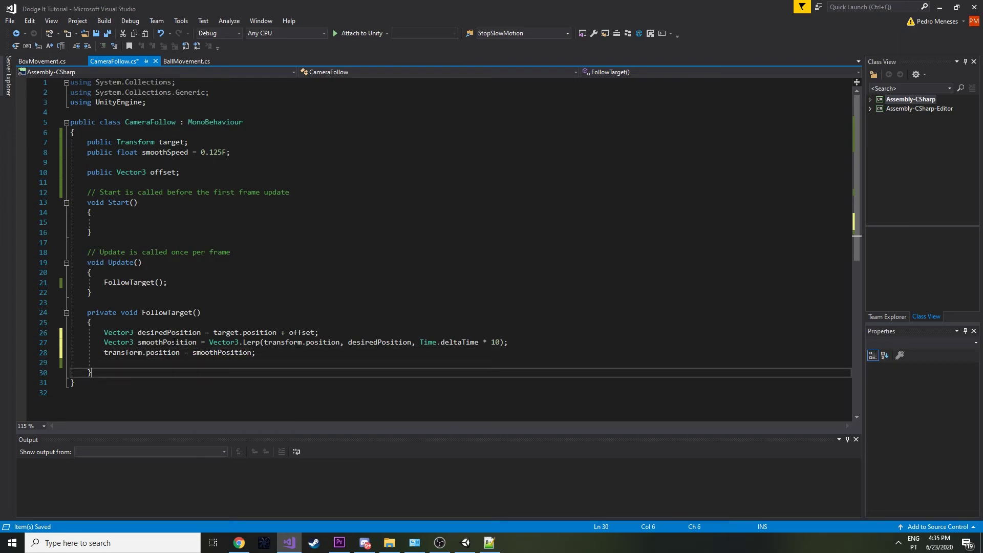
text(transform.)
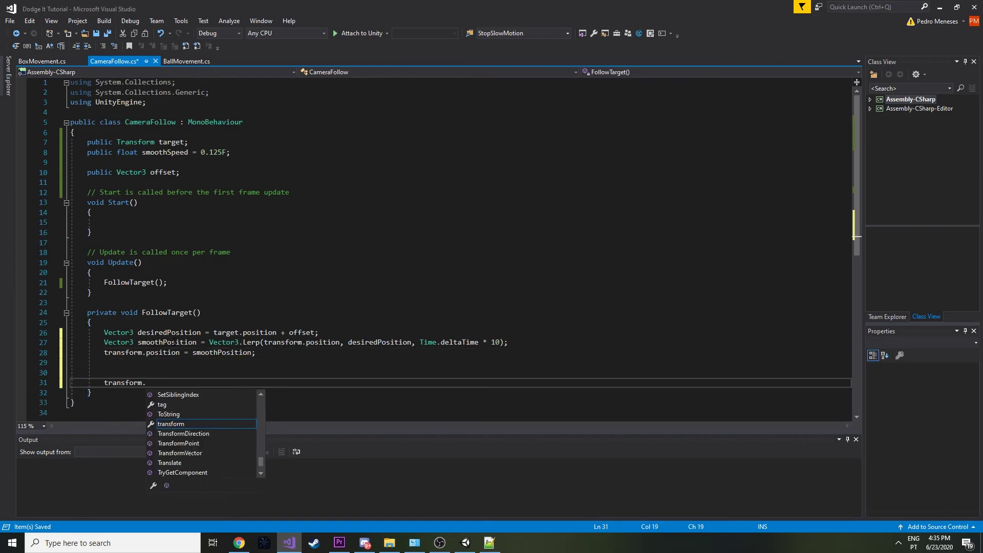
text(LookAt()
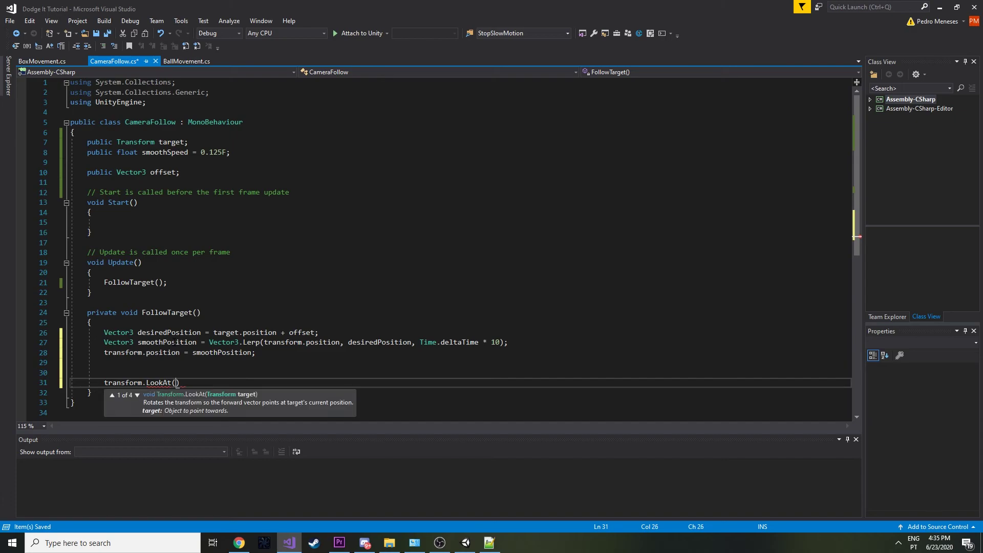
text(target);)
Below the LookAt call, set transform.eulerAngles to new Vector3(20, 0, 0);
key(Return)
text(trm)
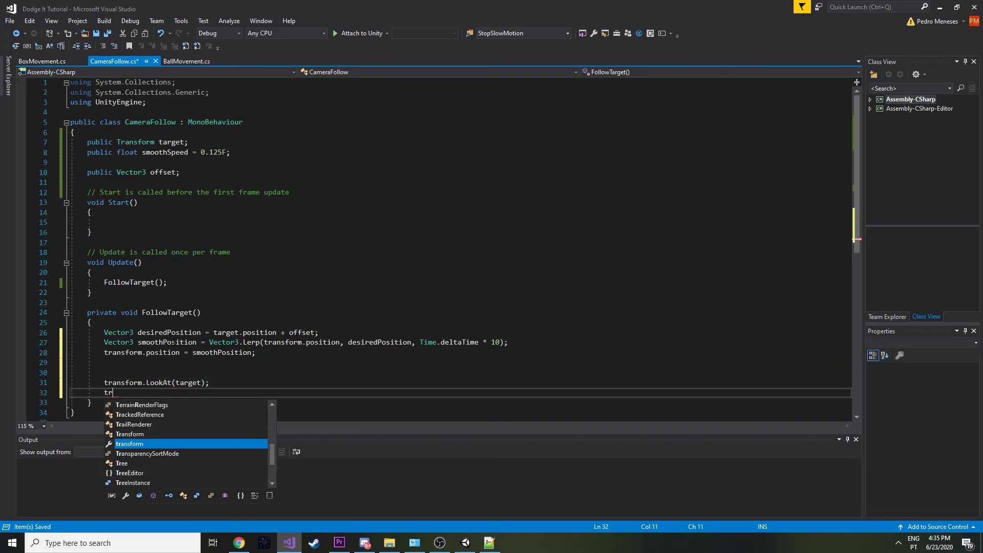
key(BackSpace)
key(BackSpace)
text(rans)
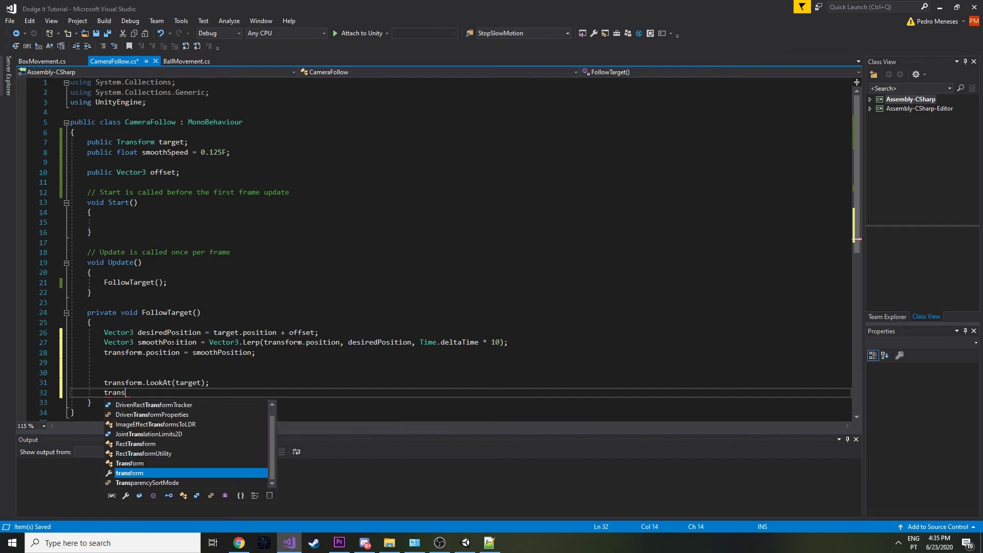
text(form.e)
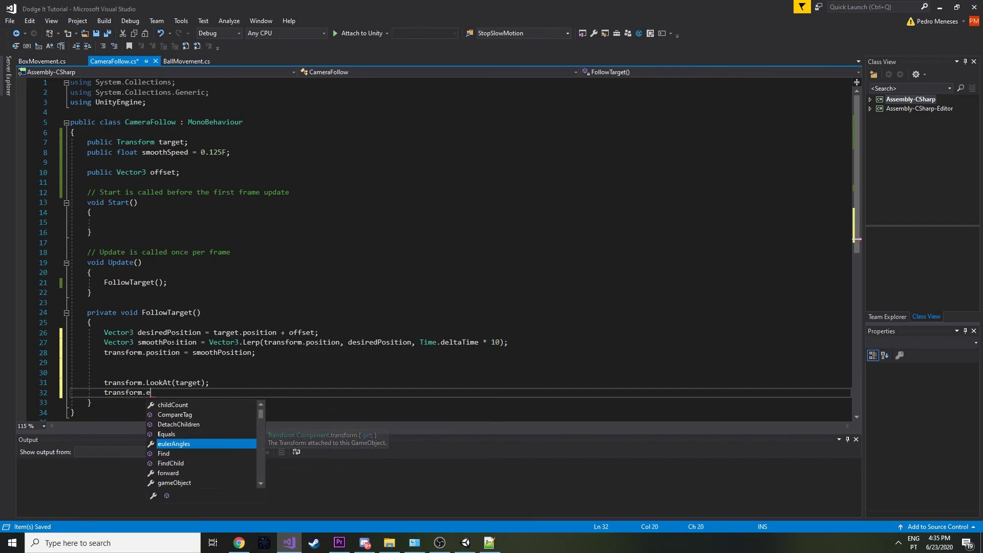
text(ulerAngles = new)
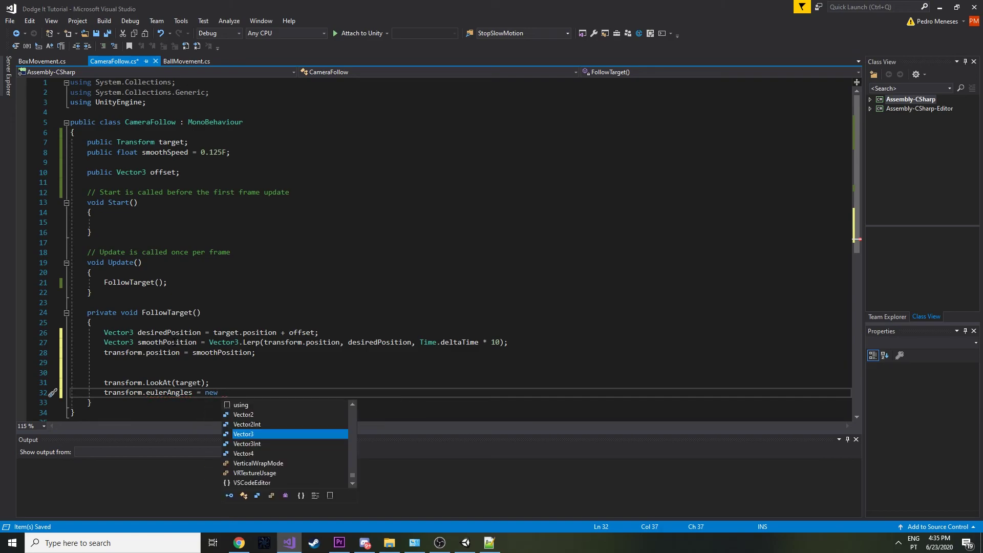
key(Tab)
text(()
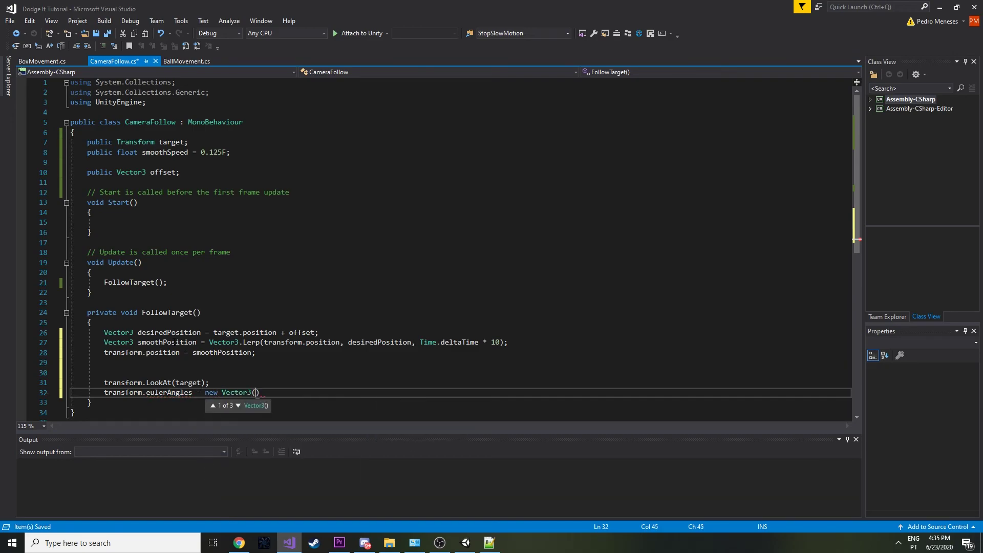
text(20, 0, 0);)
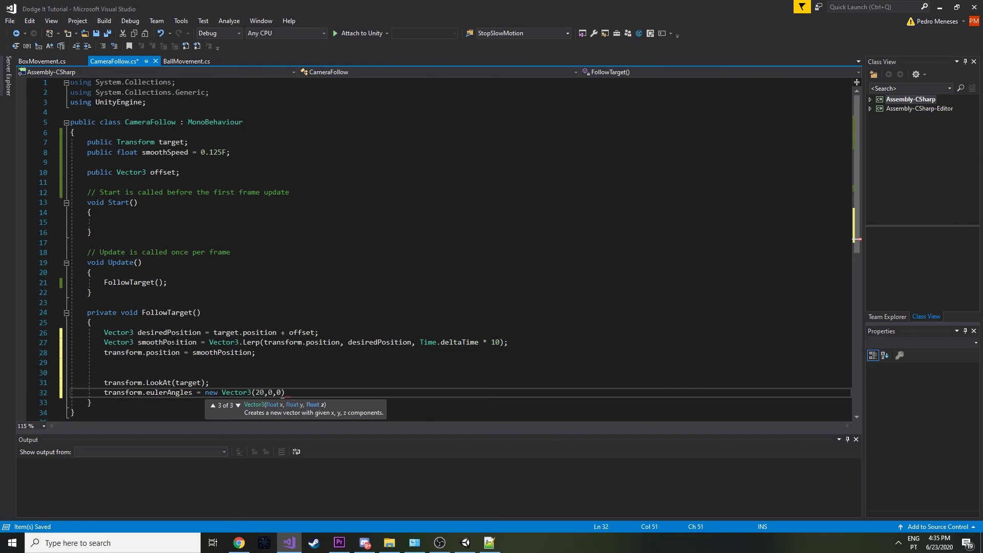
Tidy the blank lines above transform.LookAt(target); and save the CameraFollow script
click(84, 372)
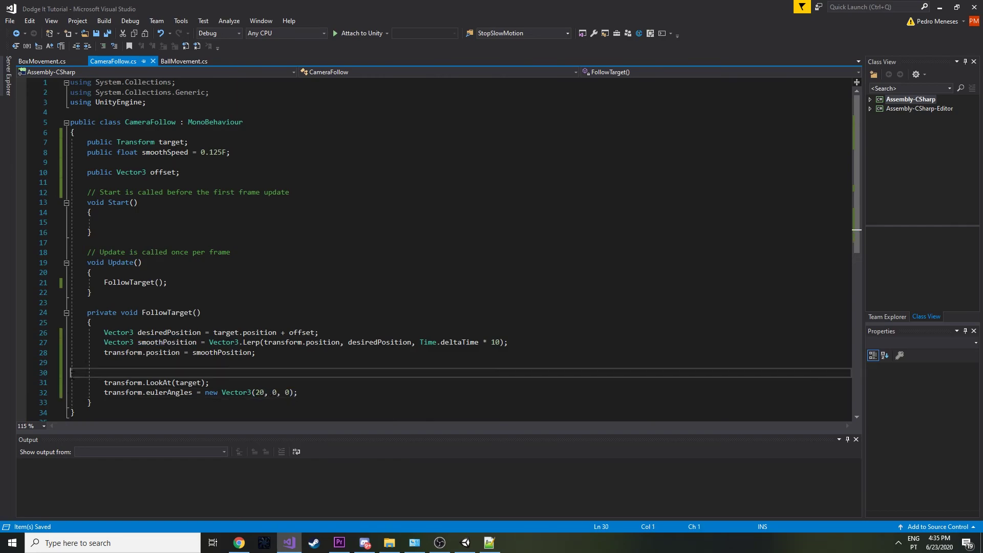
key(BackSpace)
key(BackSpace)
key(Return)
key(ctrl+s)
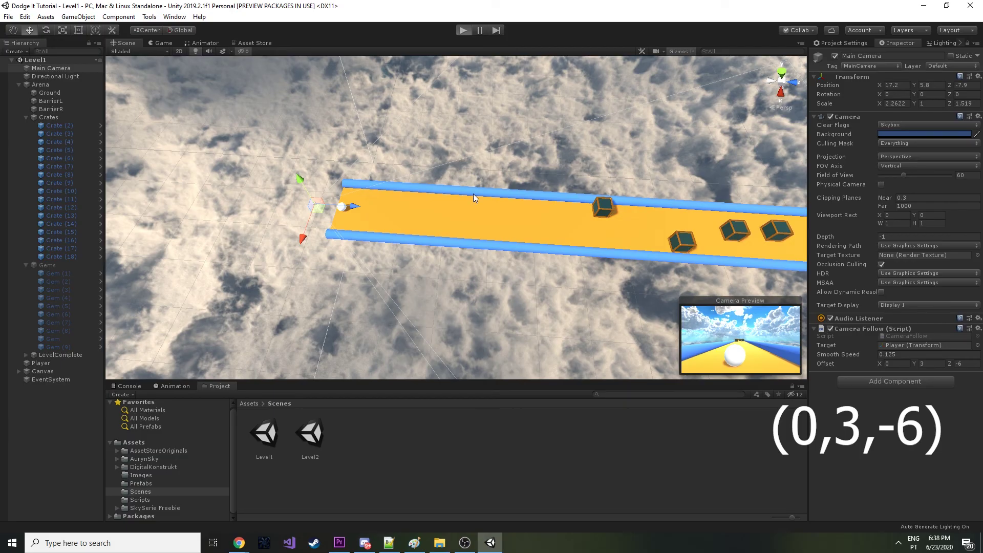
Switch to Unity, play-test Level1 while steering the ball, and select Main Camera to inspect its Camera Follow settings
key(ctrl+p)
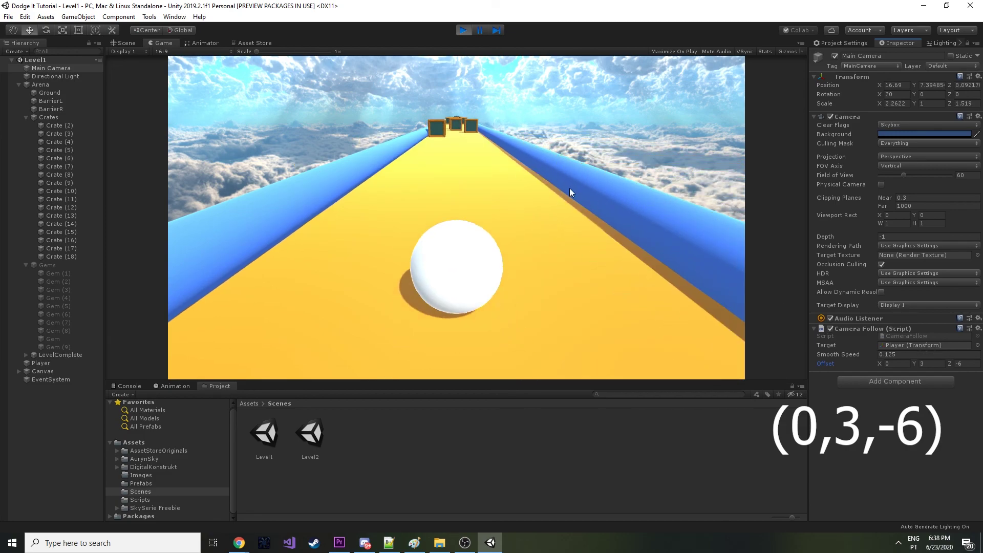
click(462, 29)
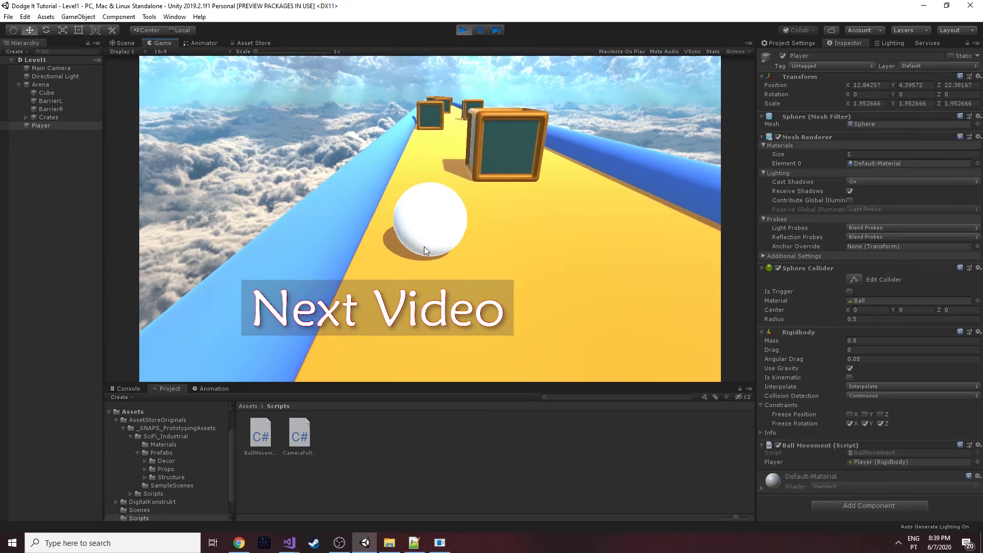
key(d)
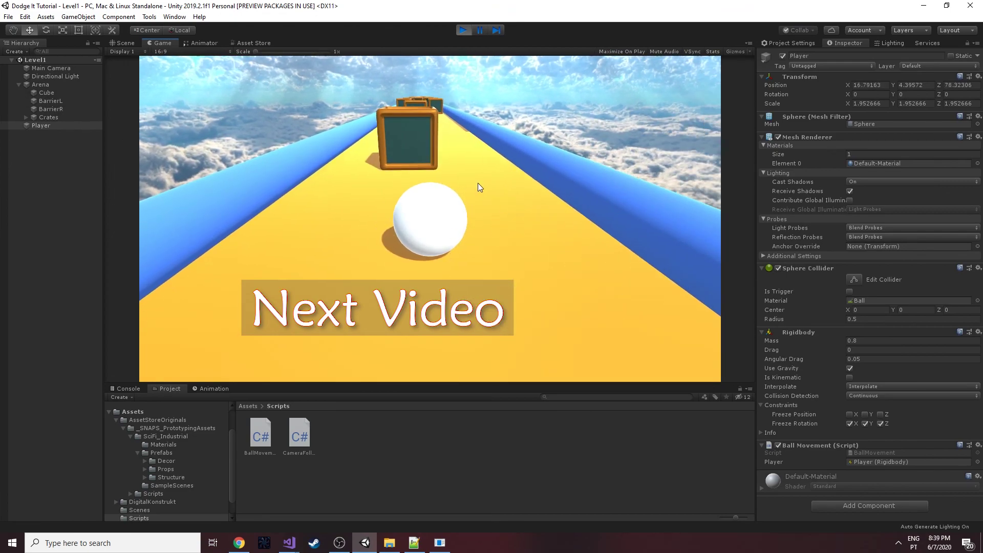
click(67, 68)
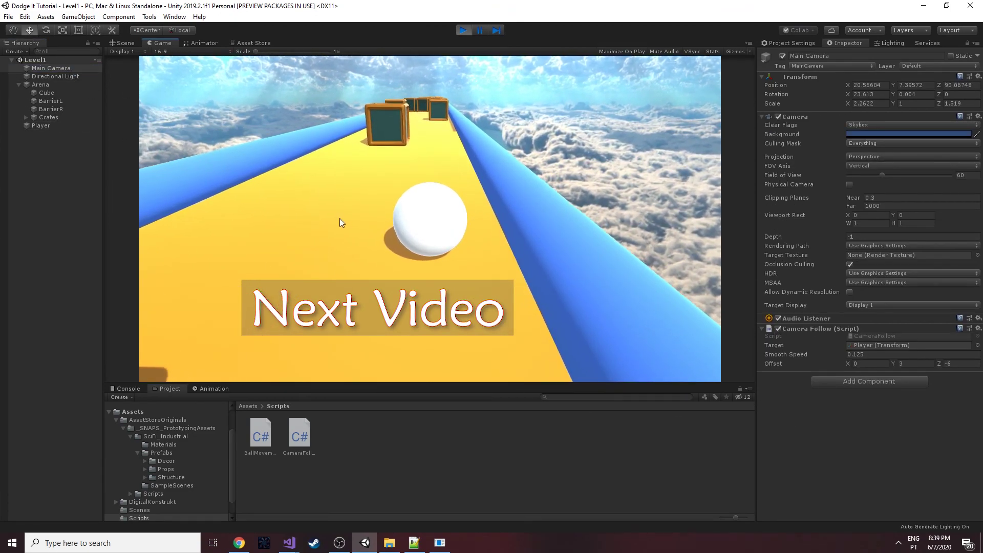